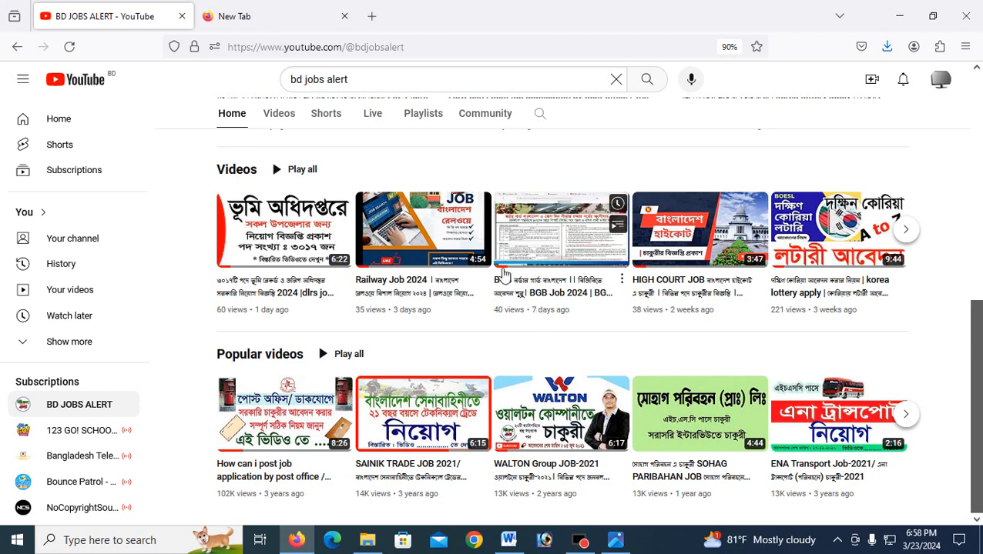
# Step: Return to the top of the BD JOBS ALERT channel page and open the CV template image
pyautogui.scroll(2, 502, 275)
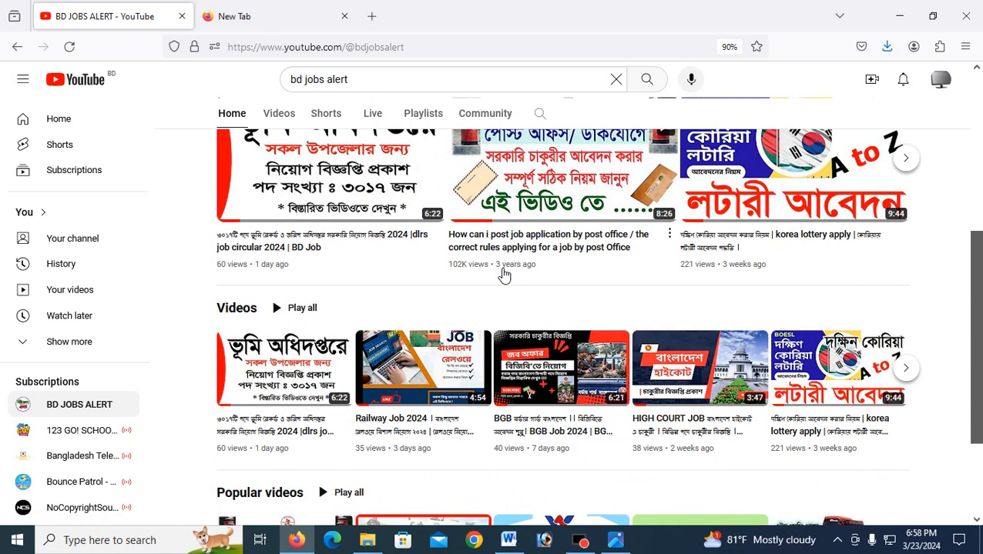
pyautogui.scroll(2, 505, 274)
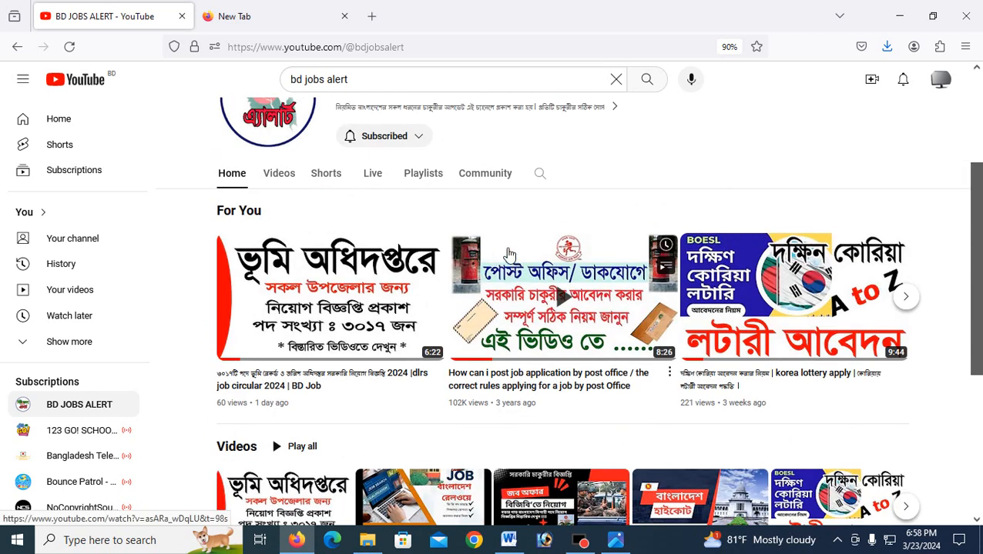
pyautogui.scroll(2, 426, 224)
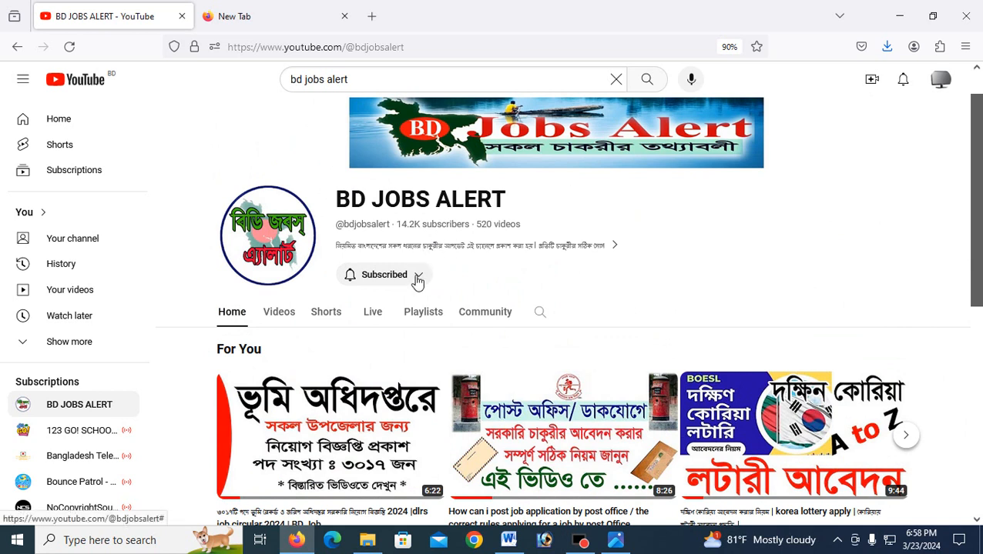
pyautogui.click(616, 542)
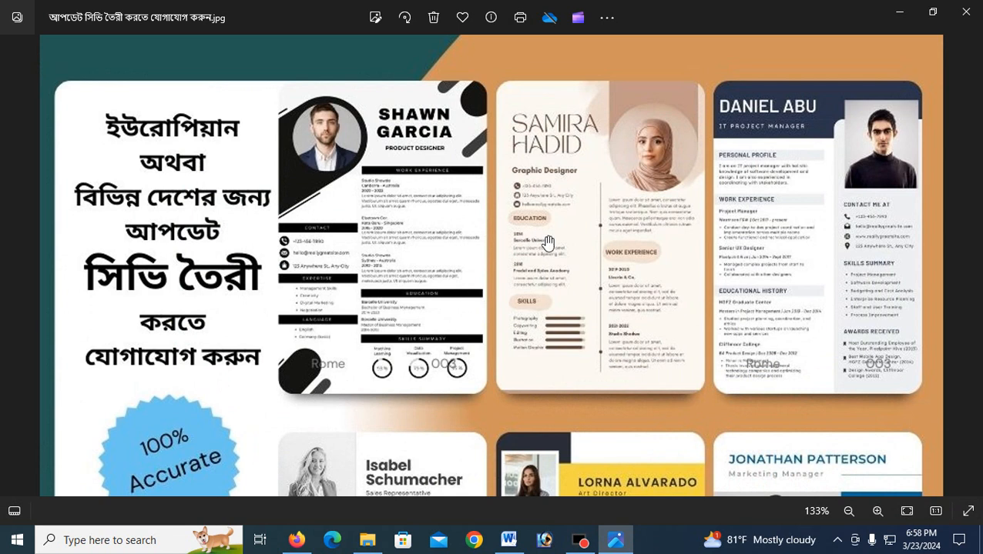
# Step: Zoom into the CV template samples, then close Photos and bring up the CV Format document in Word
pyautogui.scroll(1, 588, 257)
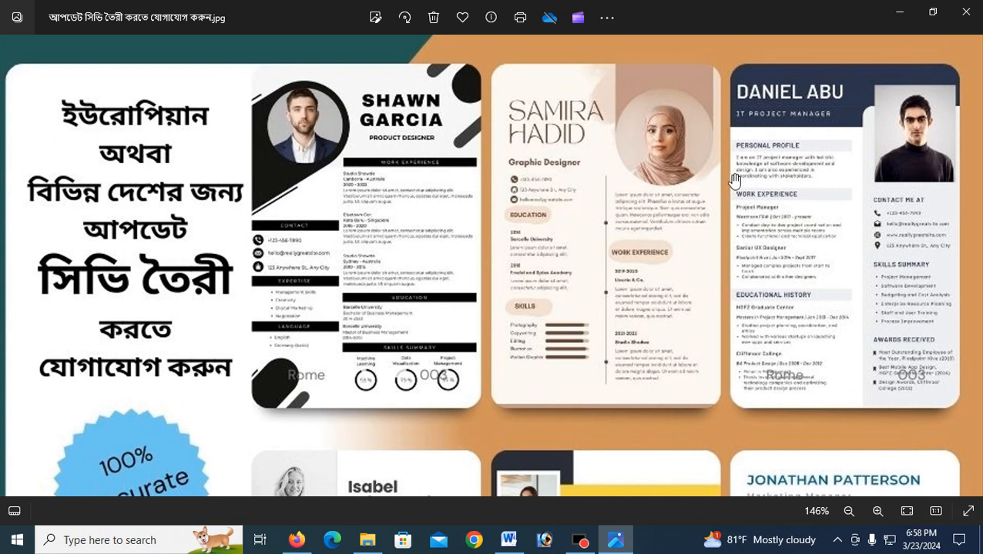
pyautogui.click(894, 14)
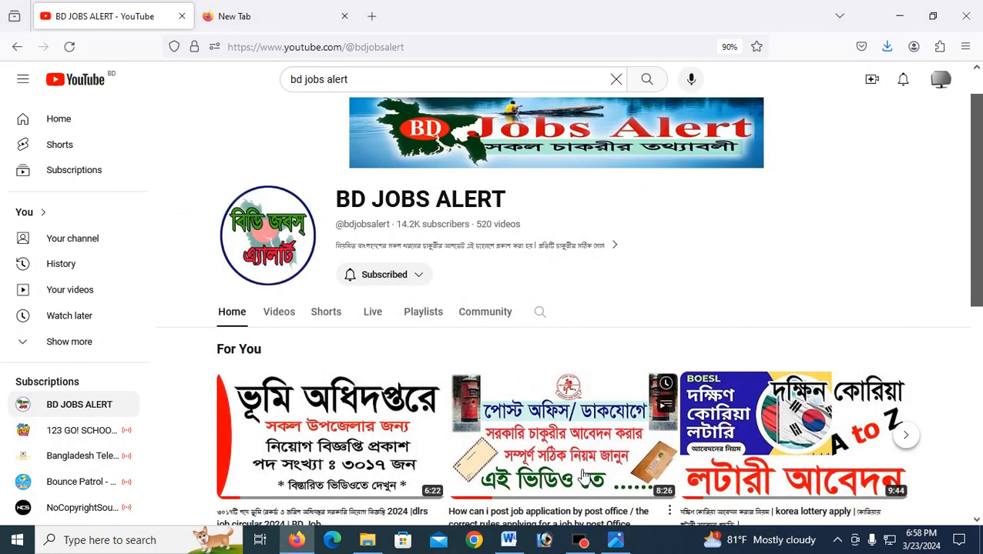
pyautogui.click(508, 540)
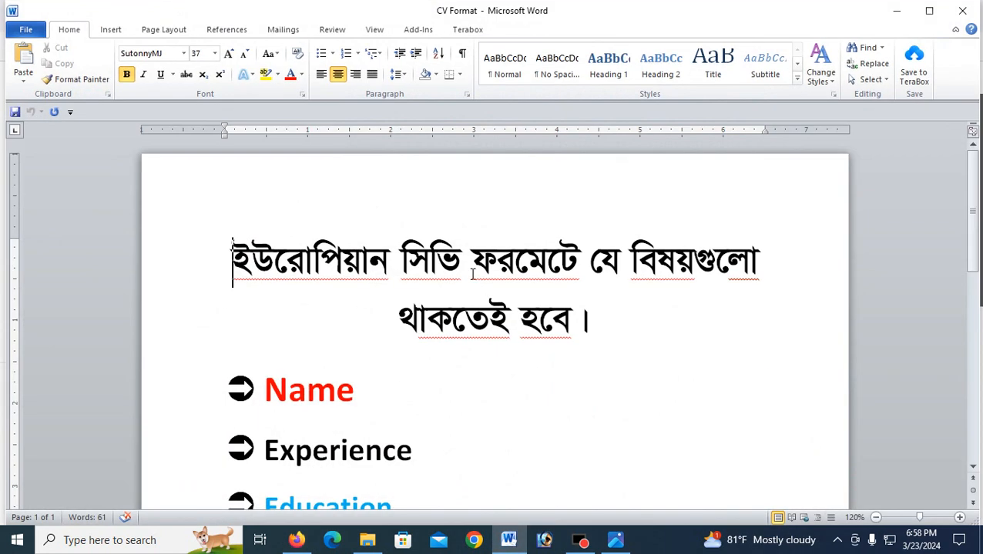
pyautogui.scroll(2, 457, 301)
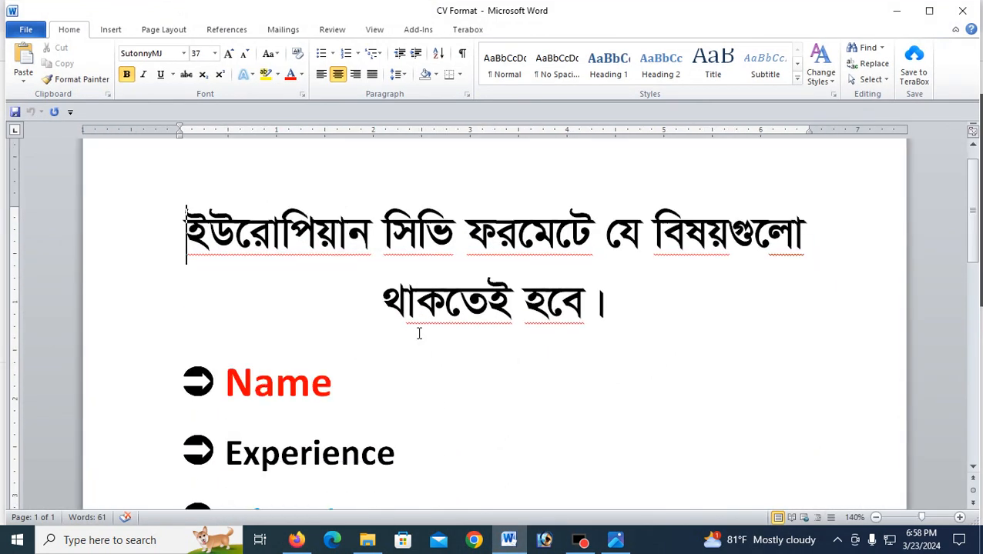
pyautogui.scroll(-1, 396, 336)
pyautogui.doubleClick(228, 339)
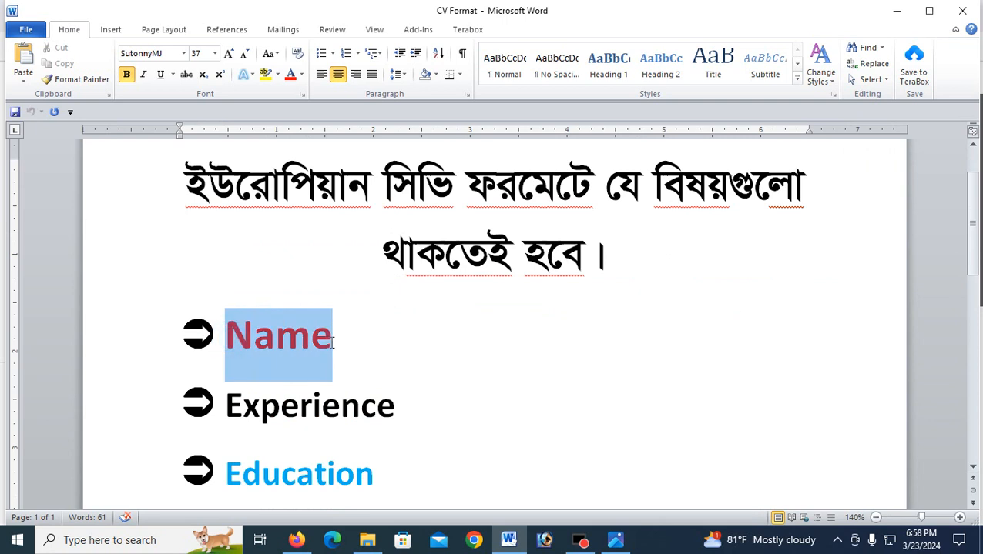
pyautogui.scroll(-2, 337, 346)
pyautogui.moveTo(223, 312); pyautogui.dragTo(404, 324)
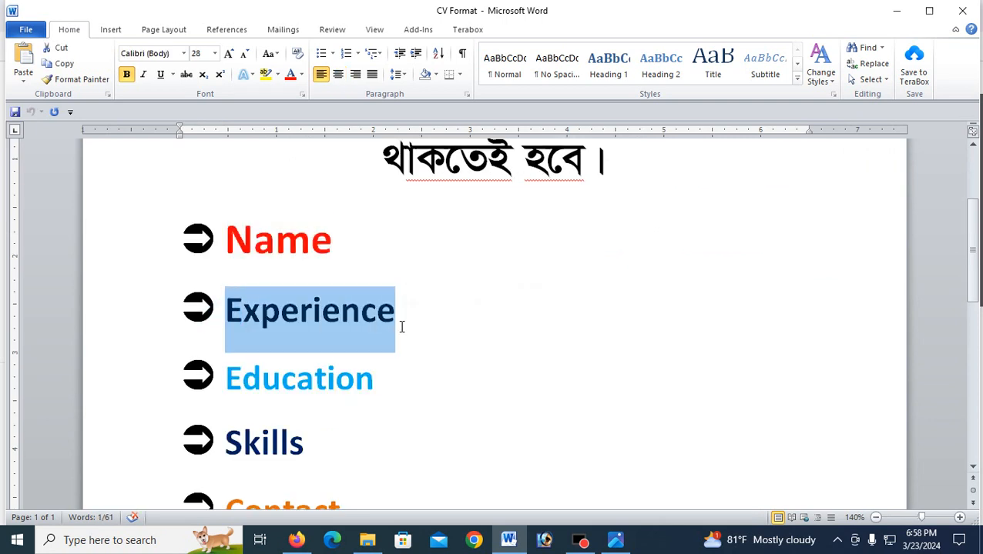
pyautogui.scroll(-1, 387, 335)
pyautogui.moveTo(336, 333); pyautogui.dragTo(382, 333)
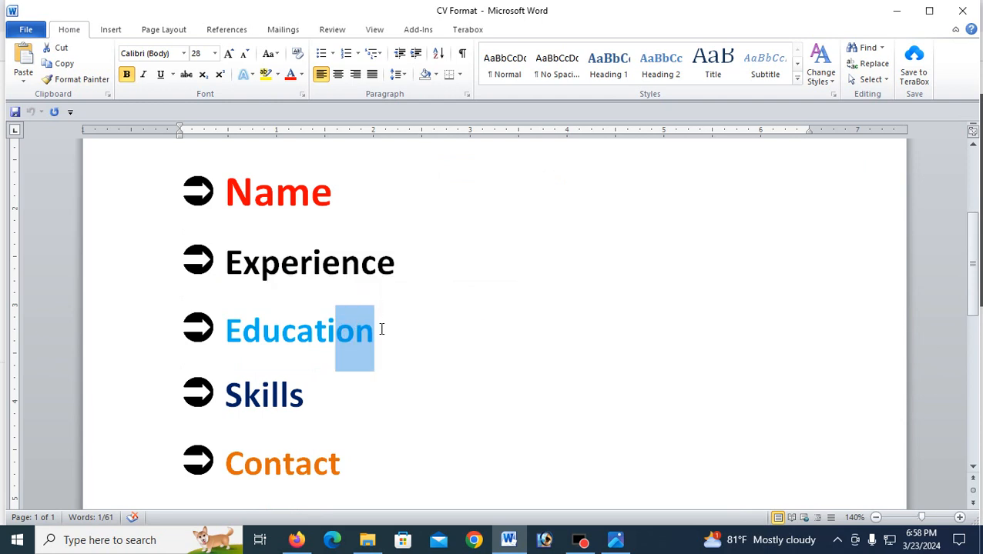
pyautogui.moveTo(226, 398); pyautogui.dragTo(318, 397)
pyautogui.scroll(-1, 317, 398)
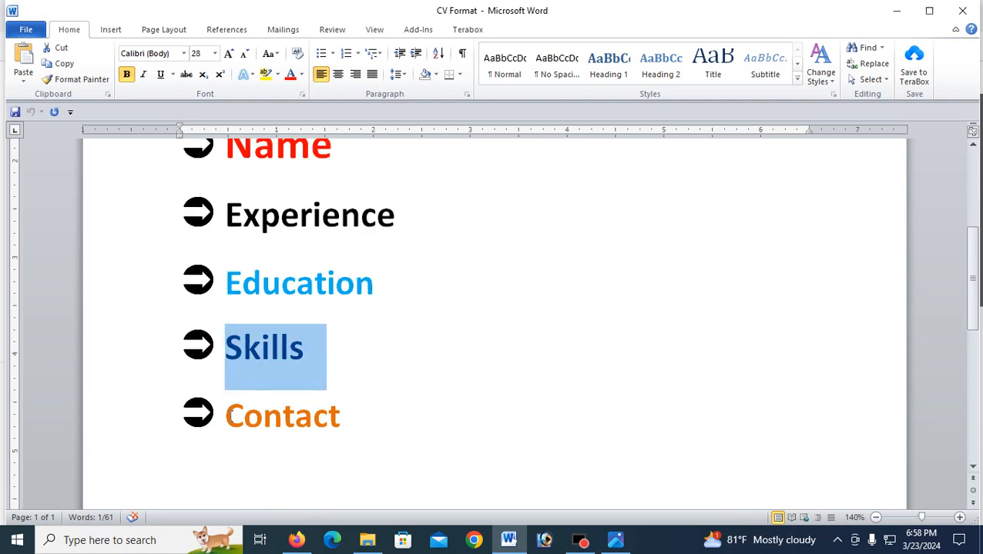
pyautogui.moveTo(228, 414); pyautogui.dragTo(344, 414)
pyautogui.scroll(3, 353, 393)
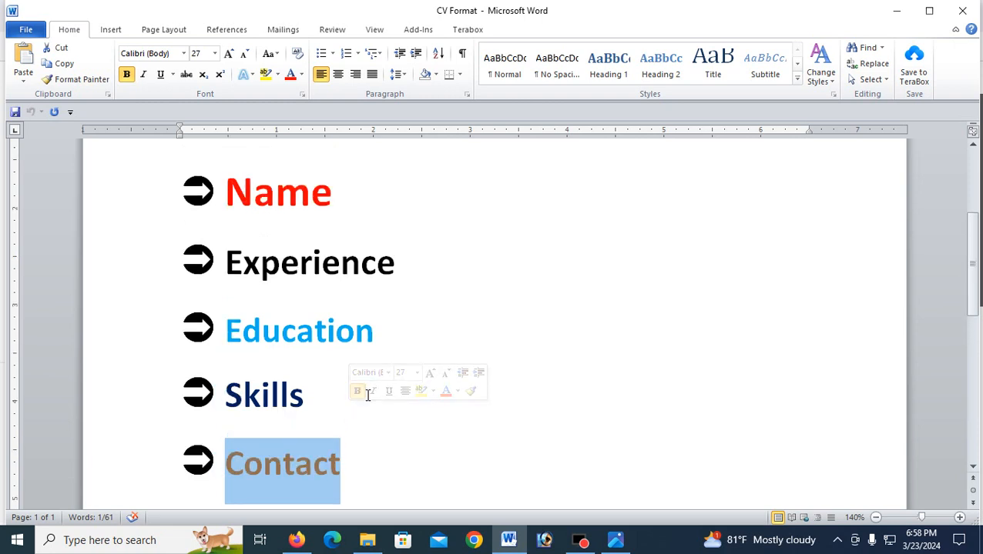
pyautogui.scroll(1, 400, 375)
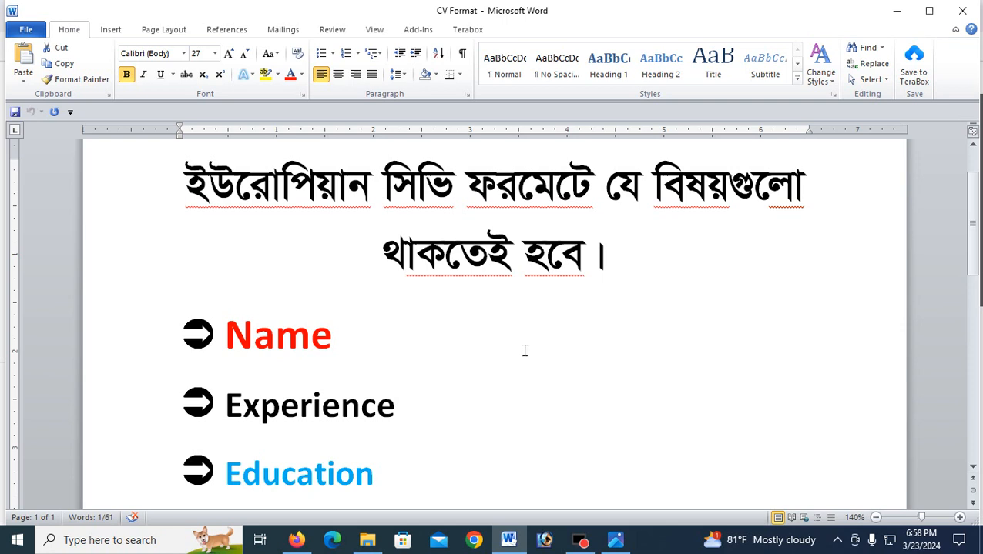
pyautogui.scroll(-1, 516, 336)
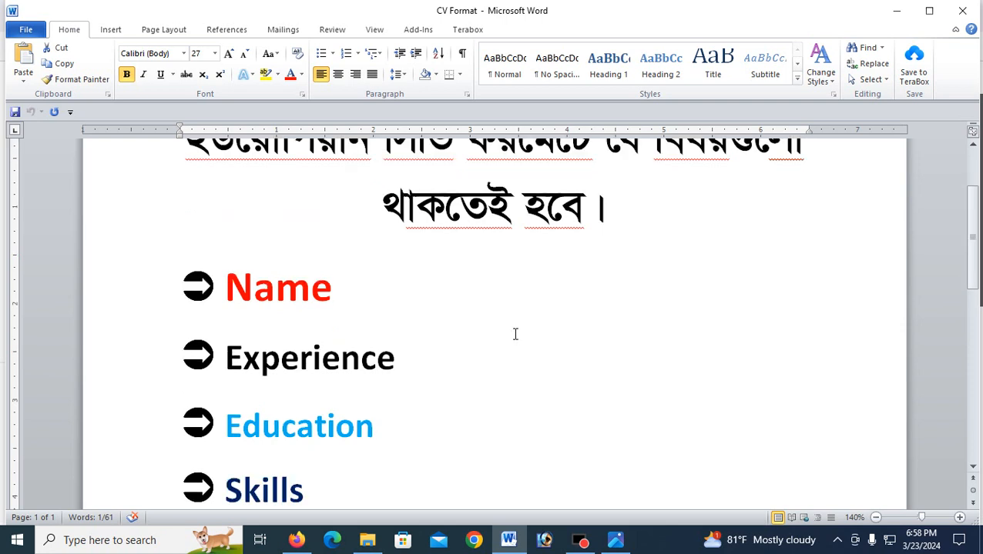
pyautogui.scroll(-2, 510, 337)
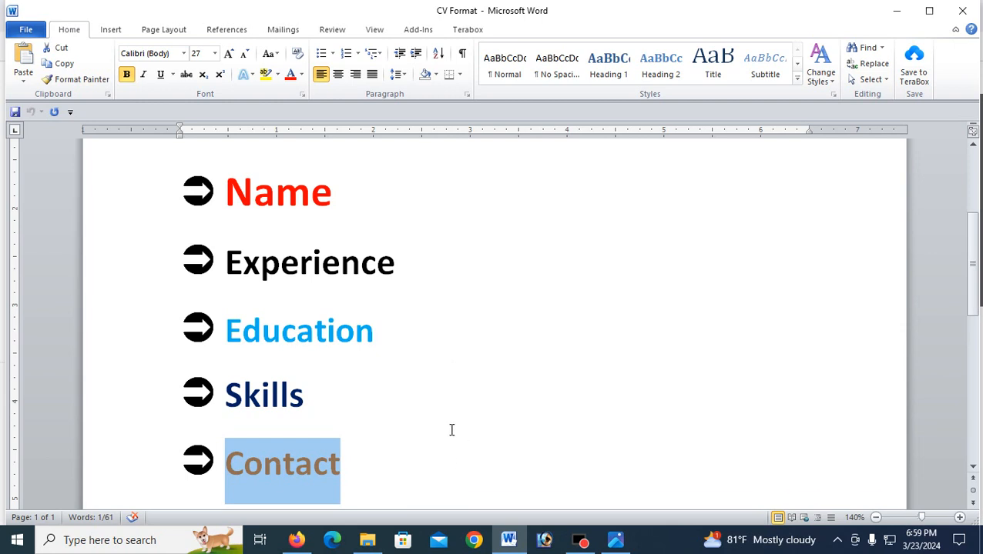
# Step: Read the Bengali note below the CV sections, then go back to the BD JOBS ALERT channel in Firefox
pyautogui.scroll(-2, 451, 287)
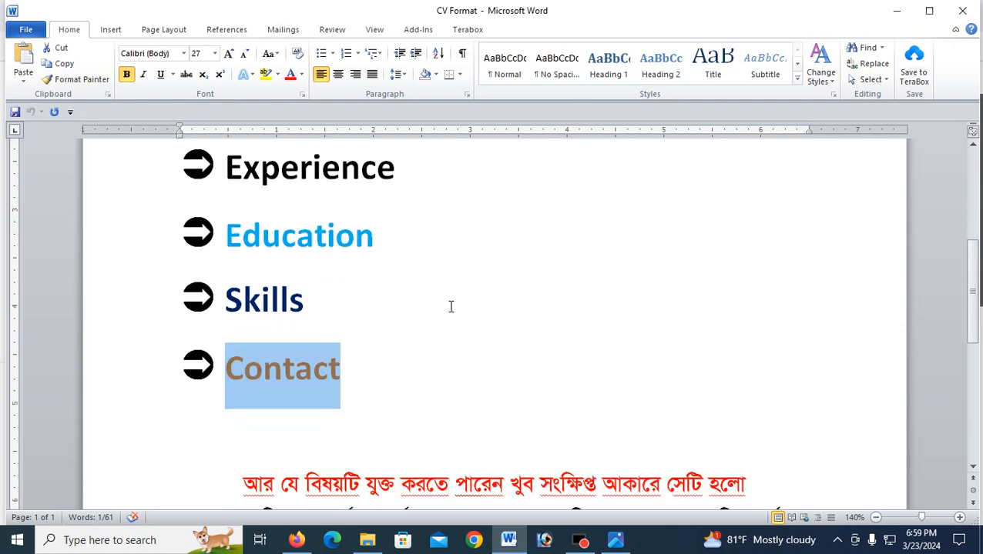
pyautogui.scroll(-2, 451, 306)
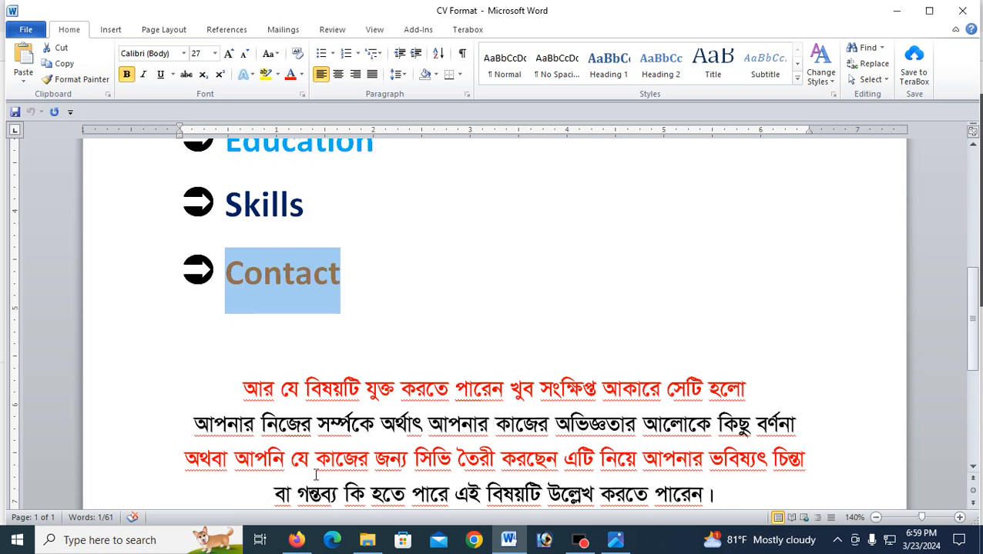
pyautogui.scroll(-1, 284, 465)
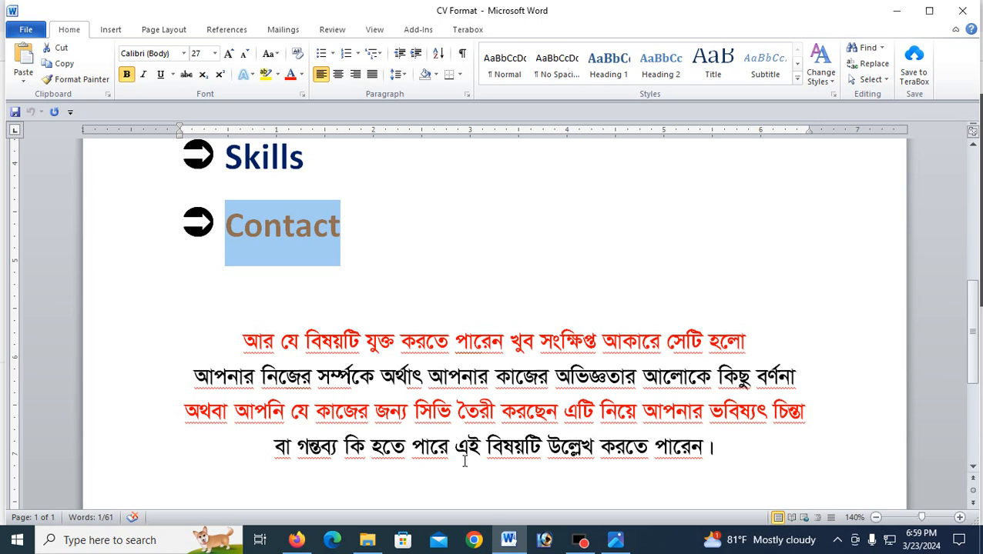
pyautogui.scroll(5, 490, 239)
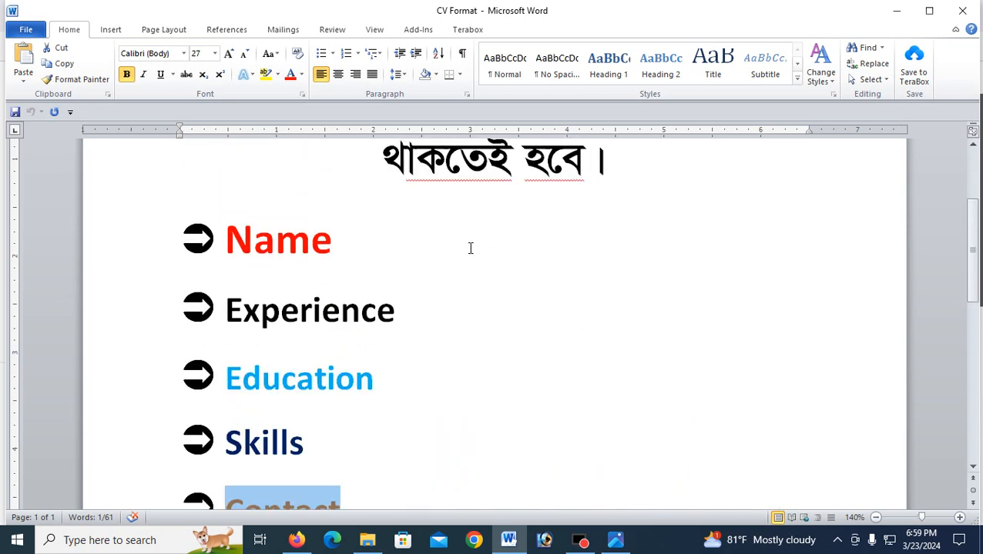
pyautogui.scroll(3, 470, 248)
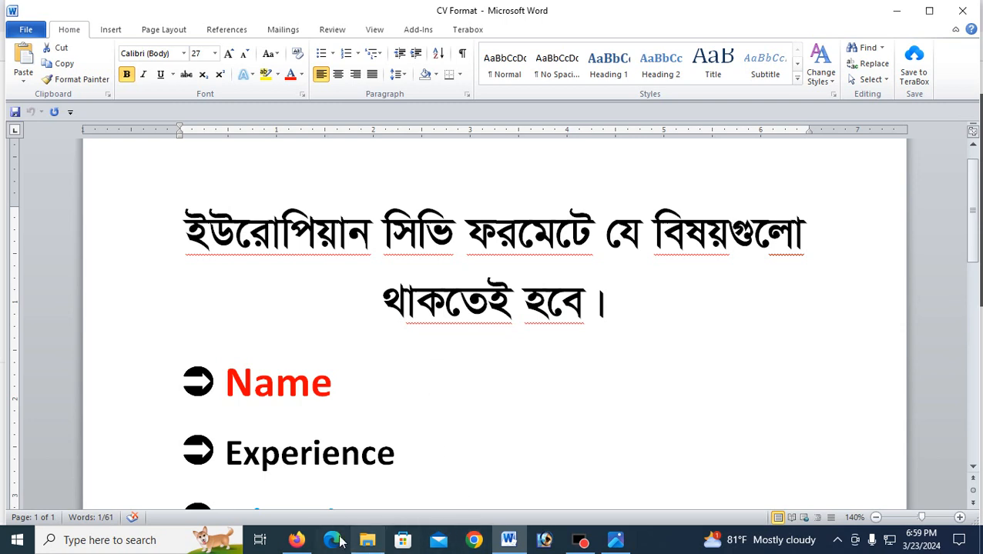
pyautogui.click(296, 540)
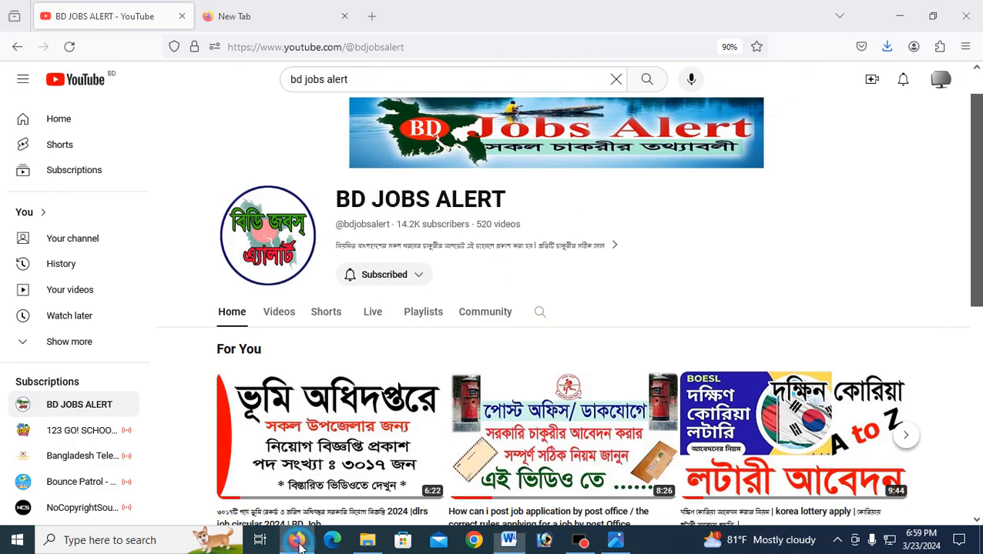
# Step: Search Google for 'ইউরোপিয়ান সিভি ফরমেট' in a new tab and zoom the page to 150%
pyautogui.click(372, 15)
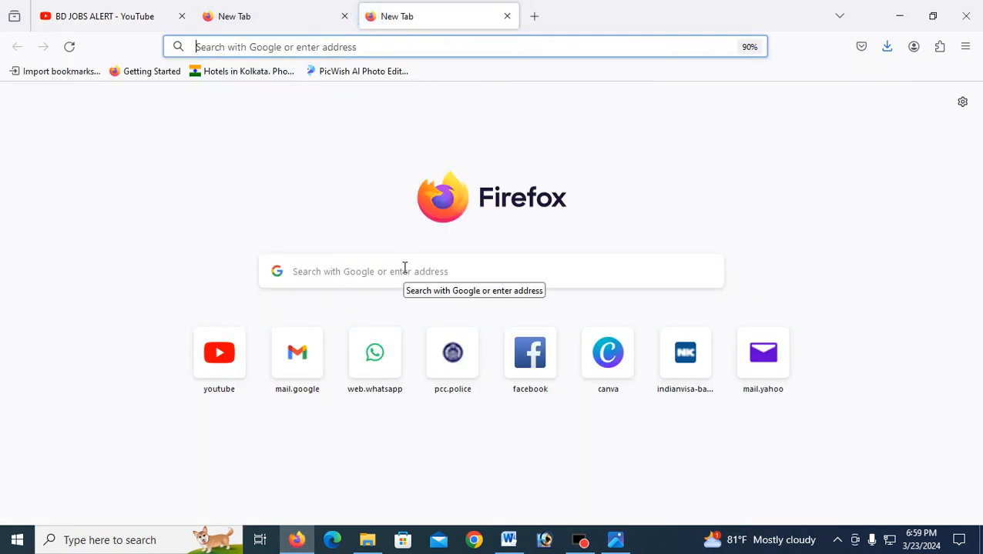
pyautogui.write('ইউরো')
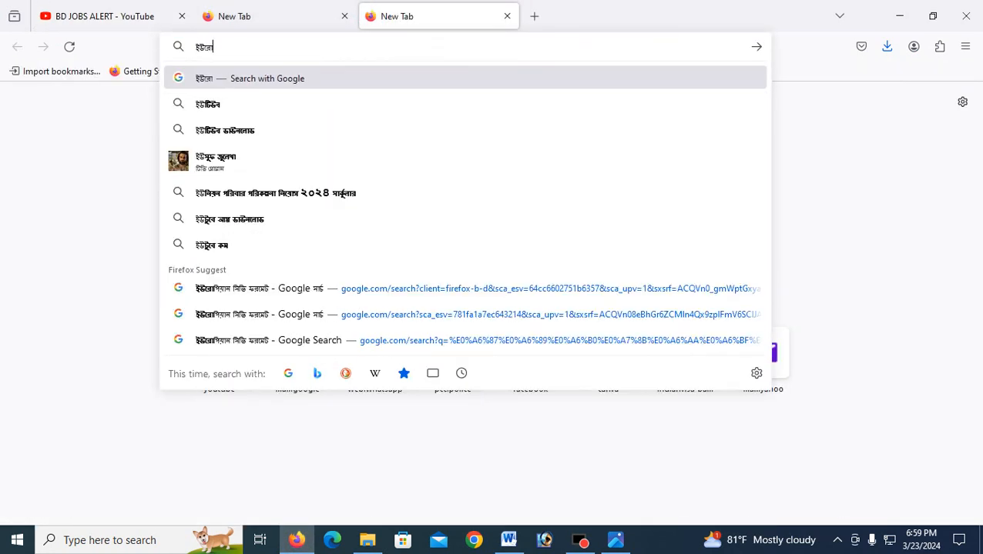
pyautogui.write('পিয়ান সিভি ফ')
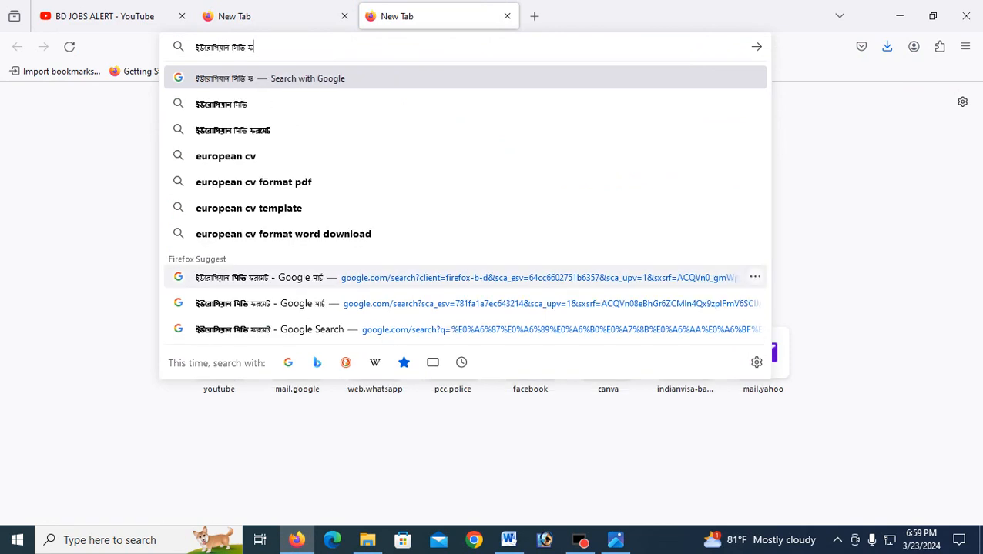
pyautogui.write('রমেট')
pyautogui.press('Return')
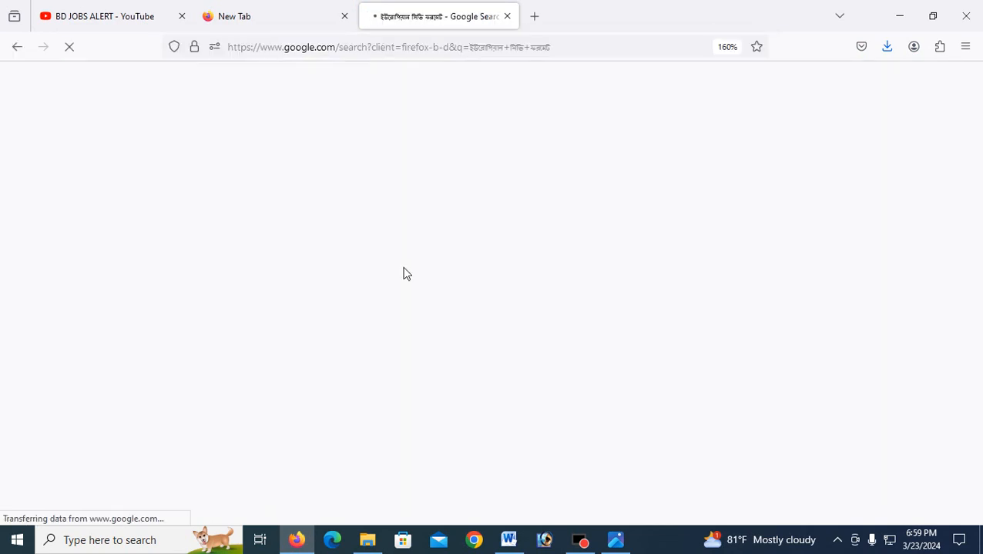
pyautogui.scroll(-4, 422, 324)
pyautogui.scroll(3, 422, 323)
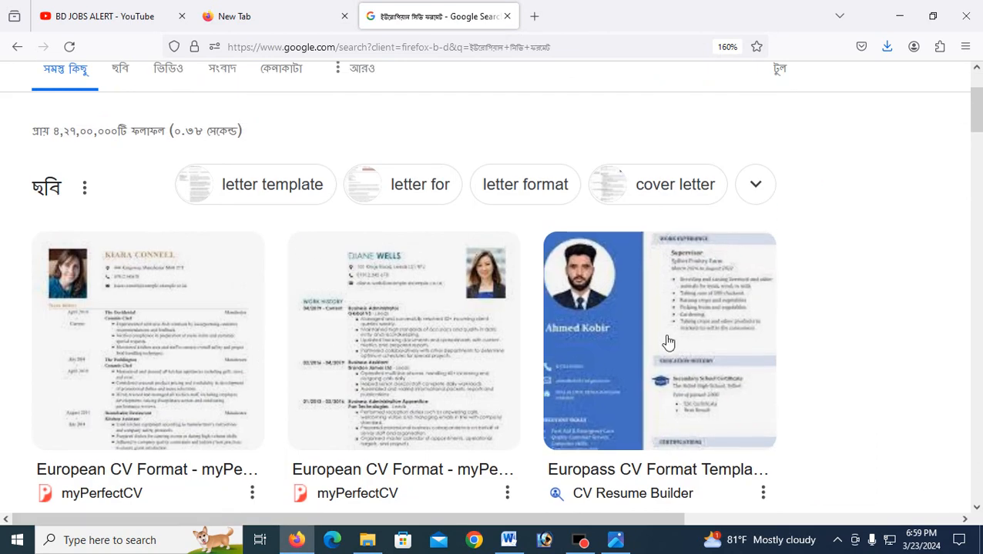
pyautogui.hotkey('ctrl', '-')
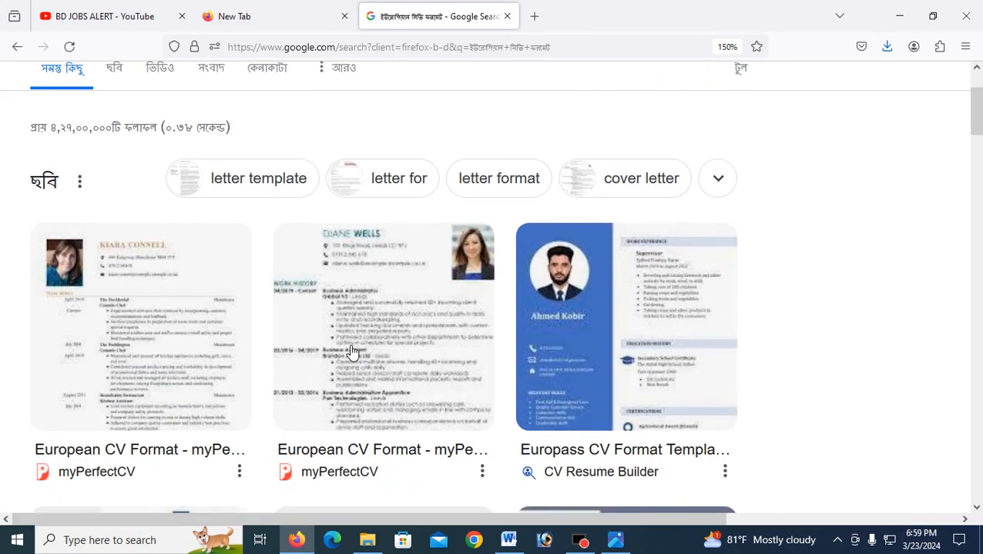
pyautogui.scroll(-9, 351, 352)
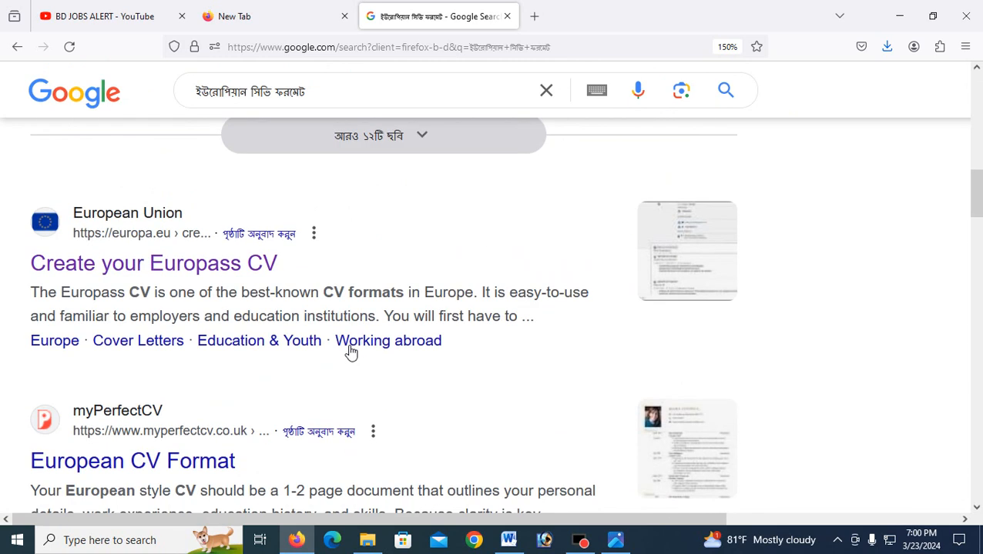
pyautogui.scroll(10, 351, 352)
# Step: Switch to image results and browse the European and Europass CV samples
pyautogui.click(113, 186)
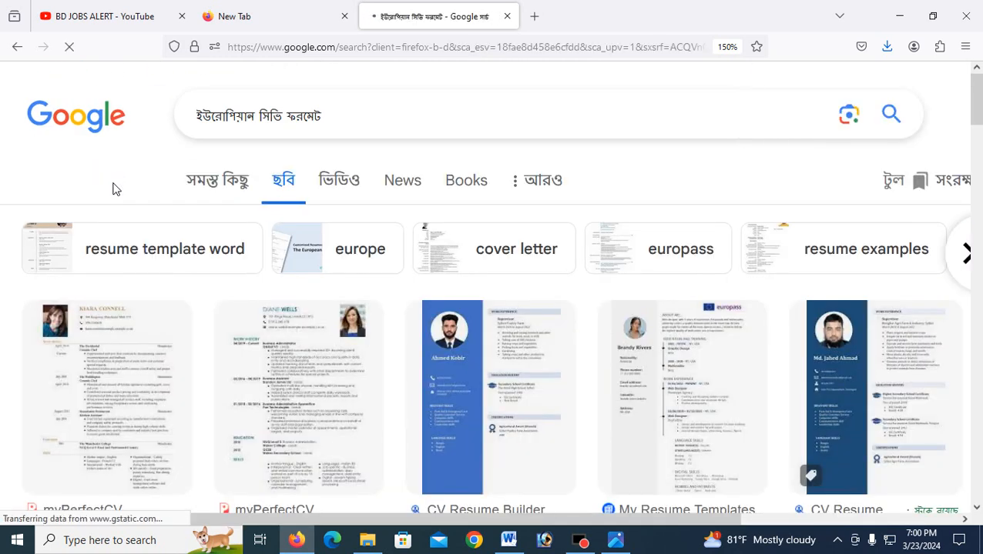
pyautogui.scroll(-3, 136, 215)
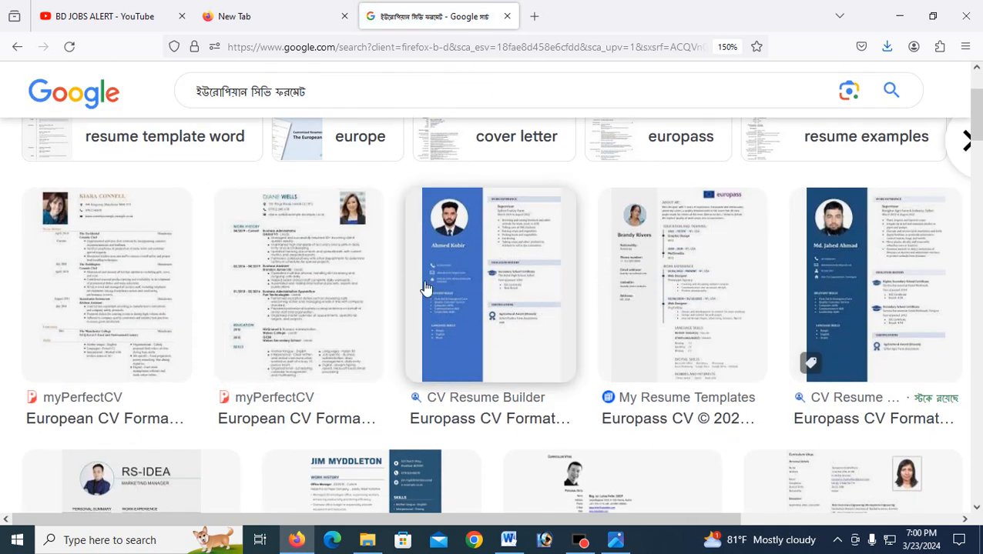
pyautogui.scroll(-4, 485, 303)
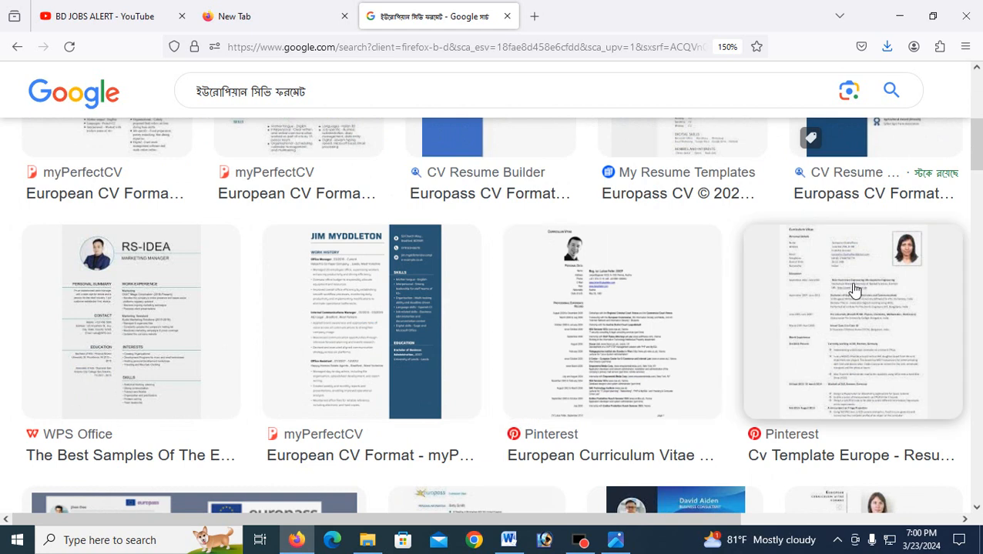
pyautogui.scroll(-10, 391, 355)
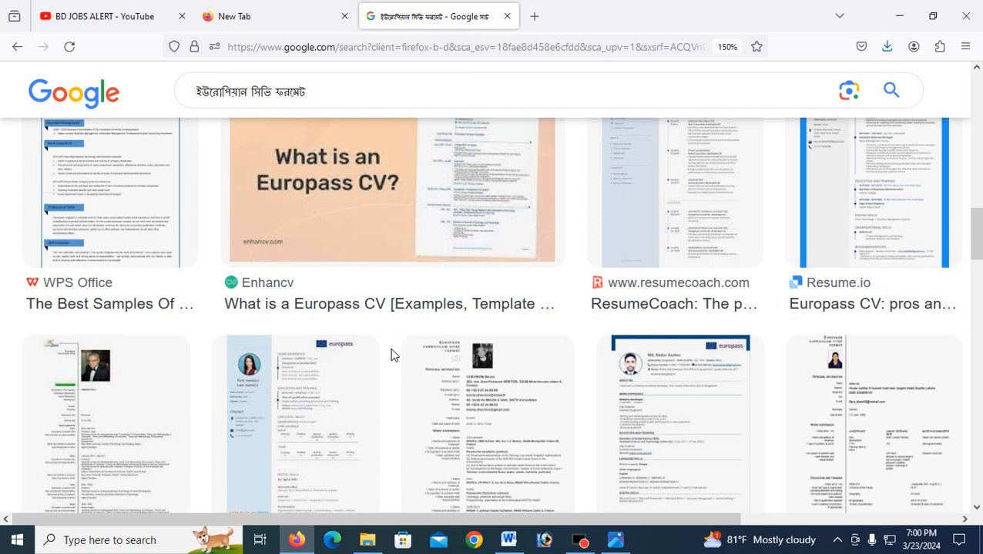
pyautogui.scroll(6, 462, 296)
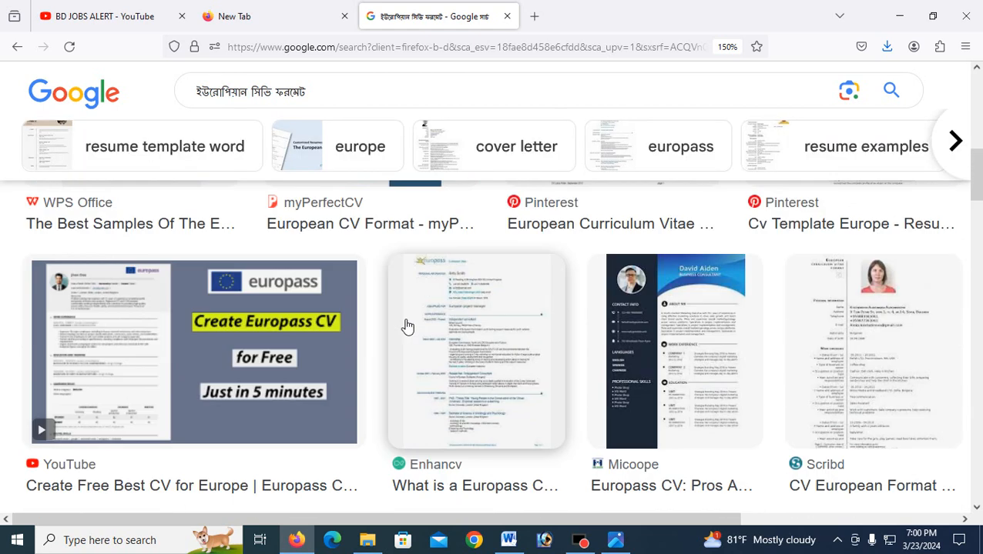
pyautogui.scroll(8, 486, 339)
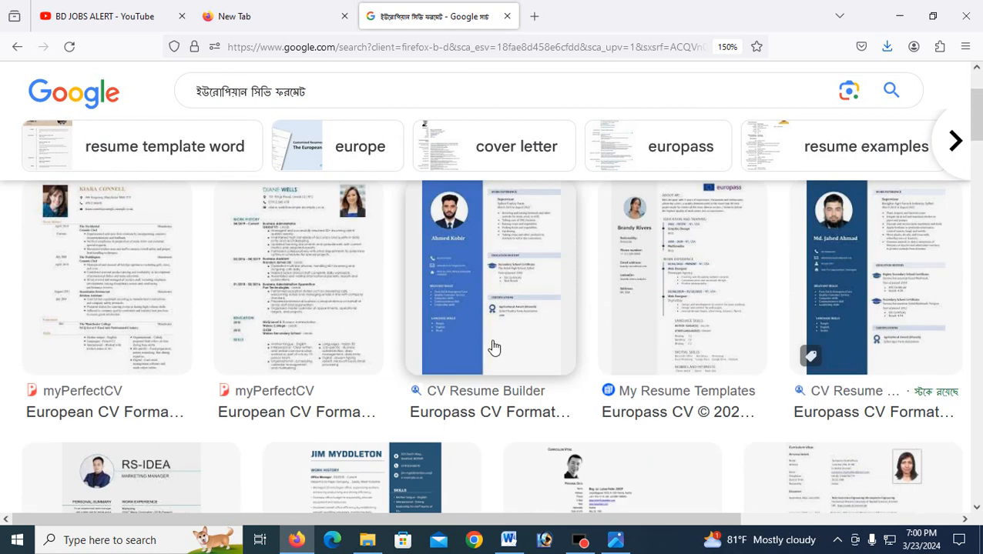
pyautogui.scroll(2, 496, 346)
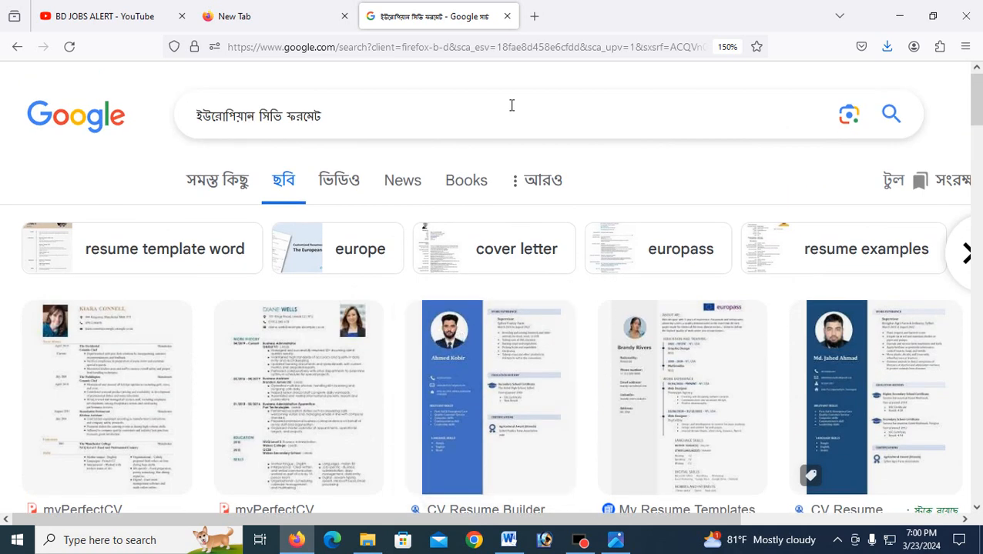
# Step: Go to canva.com in a new Firefox tab
pyautogui.click(534, 16)
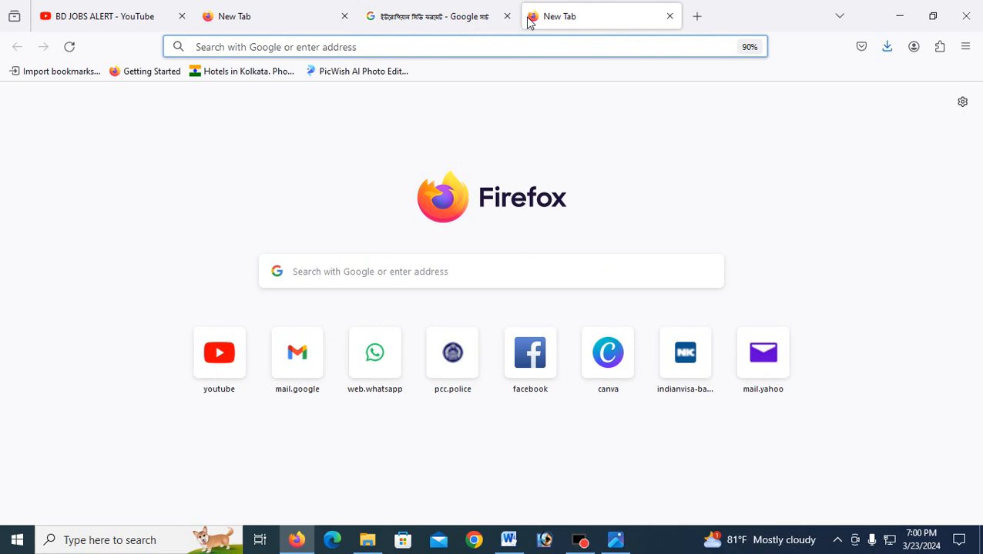
pyautogui.write('canva.com/')
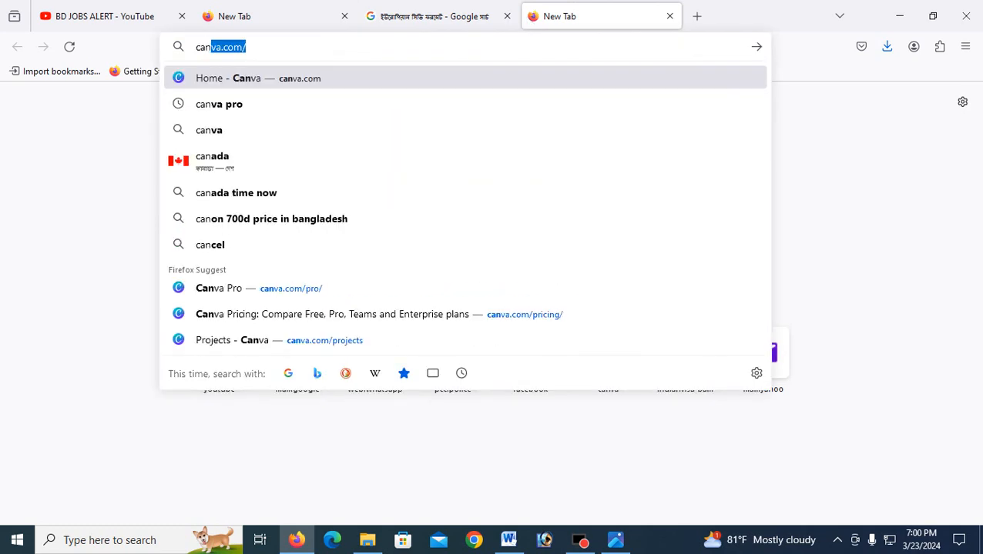
pyautogui.press('Return')
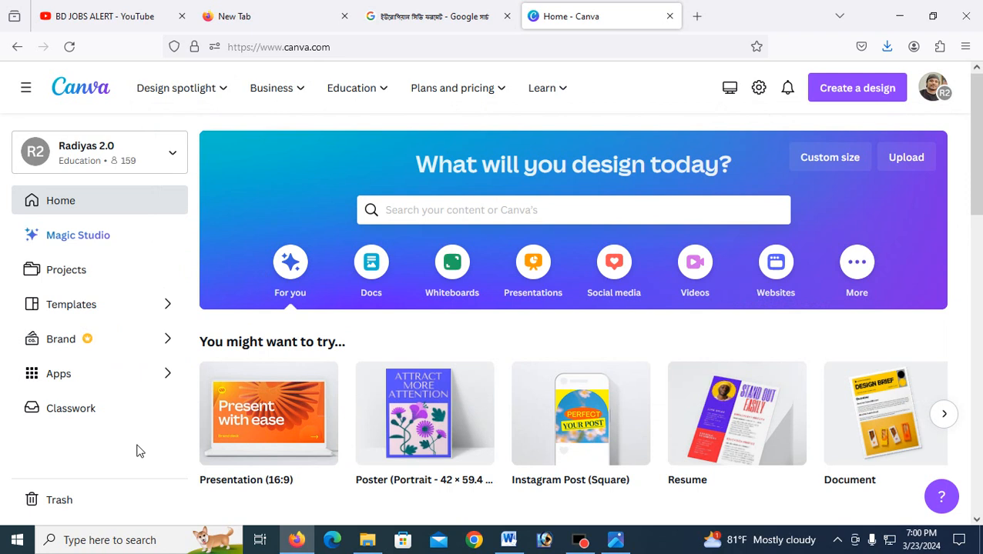
# Step: Search Canva for 'Resume' templates and scroll through the results
pyautogui.click(408, 214)
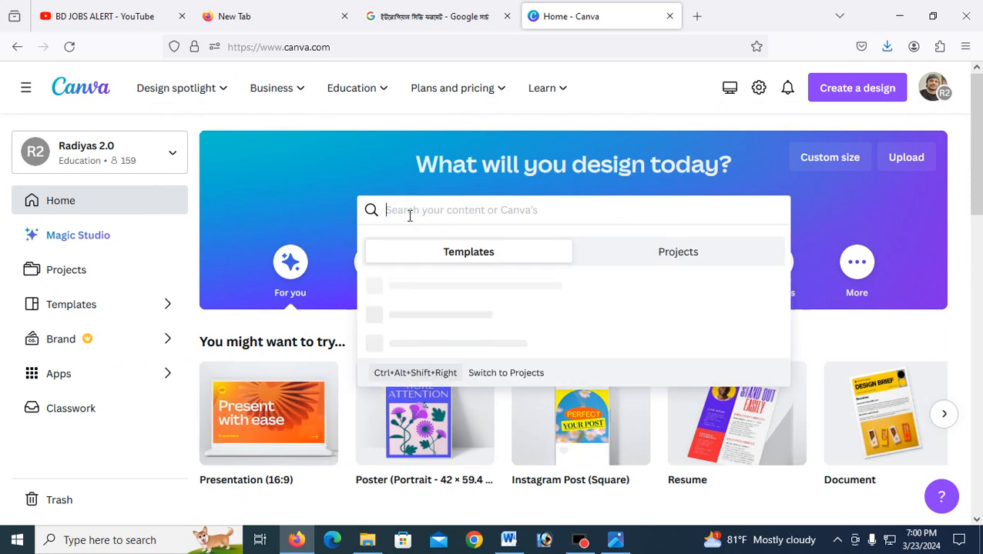
pyautogui.write('Resume')
pyautogui.press('Return')
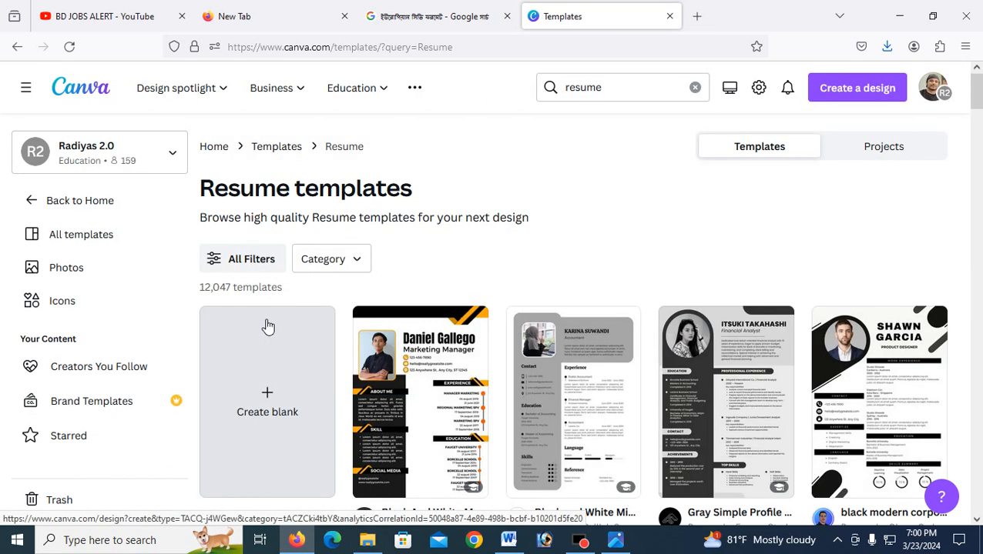
pyautogui.scroll(-2, 544, 344)
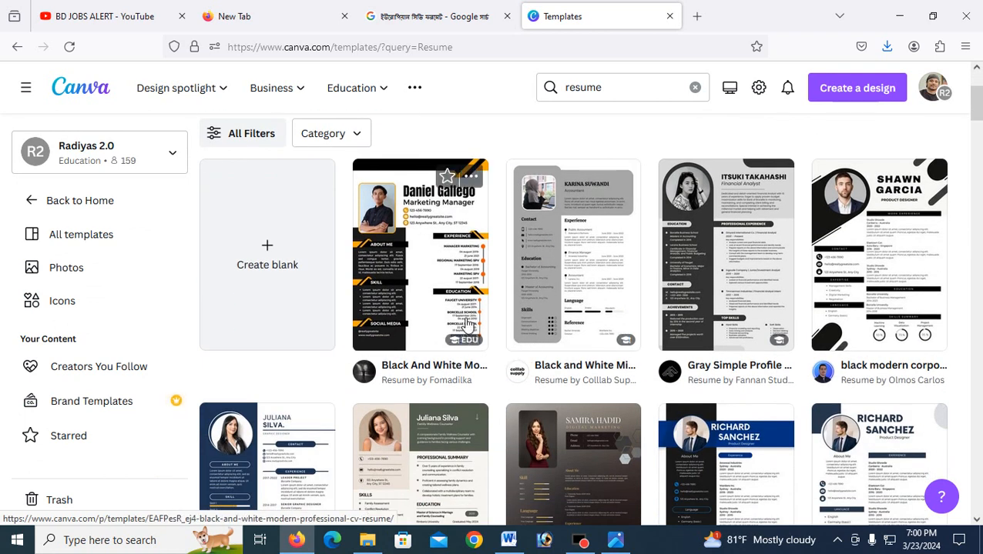
pyautogui.scroll(-4, 468, 327)
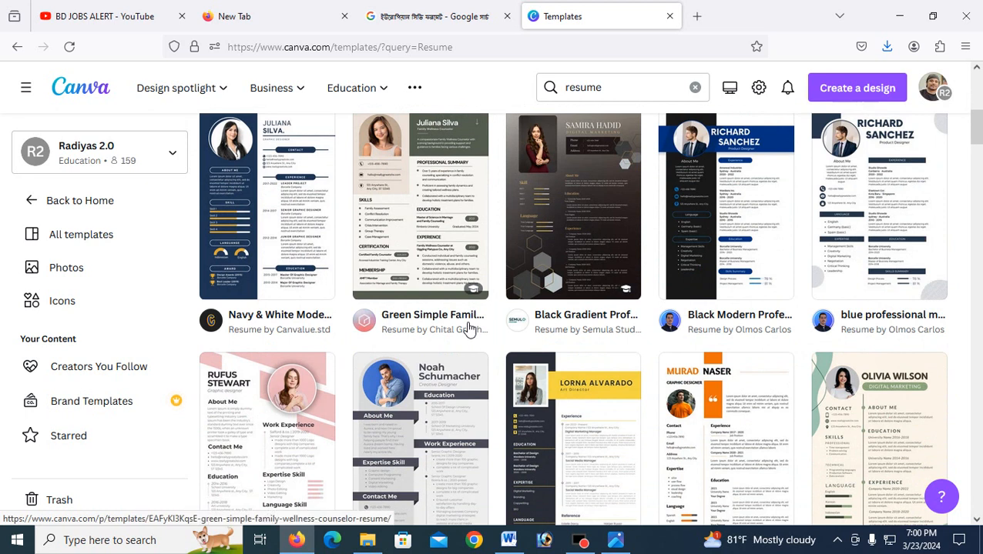
pyautogui.scroll(-2, 467, 330)
pyautogui.scroll(-2, 465, 332)
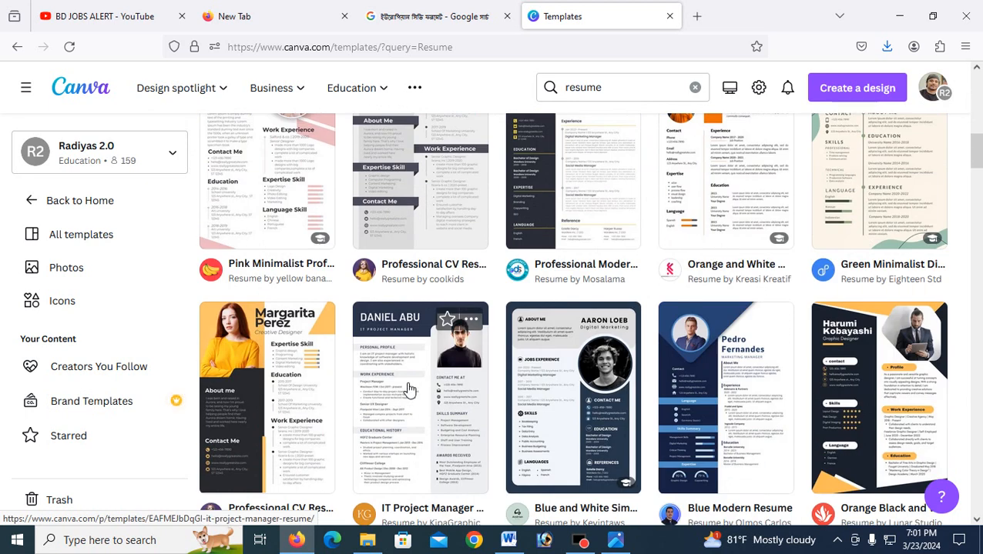
pyautogui.scroll(-2, 404, 390)
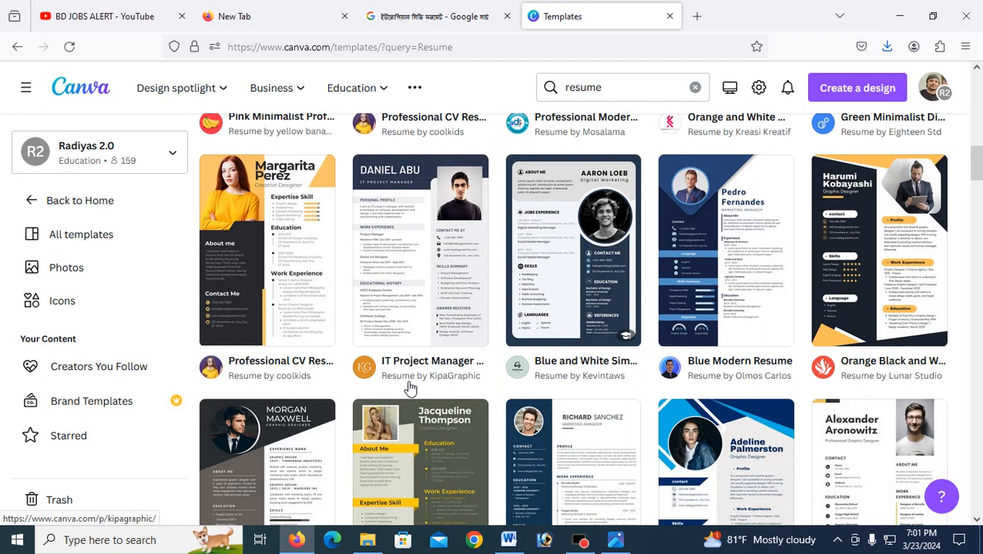
# Step: Keep browsing and open the Orange Black and White Corporate Graphic Designer Resume A4 preview
pyautogui.scroll(-1, 466, 376)
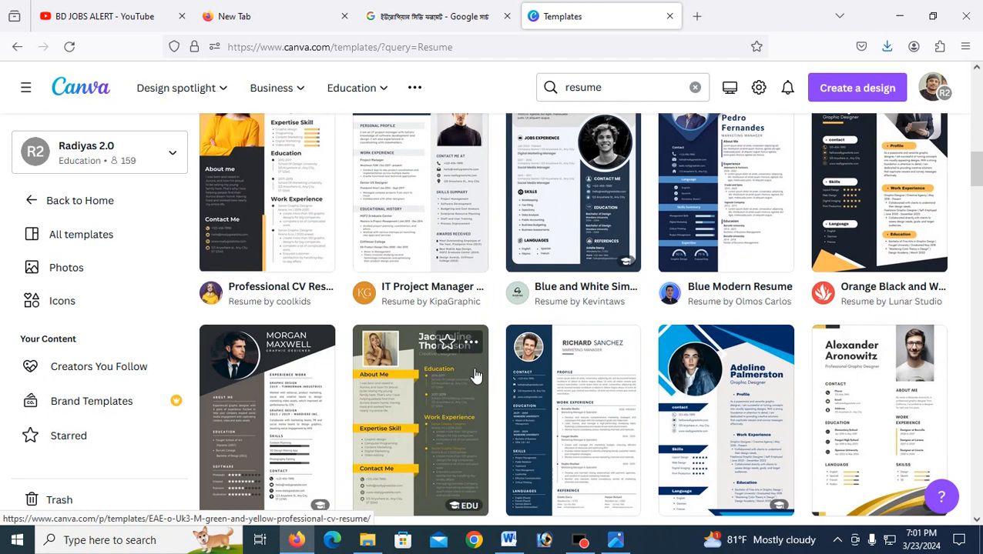
pyautogui.scroll(5, 472, 377)
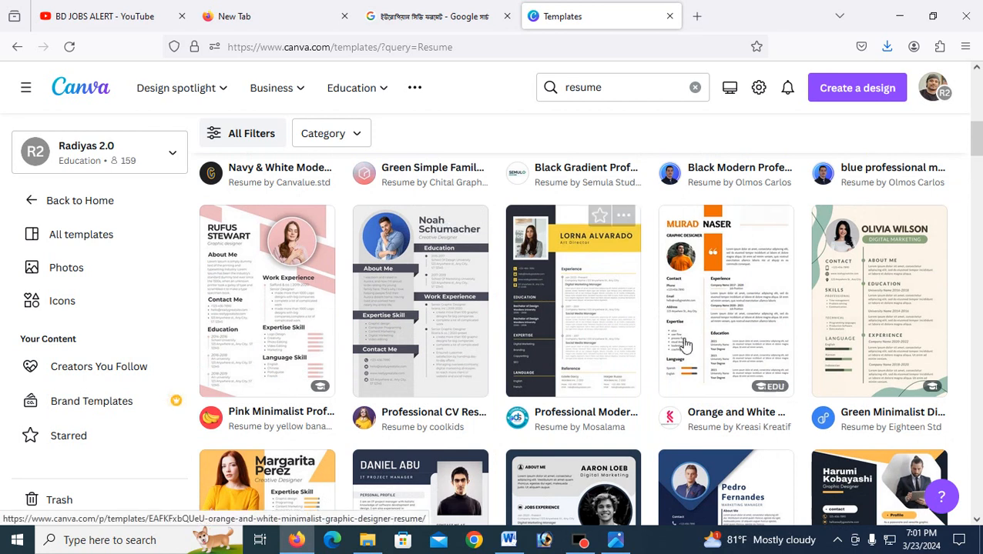
pyautogui.scroll(-10, 654, 360)
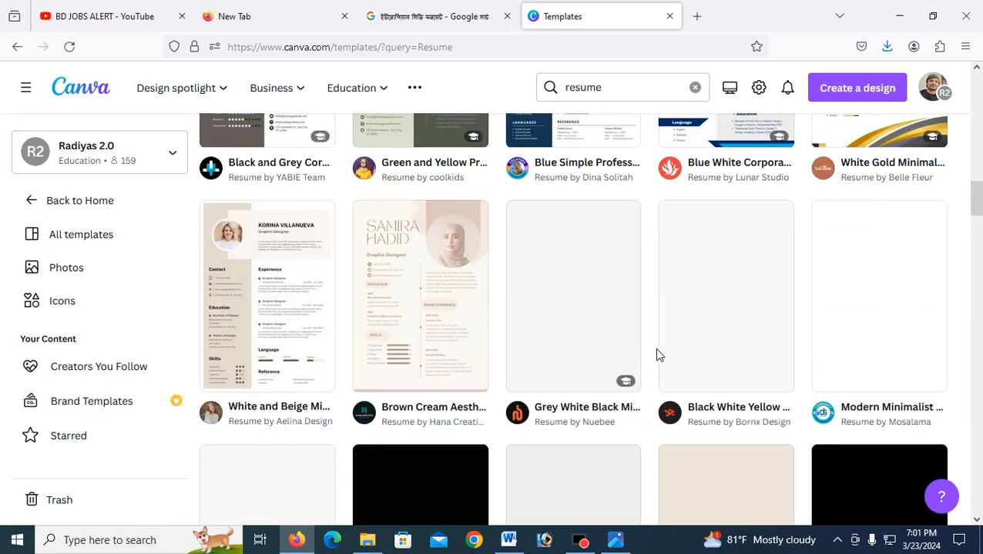
pyautogui.scroll(-3, 645, 351)
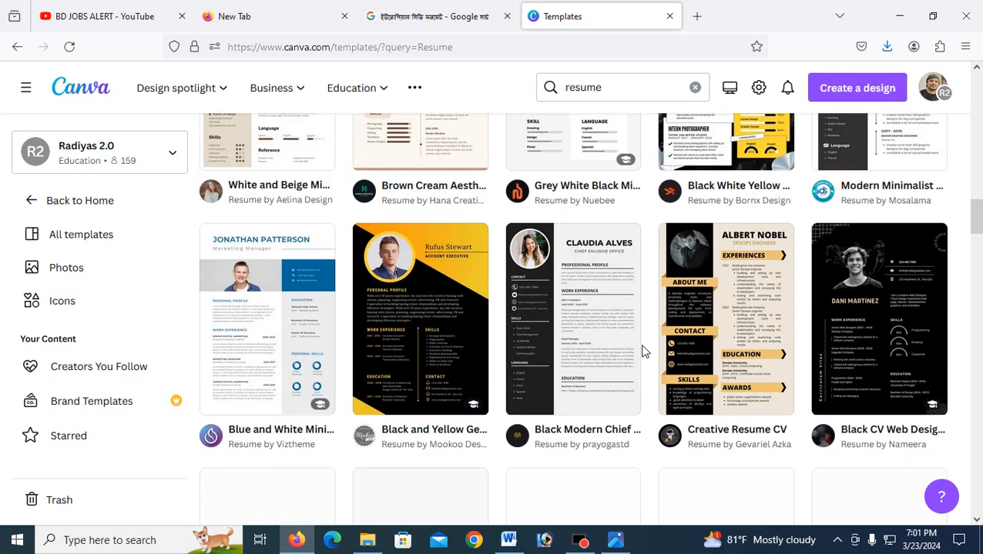
pyautogui.scroll(-2, 642, 351)
pyautogui.scroll(-2, 642, 351)
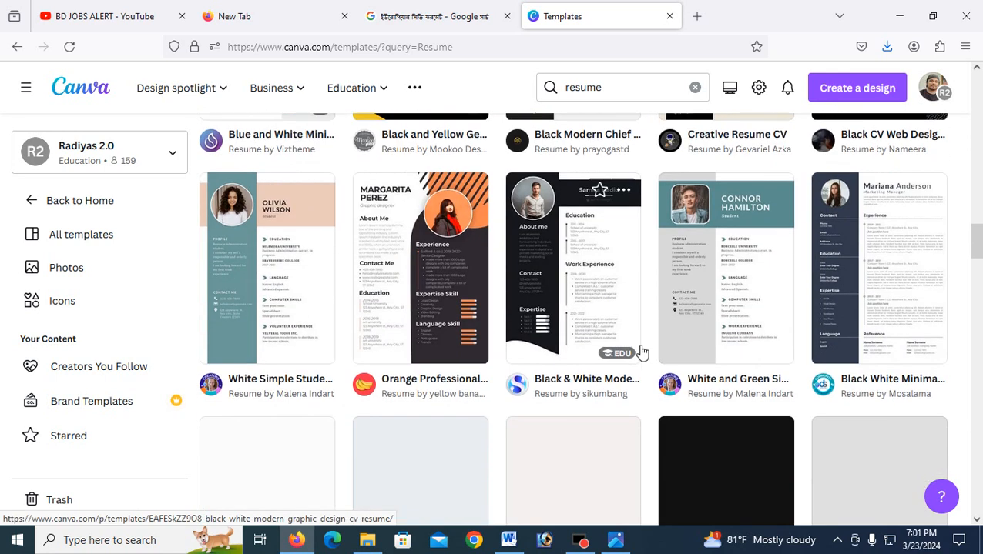
pyautogui.scroll(-3, 639, 353)
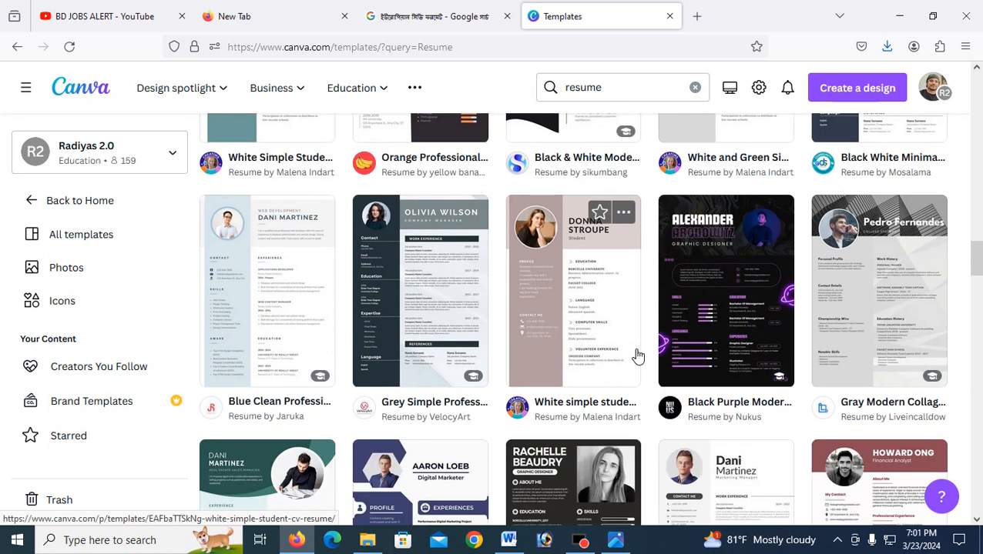
pyautogui.scroll(-3, 638, 355)
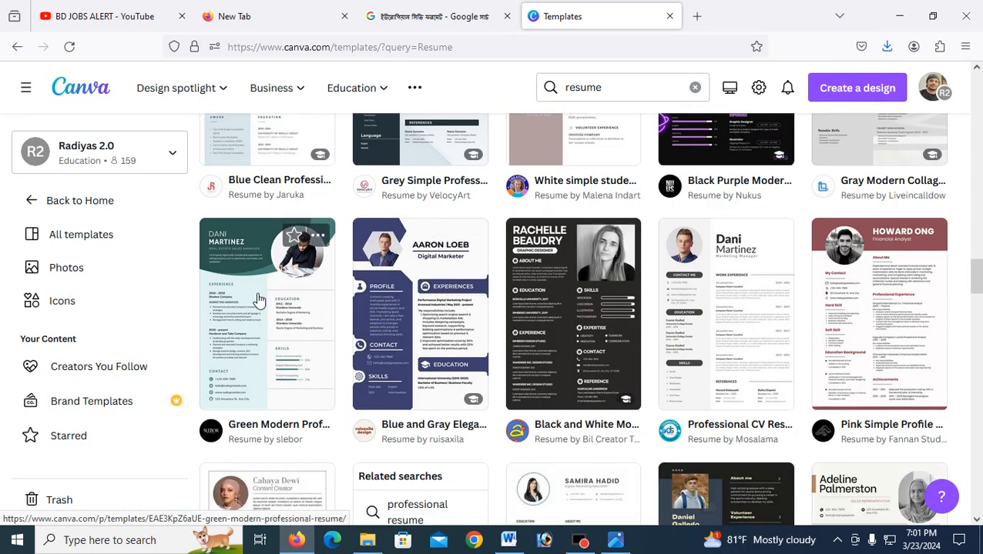
pyautogui.scroll(-5, 581, 277)
pyautogui.scroll(15, 582, 278)
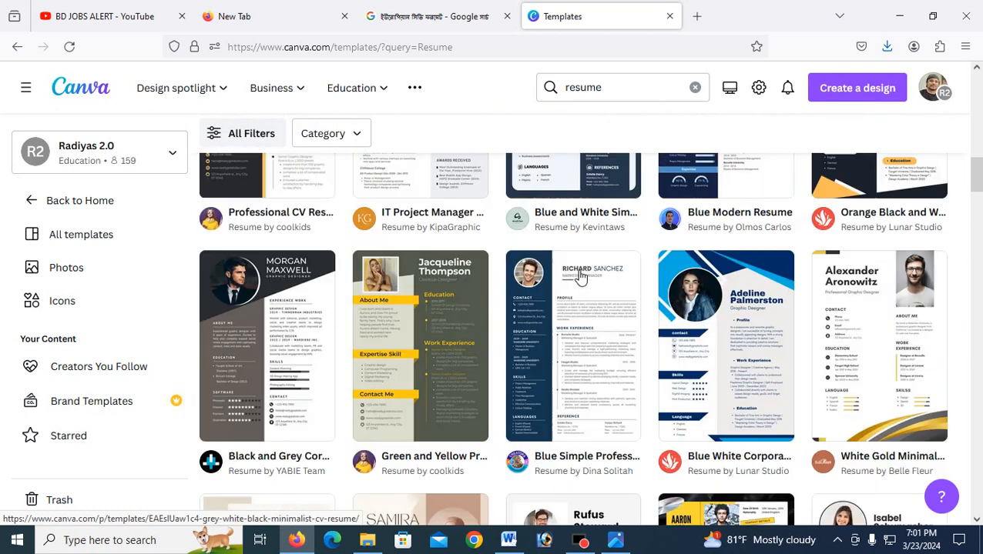
pyautogui.scroll(-1, 592, 332)
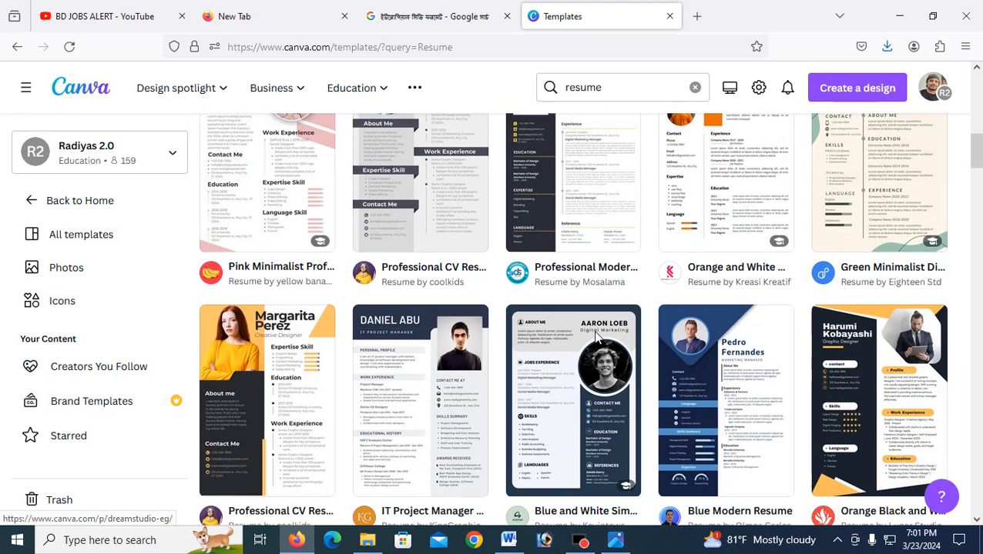
pyautogui.click(870, 373)
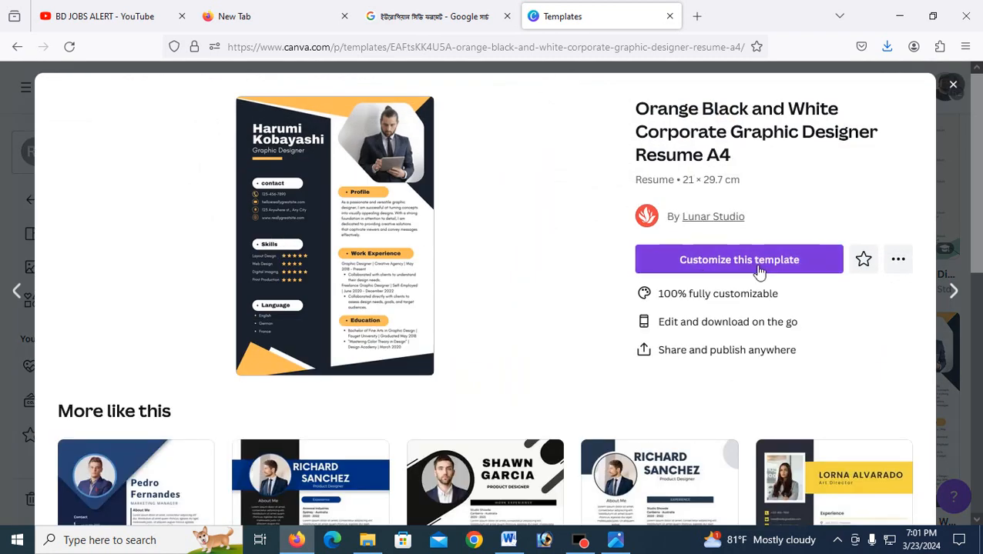
# Step: Customize the orange-black corporate resume template and zoom in on the page
pyautogui.click(769, 268)
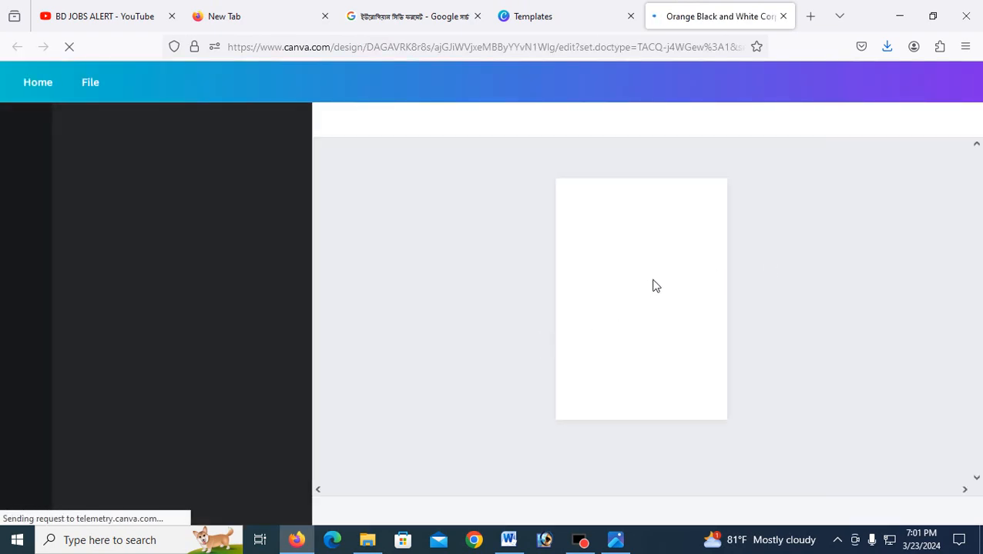
pyautogui.moveTo(792, 513)
pyautogui.mouseDown()
pyautogui.moveTo(831, 515)
pyautogui.moveTo(782, 510)
pyautogui.mouseUp()
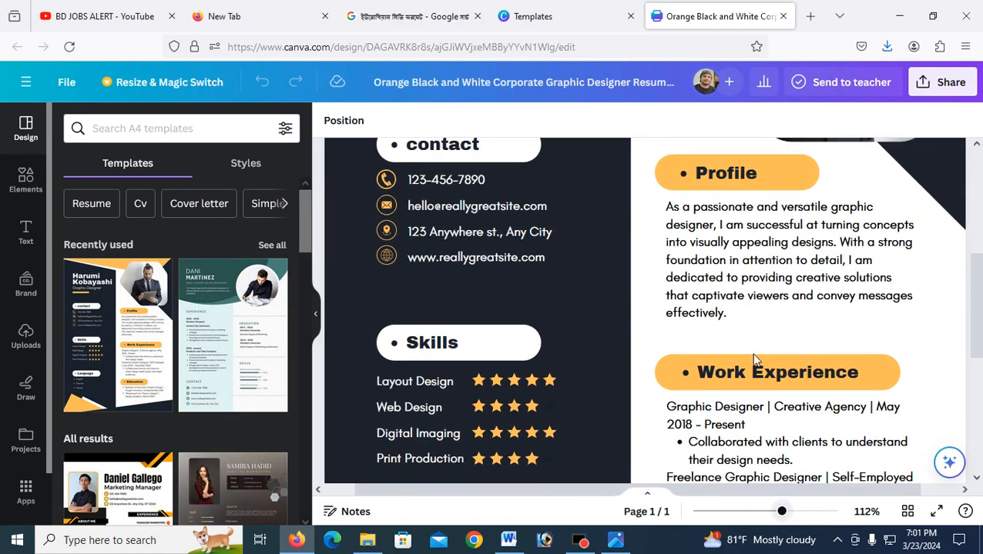
# Step: Delete the sample man's portrait from the picture frame and show the Uploads panel
pyautogui.scroll(5, 746, 303)
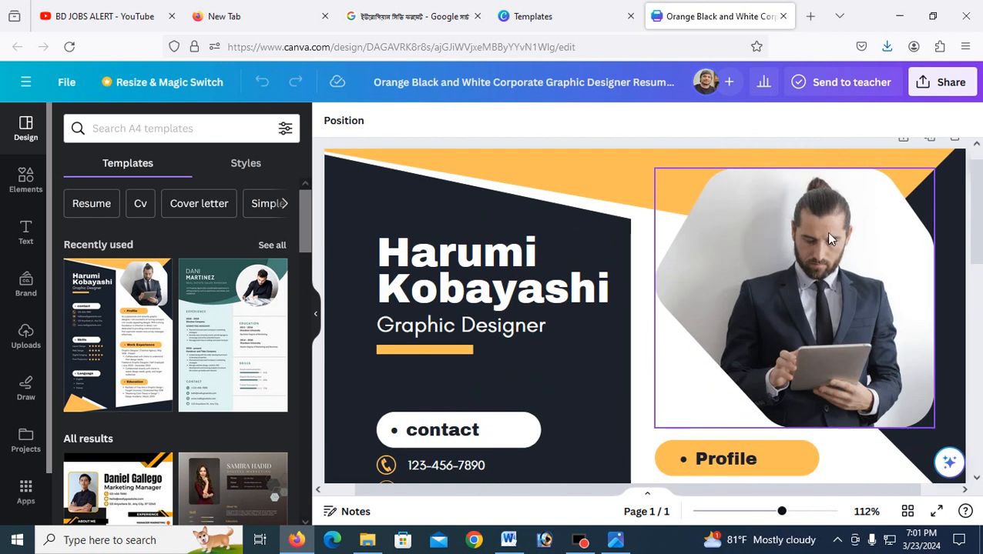
pyautogui.click(801, 266)
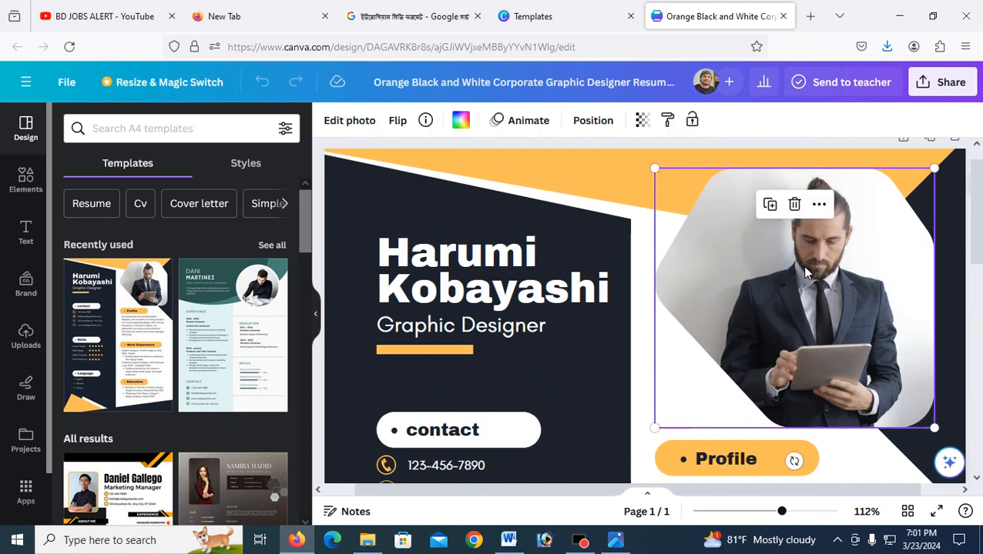
pyautogui.press('Delete')
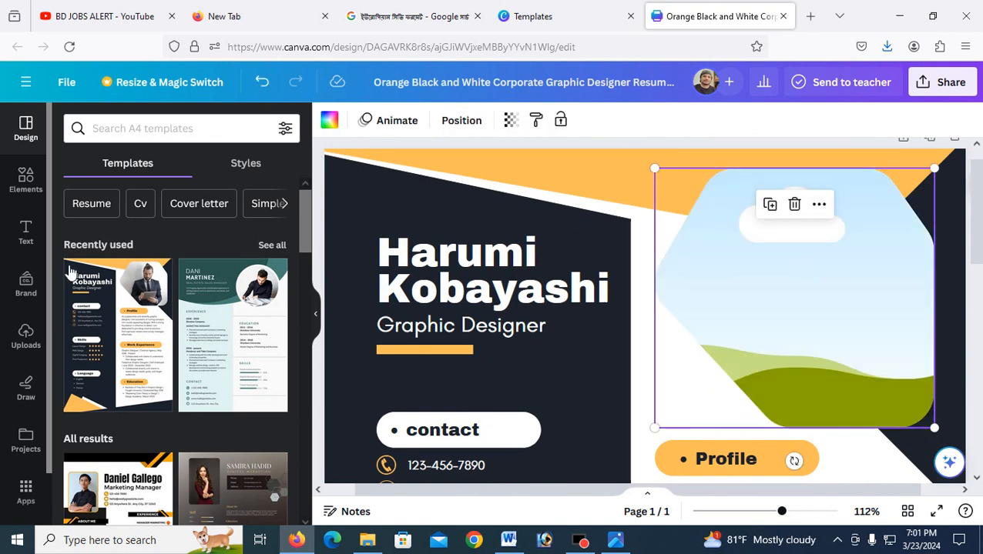
pyautogui.click(27, 345)
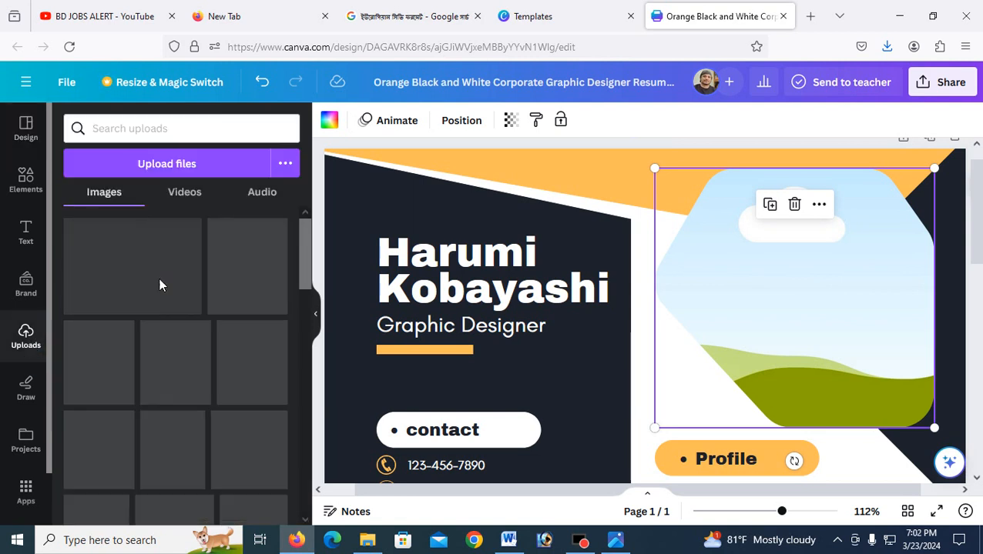
# Step: Upload the bearded man's portrait from the Desktop and drop it into the empty photo frame
pyautogui.click(176, 164)
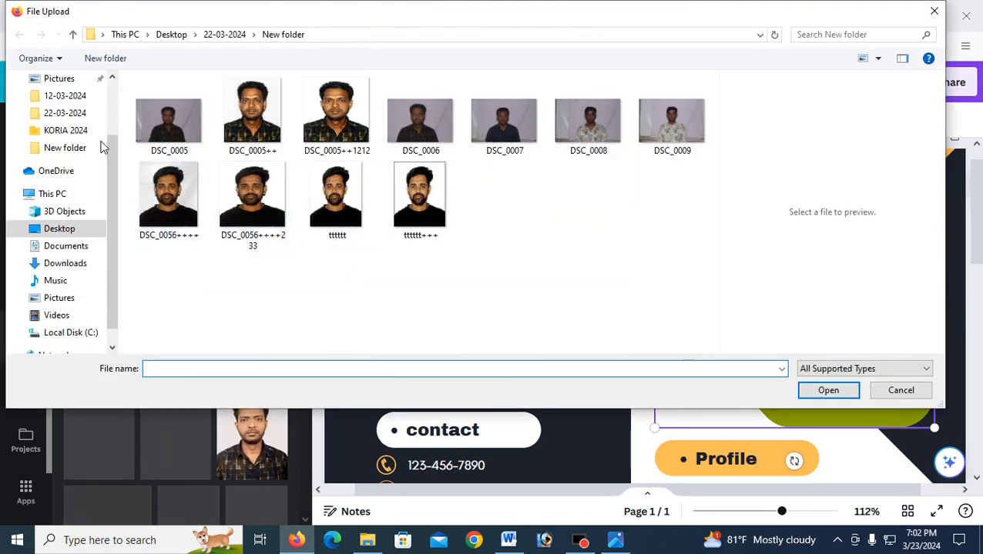
pyautogui.click(69, 232)
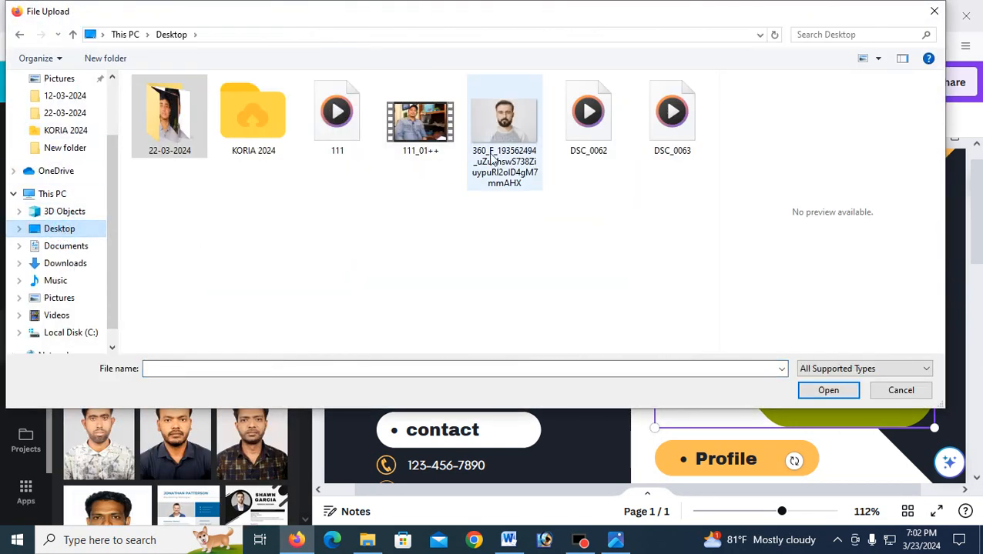
pyautogui.click(505, 127)
pyautogui.click(828, 392)
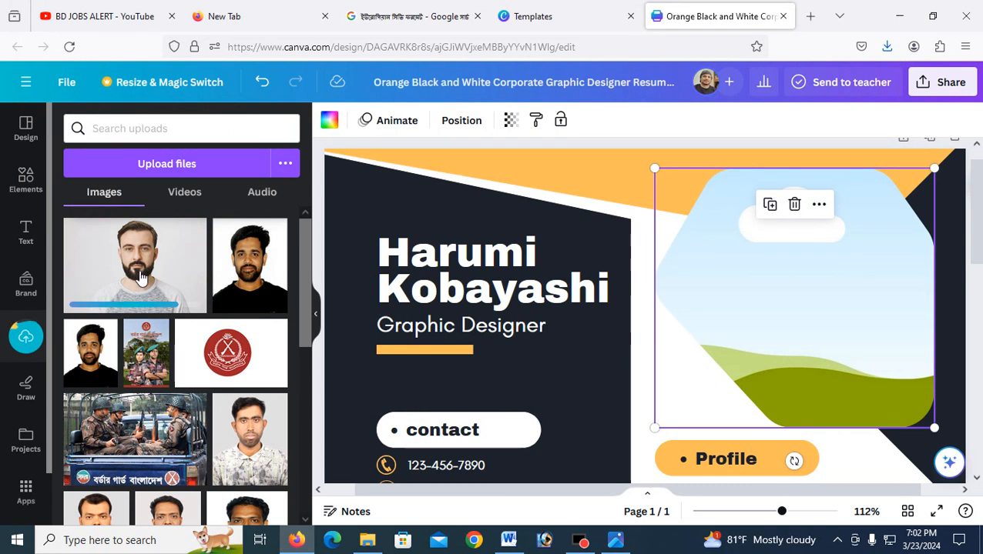
pyautogui.moveTo(140, 277); pyautogui.dragTo(795, 282)
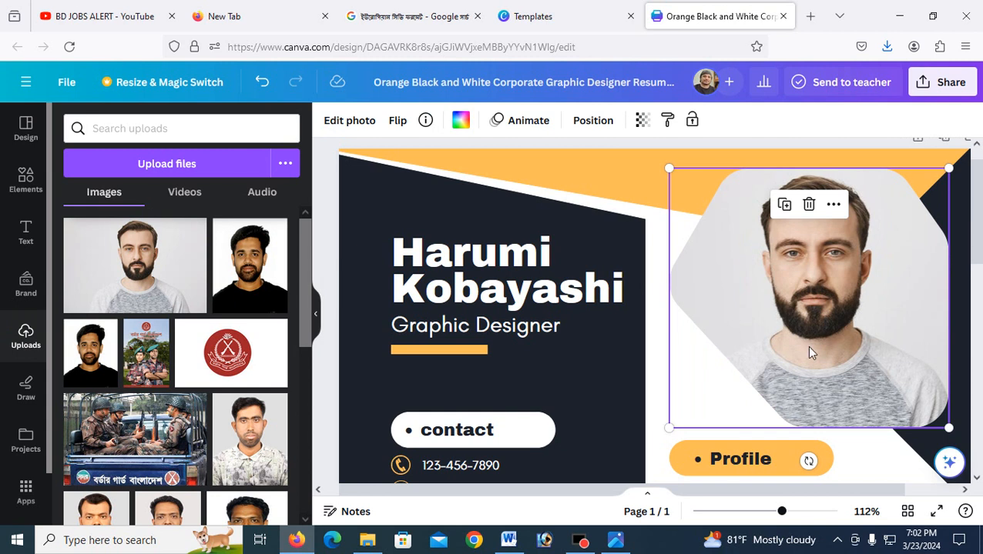
# Step: Select the template's sample name heading and start typing the applicant's own name over it
pyautogui.click(458, 258)
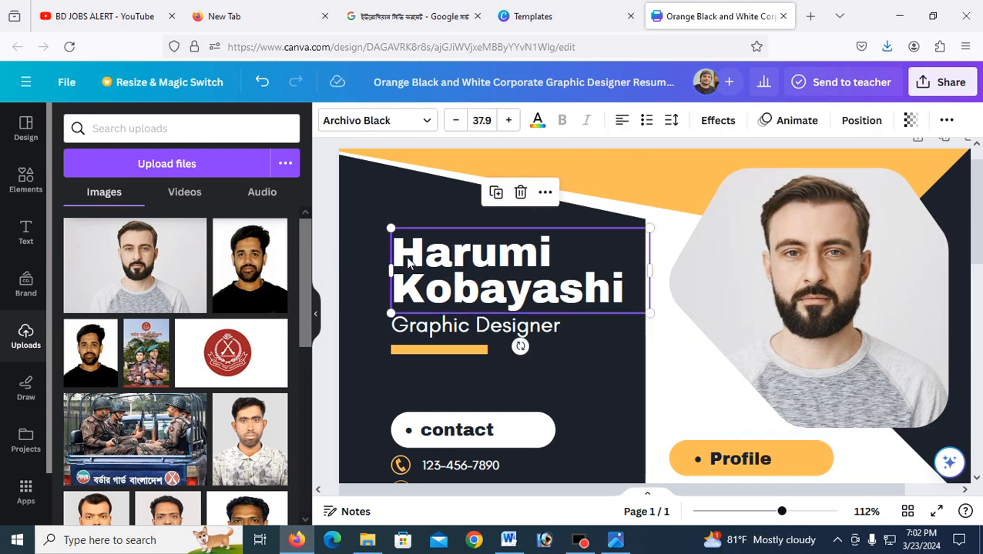
pyautogui.click(408, 257)
pyautogui.click(401, 251)
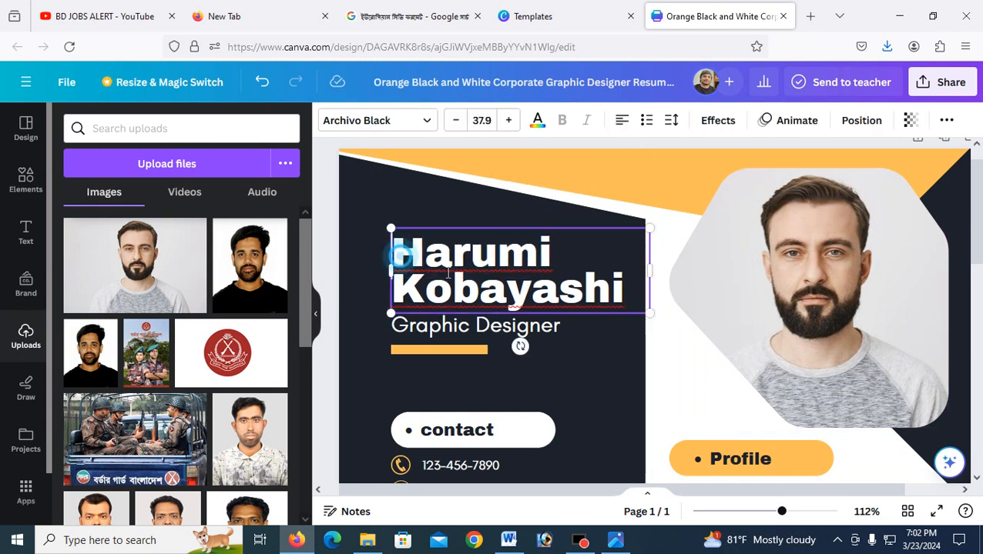
pyautogui.moveTo(395, 251); pyautogui.dragTo(640, 300)
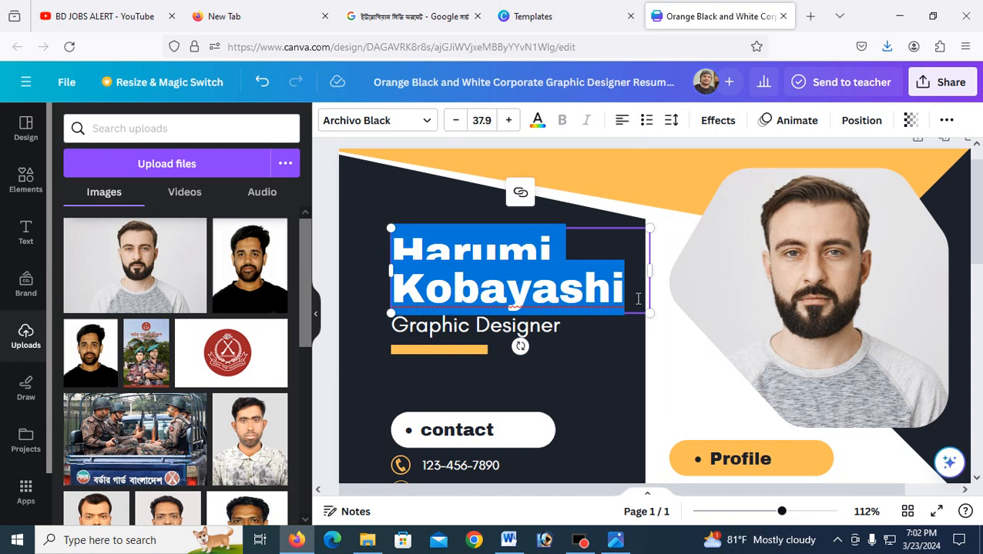
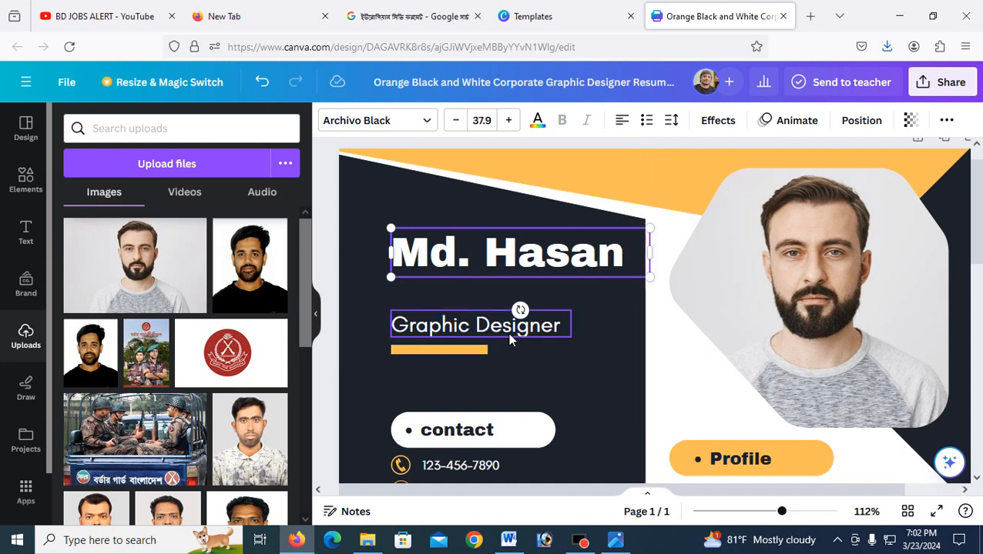
# Step: Finish typing the person's name and nudge the Graphic Designer job title up beneath it
pyautogui.click(509, 339)
pyautogui.moveTo(505, 324); pyautogui.dragTo(505, 304)
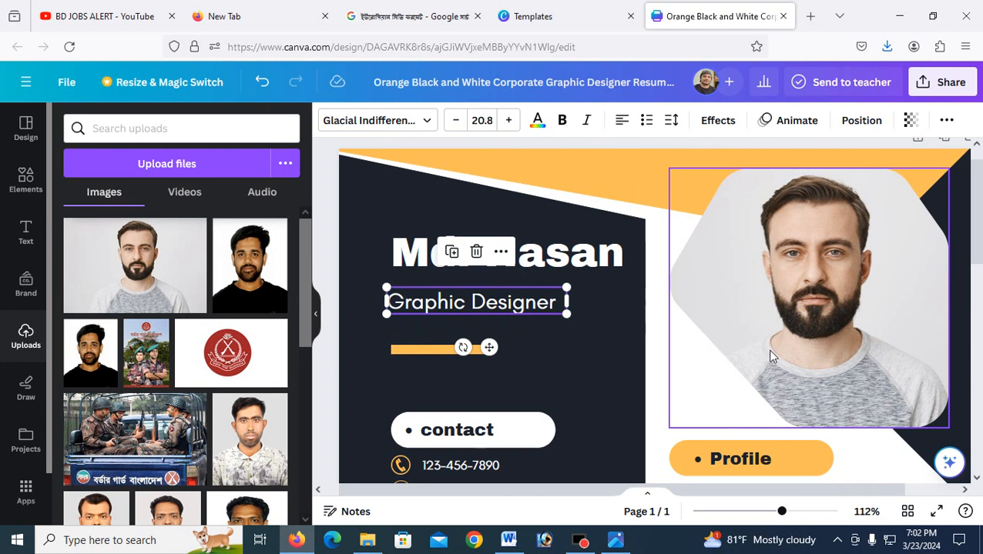
# Step: Select the 'Graphic Designer' title text and start typing 'Data Entry E' over it
pyautogui.doubleClick(439, 302)
pyautogui.click(548, 302)
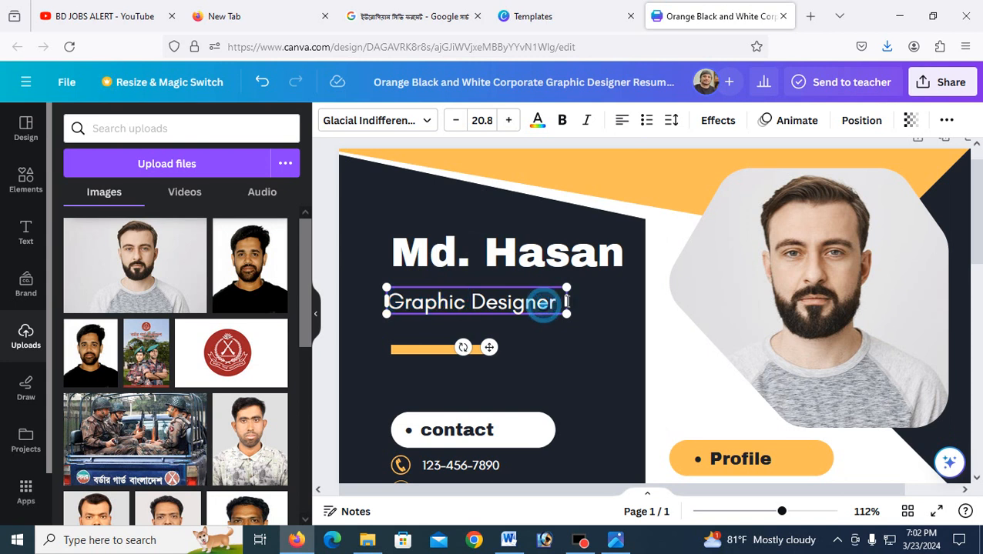
pyautogui.moveTo(556, 302); pyautogui.dragTo(393, 300)
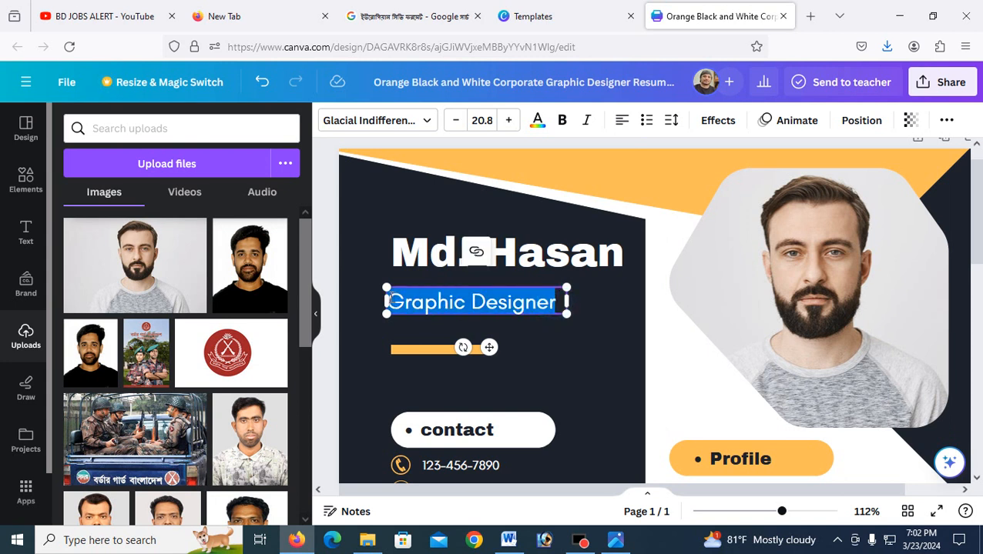
pyautogui.write('Data')
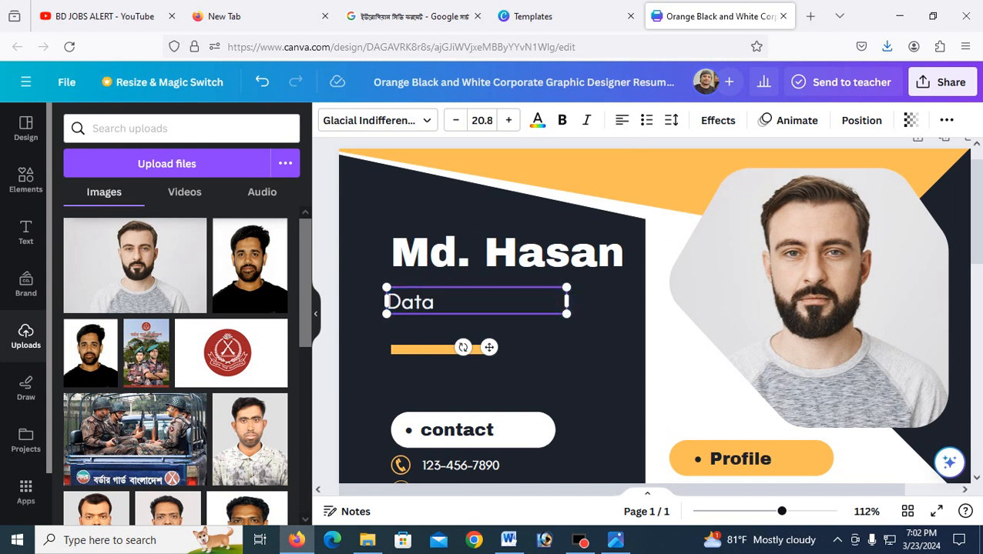
pyautogui.write(' Entry')
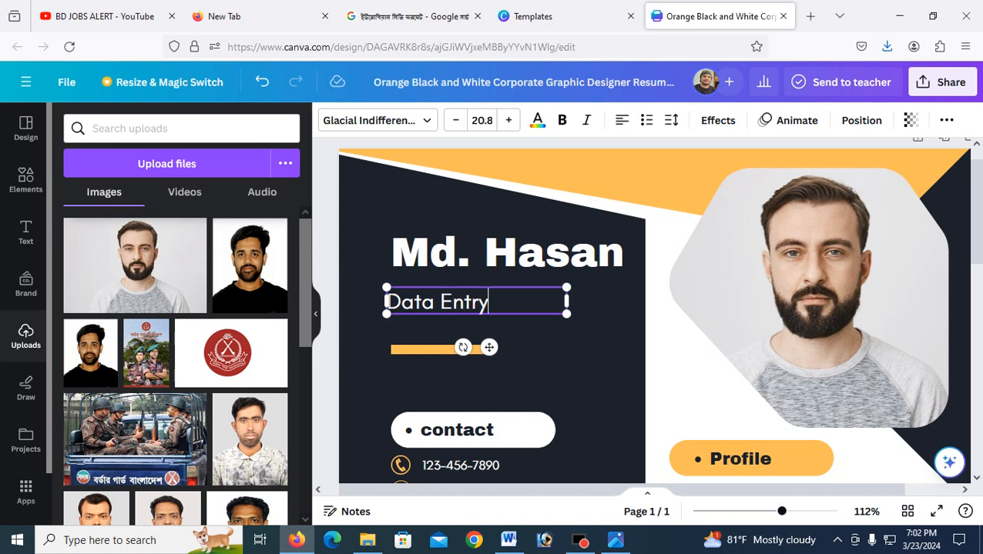
pyautogui.write(' Expert')
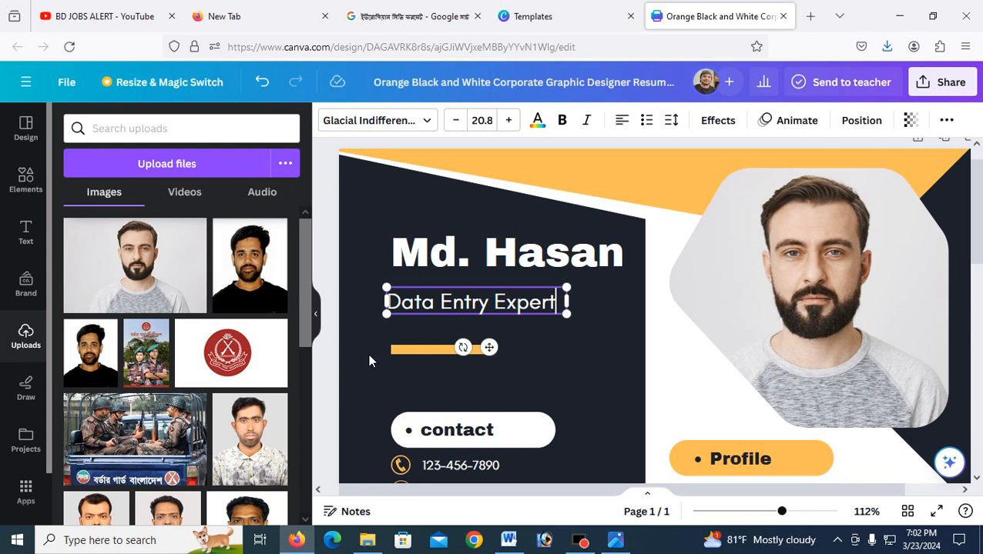
# Step: Try typing a phone number over all the contact lines, then undo back to the originals
pyautogui.click(554, 340)
pyautogui.scroll(-1, 541, 361)
pyautogui.scroll(-1, 485, 388)
pyautogui.click(449, 368)
pyautogui.doubleClick(503, 371)
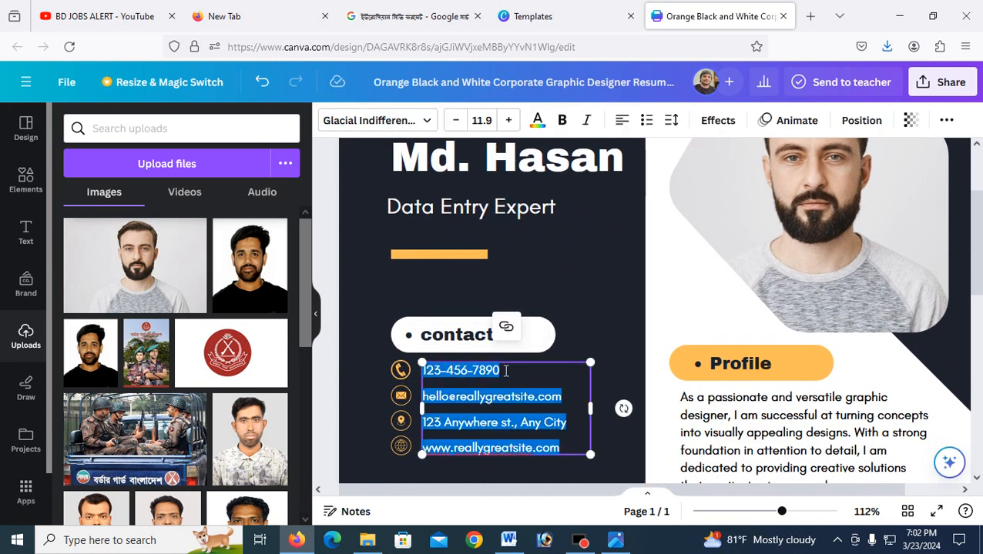
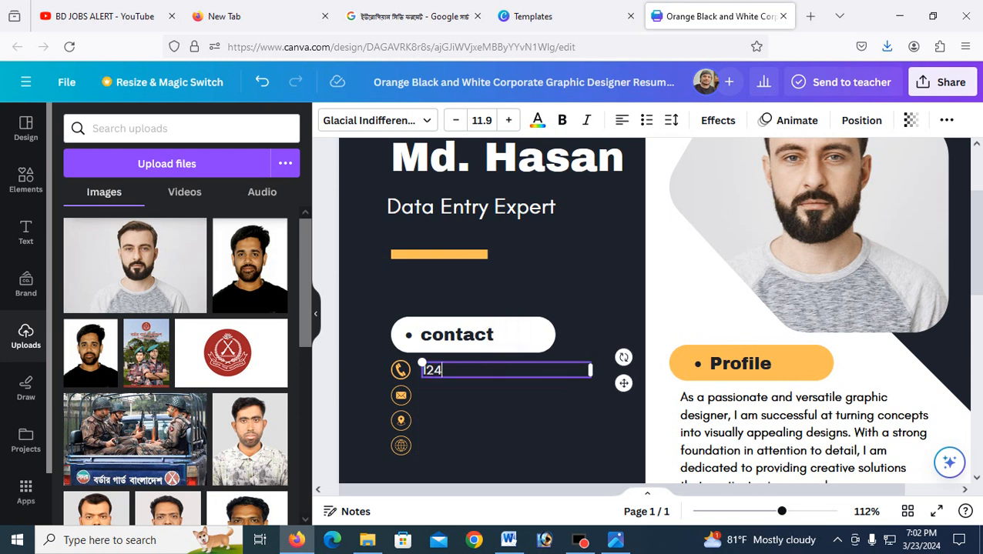
pyautogui.click(454, 388)
pyautogui.hotkey('ctrl', 'z')
pyautogui.hotkey('ctrl', 'z')
pyautogui.hotkey('ctrl', 'z')
# Step: Replace the sample e-mail line with a new e-mail address
pyautogui.click(452, 400)
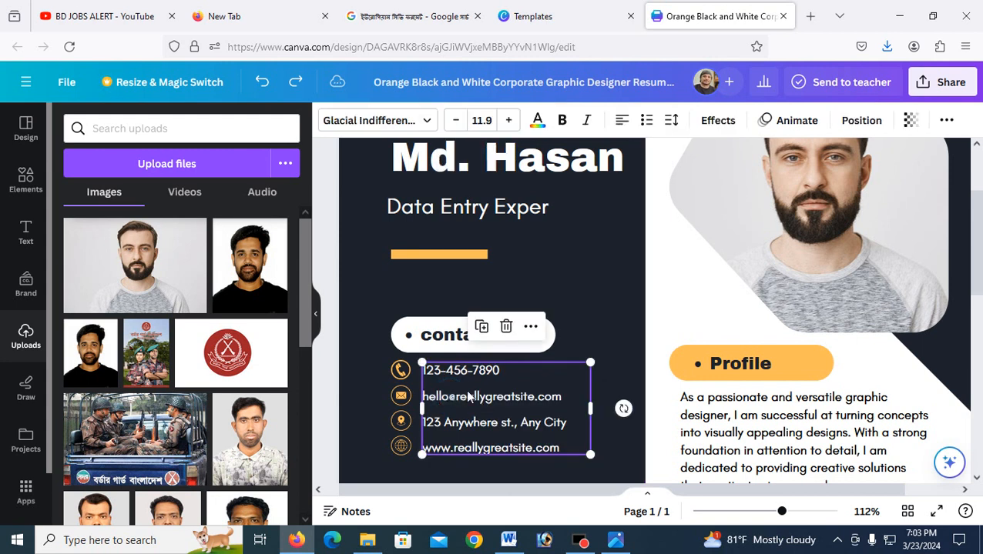
pyautogui.click(425, 397)
pyautogui.moveTo(423, 397); pyautogui.dragTo(559, 399)
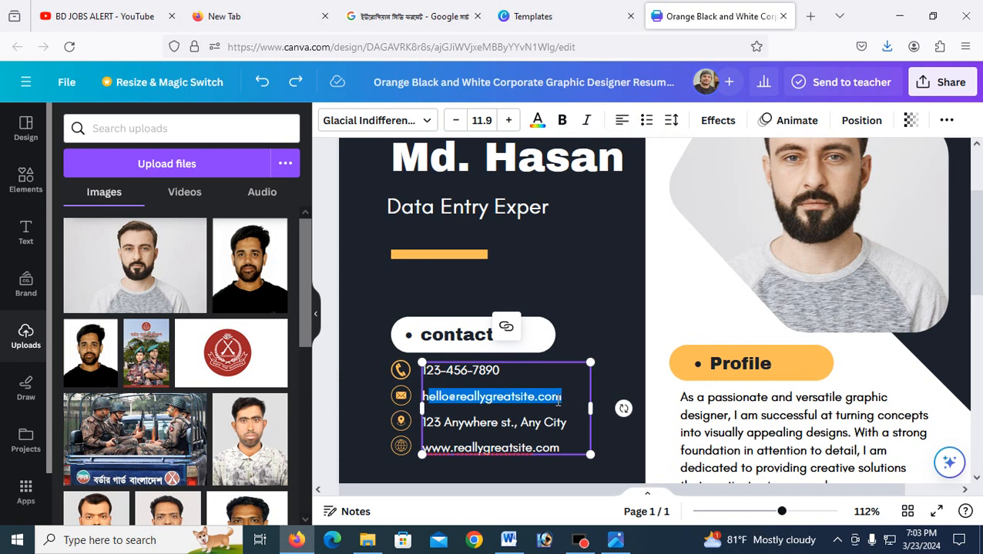
pyautogui.write('hjkjkjkjk')
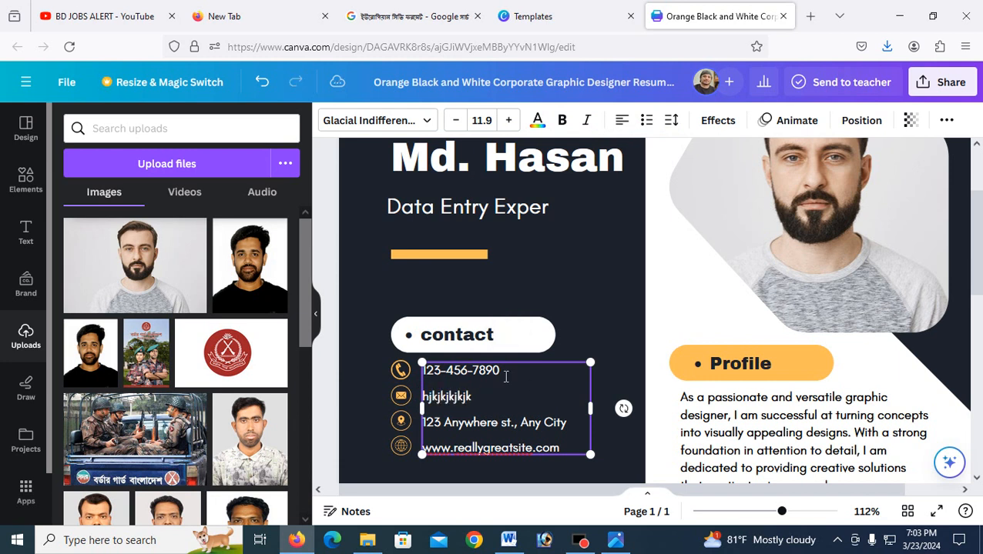
# Step: Replace the sample phone number with a new one and start the new address line with 'F'
pyautogui.moveTo(501, 371); pyautogui.dragTo(420, 372)
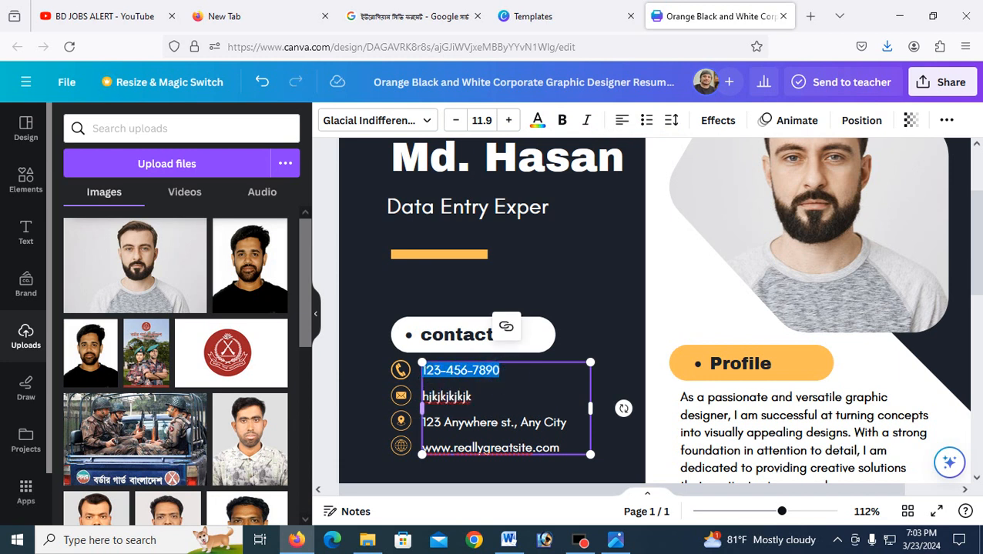
pyautogui.write('jkjkj')
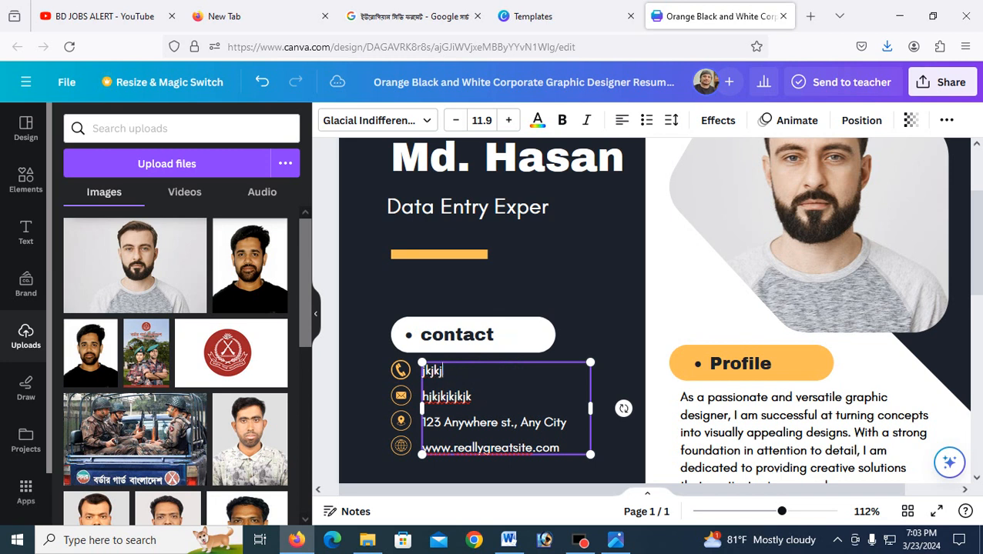
pyautogui.write('2222222222')
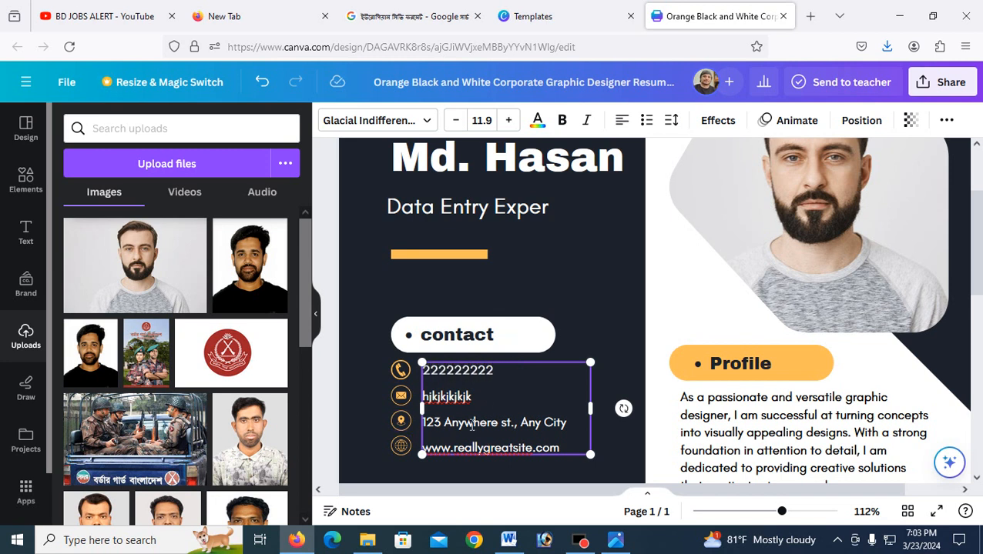
pyautogui.moveTo(421, 422); pyautogui.dragTo(563, 423)
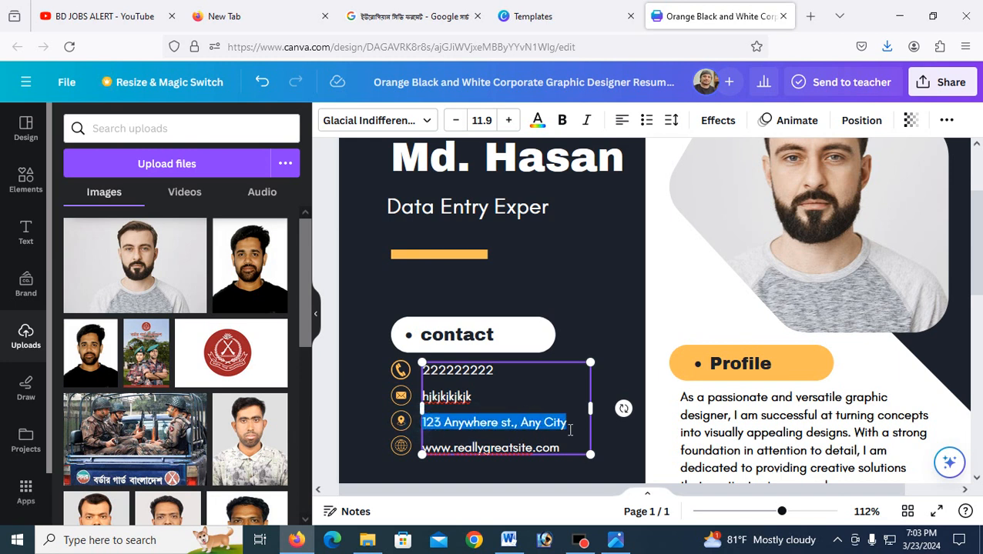
pyautogui.write('Faridpur')
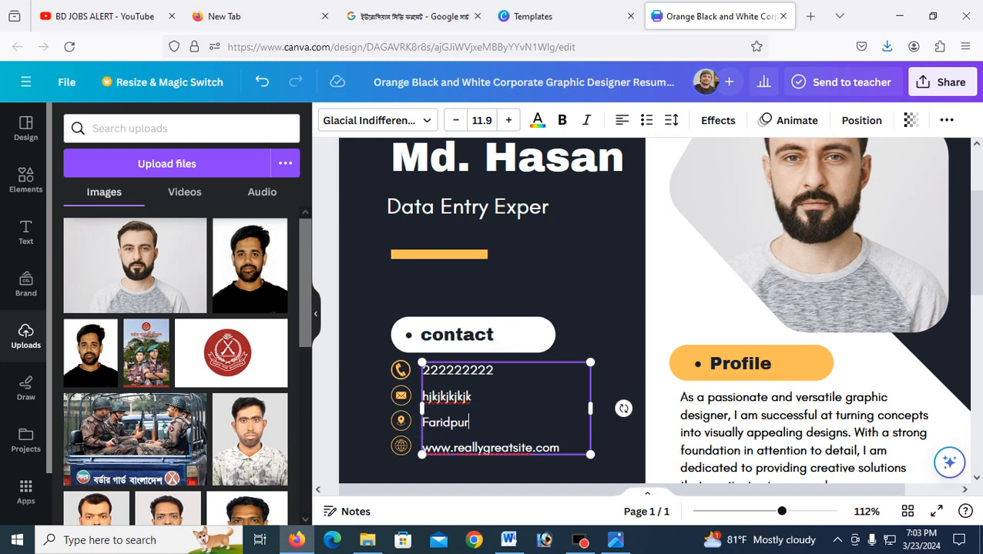
# Step: Delete the sample website address and its globe icon from the contact list
pyautogui.click(455, 446)
pyautogui.moveTo(425, 448); pyautogui.dragTo(554, 455)
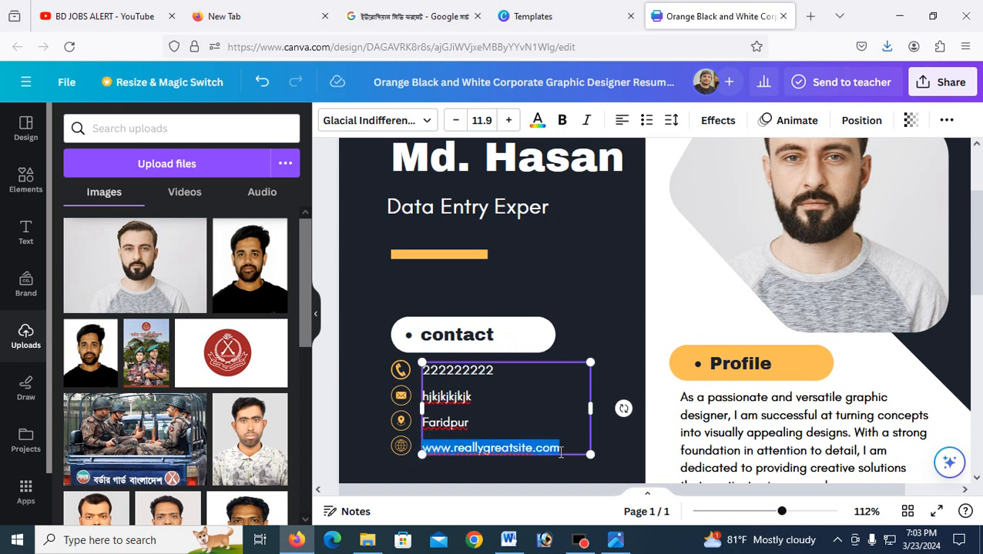
pyautogui.press('BackSpace')
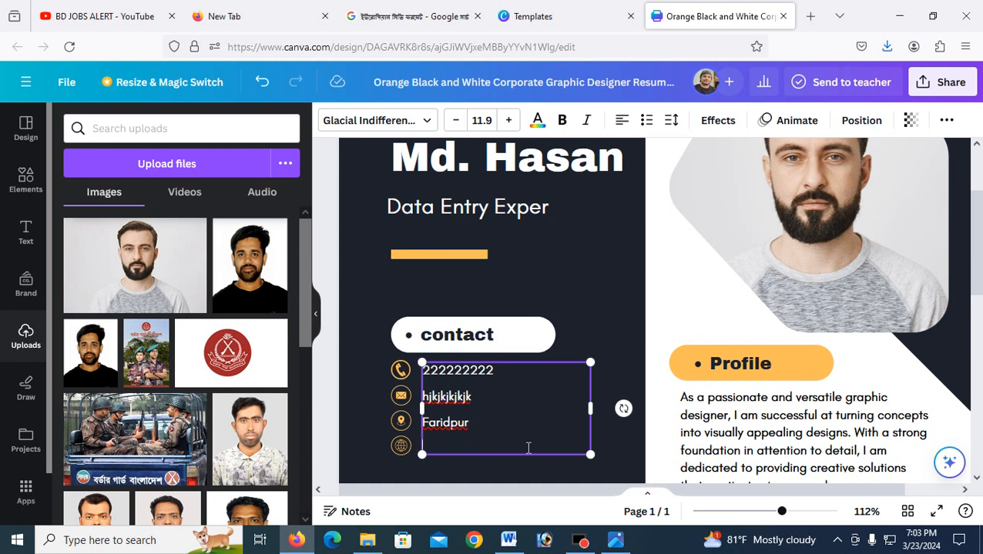
pyautogui.click(401, 446)
pyautogui.press('Delete')
# Step: Add the missing 't' so the job title reads 'Data Entry Expert'
pyautogui.scroll(-1, 672, 391)
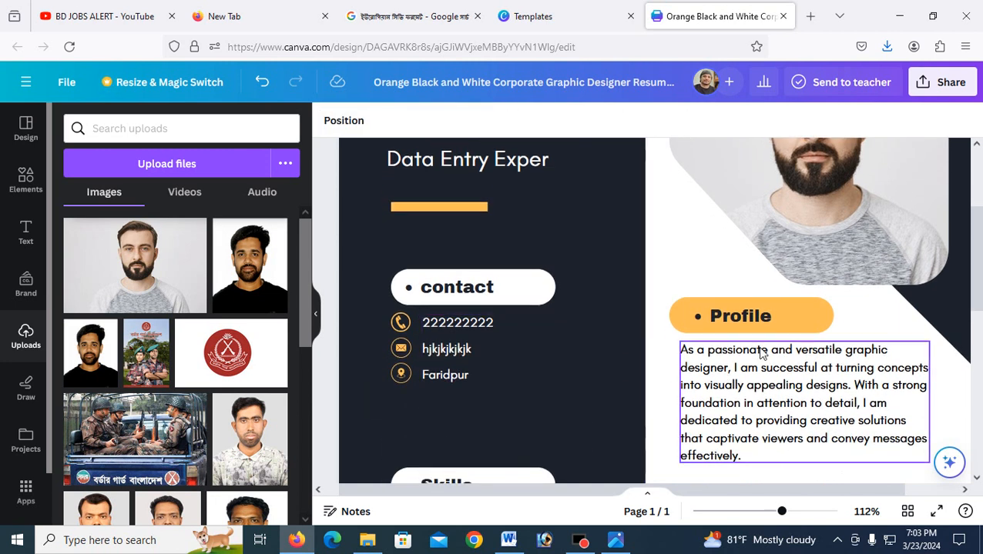
pyautogui.scroll(2, 716, 347)
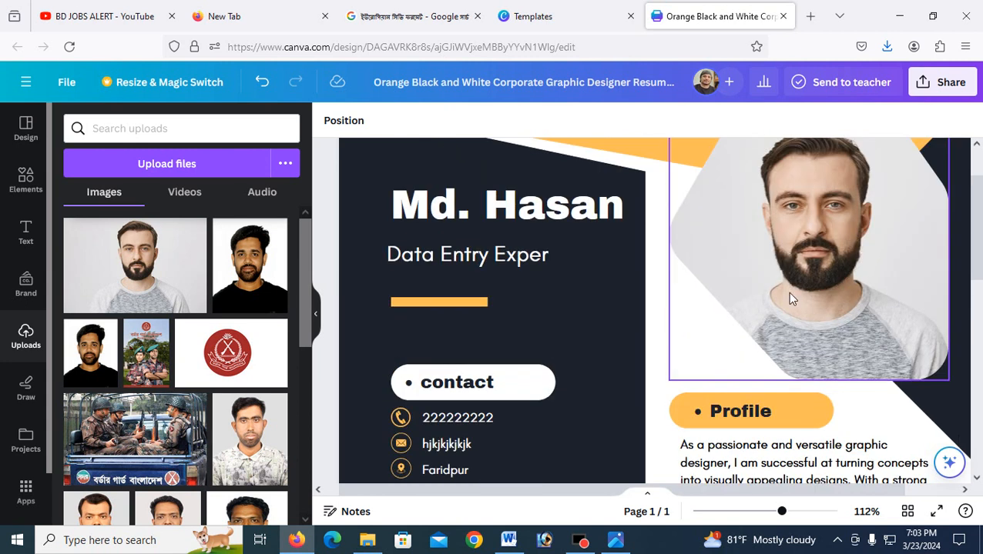
pyautogui.click(528, 256)
pyautogui.click(544, 255)
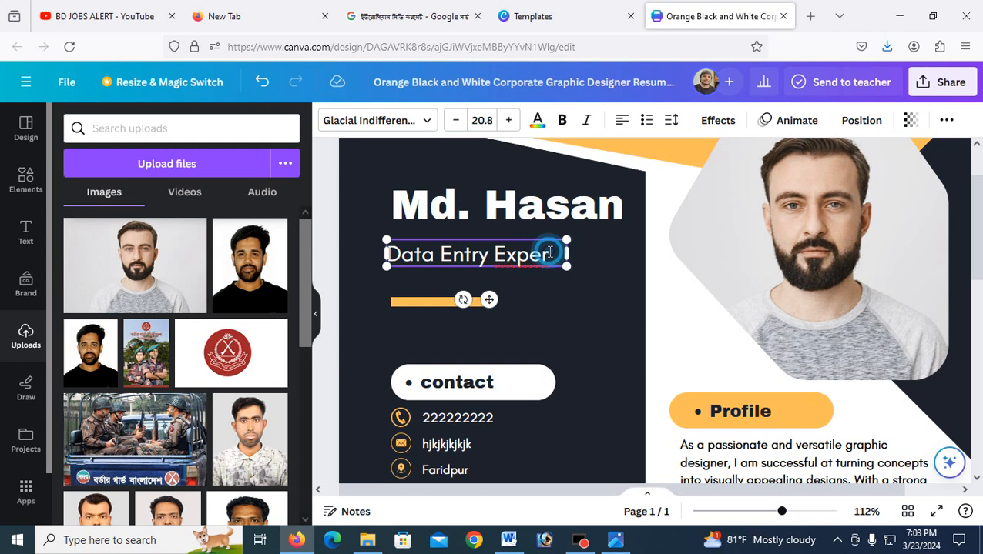
pyautogui.write('t')
# Step: Select the Profile paragraph and scroll down through the resume to the Skills section
pyautogui.scroll(-1, 518, 291)
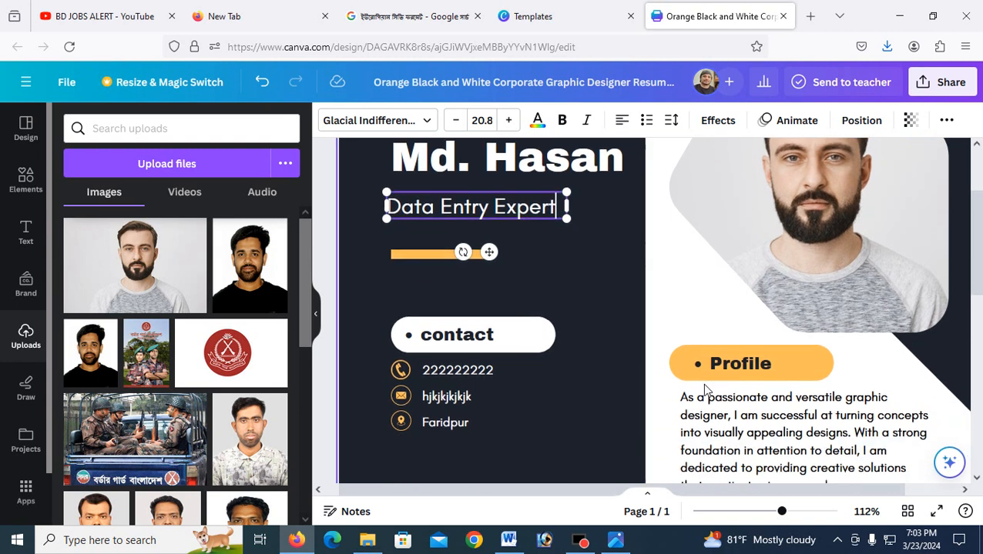
pyautogui.scroll(-1, 770, 416)
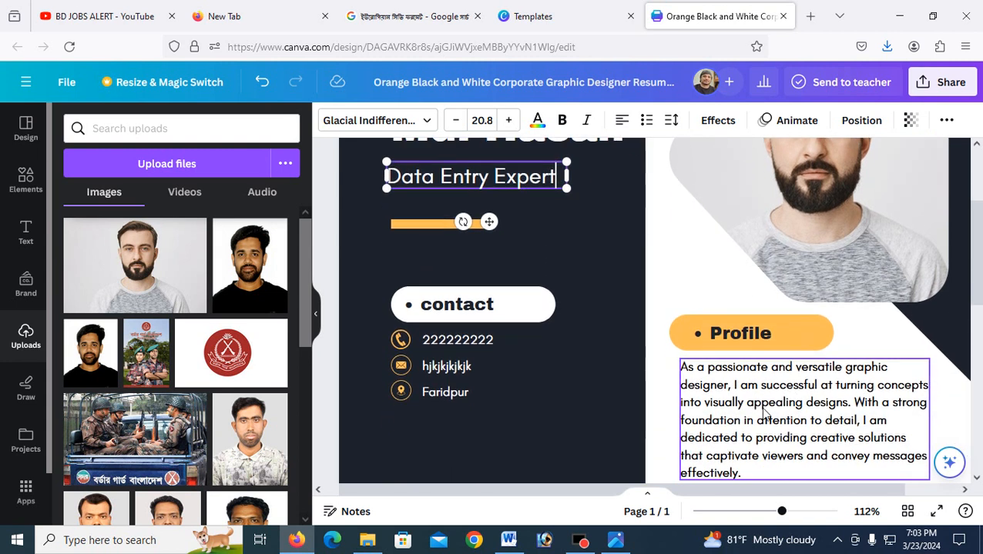
pyautogui.scroll(1, 623, 392)
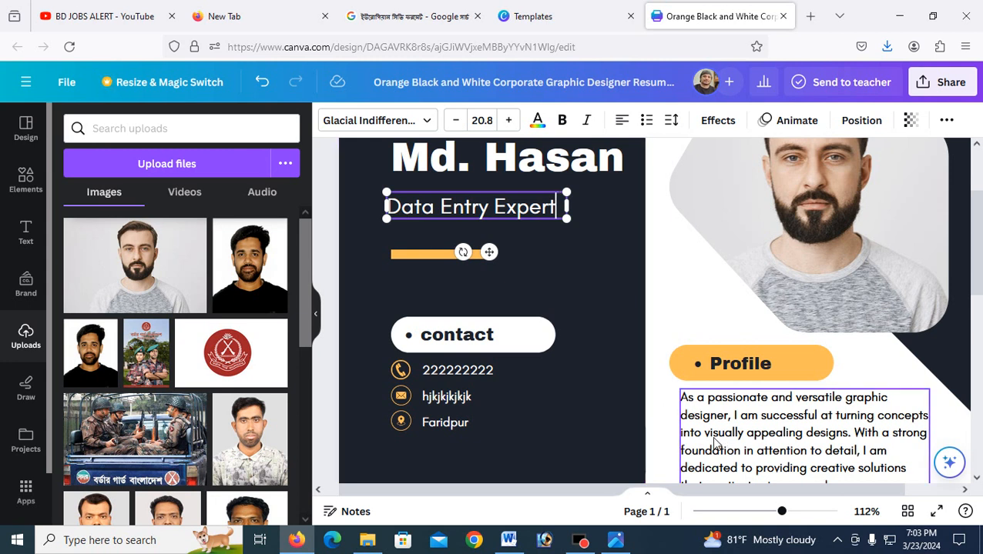
pyautogui.scroll(-1, 758, 443)
pyautogui.click(688, 354)
pyautogui.scroll(-2, 759, 376)
pyautogui.scroll(-3, 759, 377)
pyautogui.scroll(2, 520, 350)
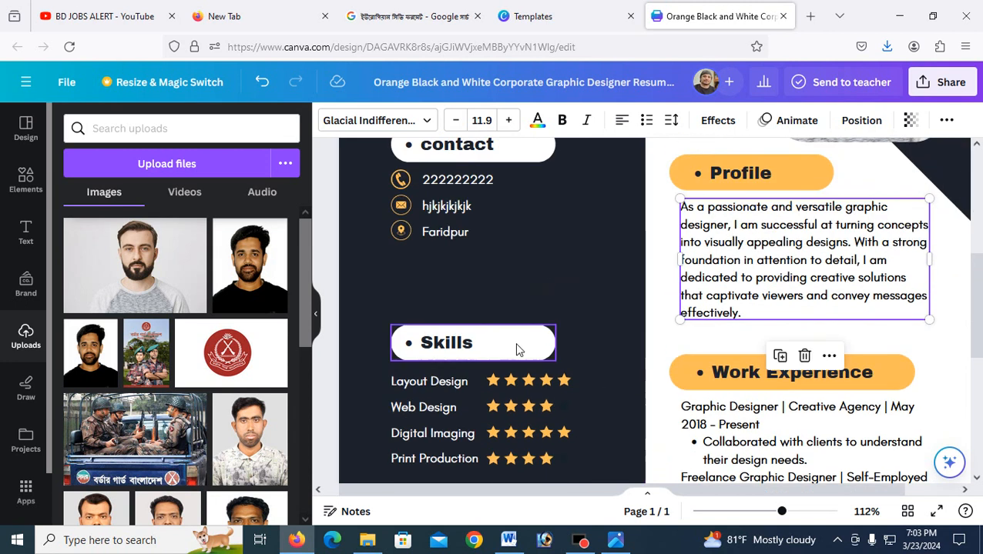
pyautogui.scroll(-1, 520, 350)
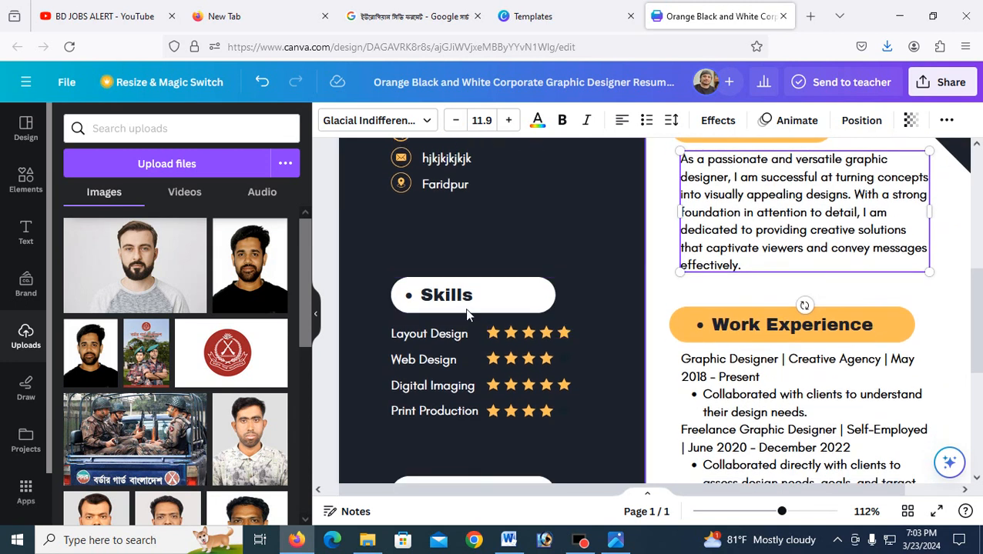
# Step: Select the Skills list and the Layout Design star row, entering and leaving crop without changes
pyautogui.click(436, 339)
pyautogui.scroll(2, 435, 340)
pyautogui.scroll(-2, 434, 339)
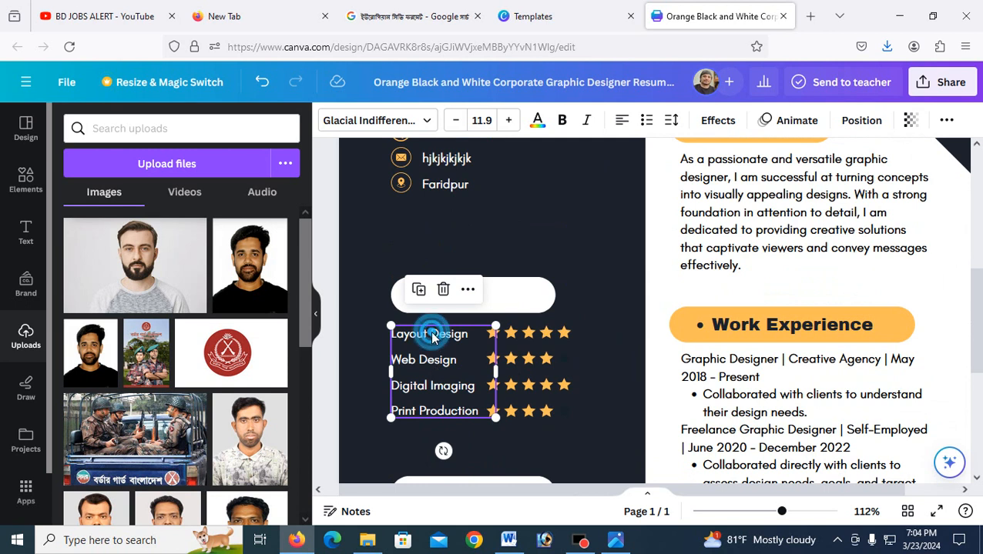
pyautogui.doubleClick(433, 339)
pyautogui.click(537, 339)
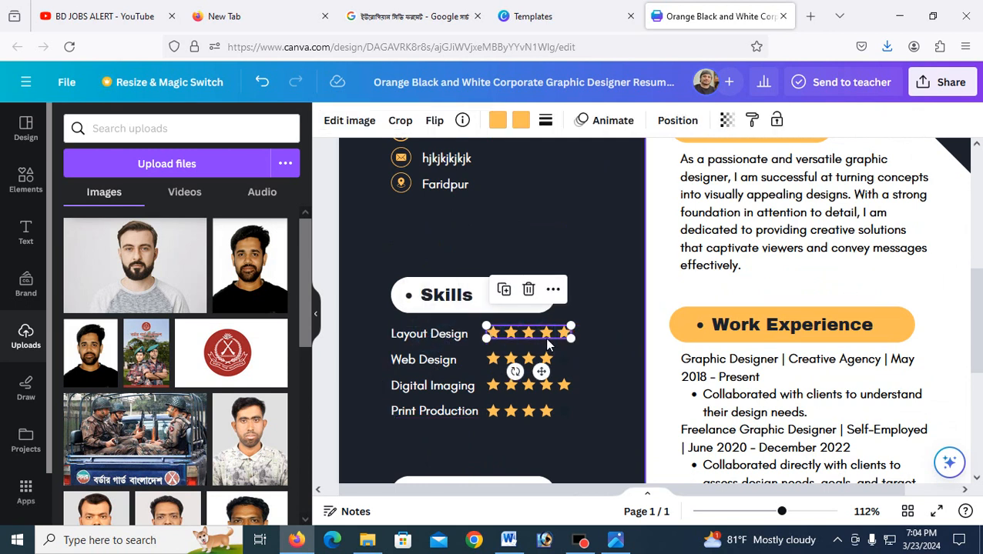
pyautogui.doubleClick(561, 332)
pyautogui.doubleClick(553, 333)
pyautogui.doubleClick(535, 333)
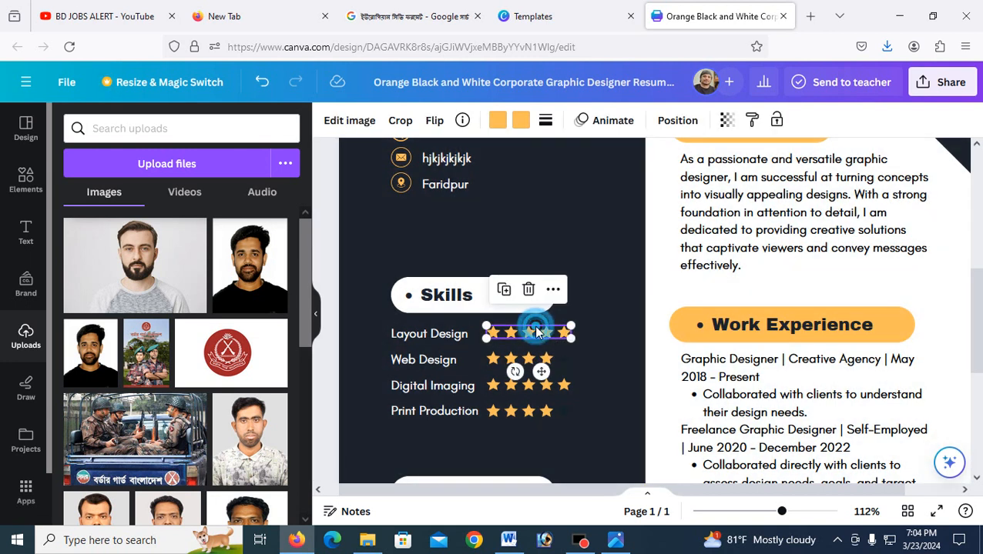
pyautogui.press('Escape')
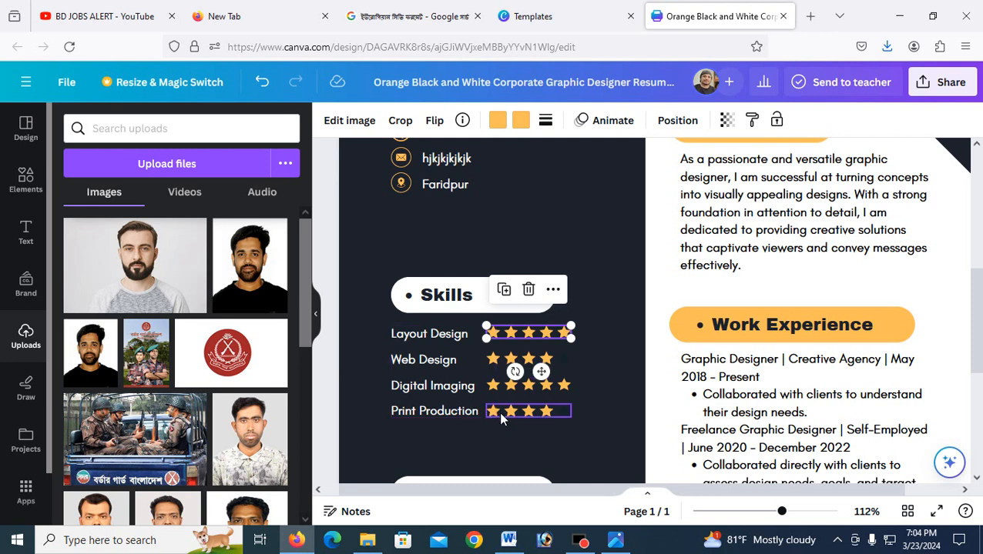
# Step: Select 'German' in the Language list and begin typing 'Hindi' over it
pyautogui.scroll(-2, 505, 406)
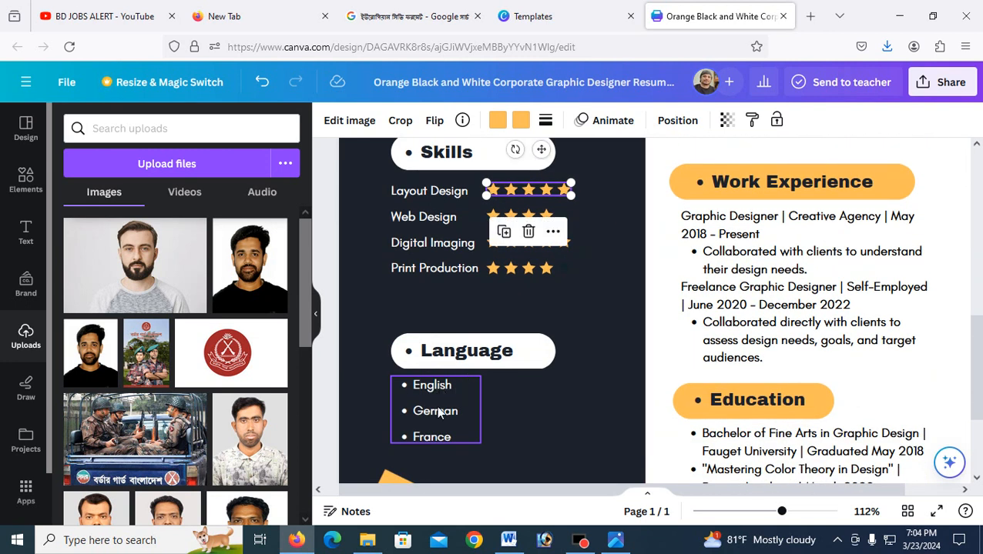
pyautogui.doubleClick(434, 411)
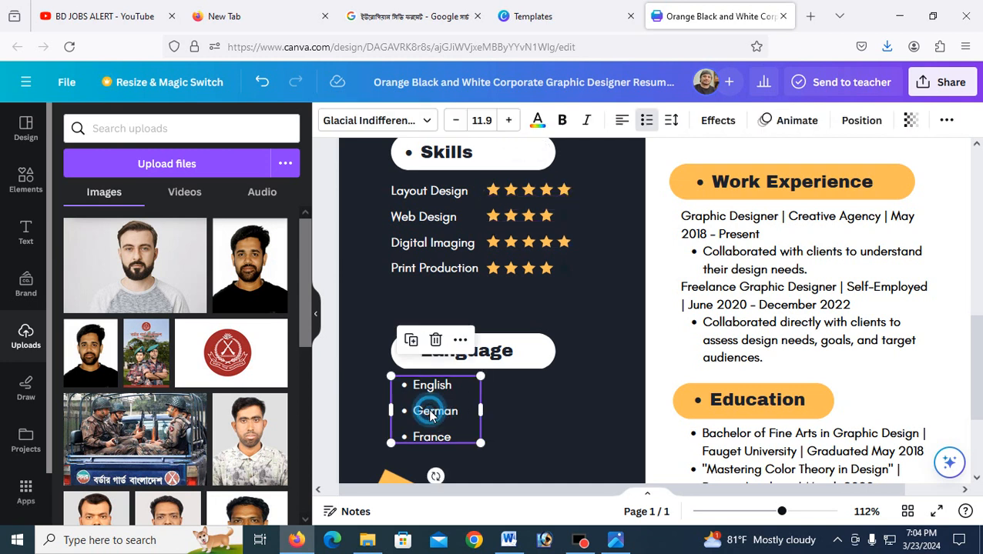
pyautogui.write('Hindi')
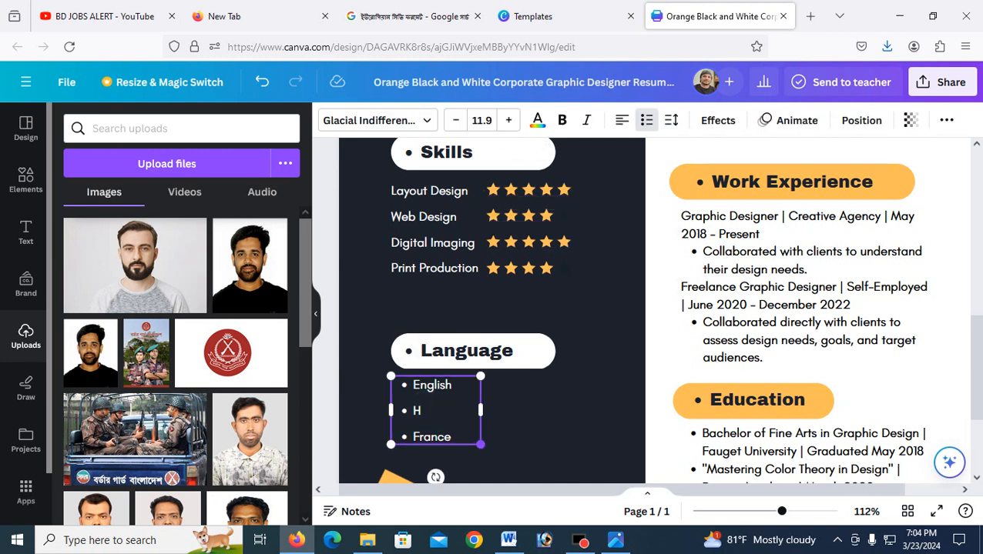
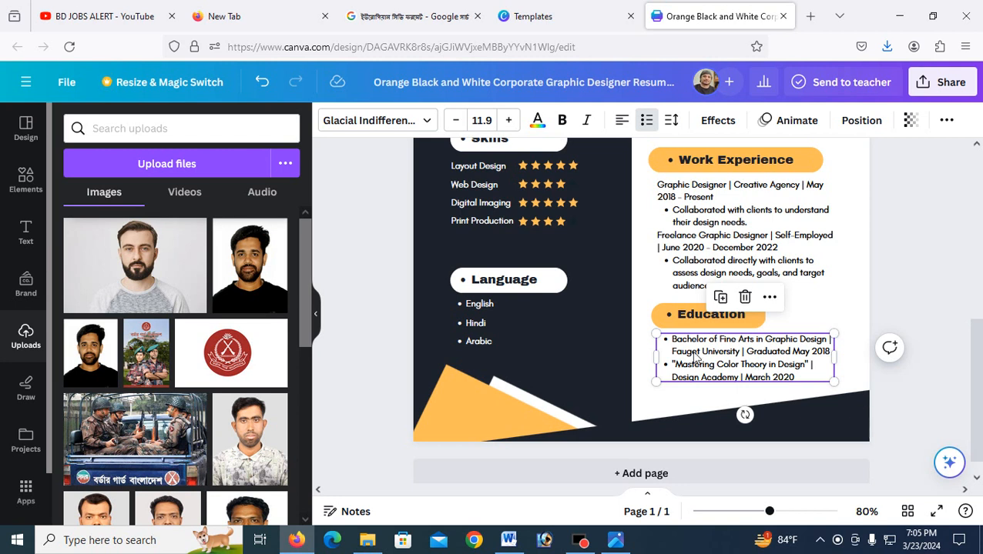
# Step: Select the Education details text, then the Education heading, on the resume
pyautogui.scroll(5, 809, 374)
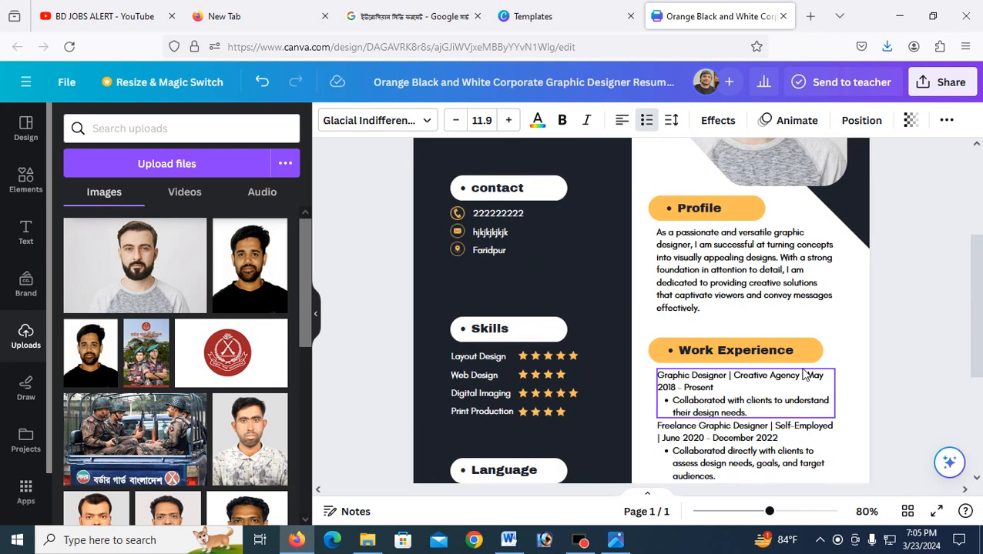
pyautogui.scroll(-5, 621, 295)
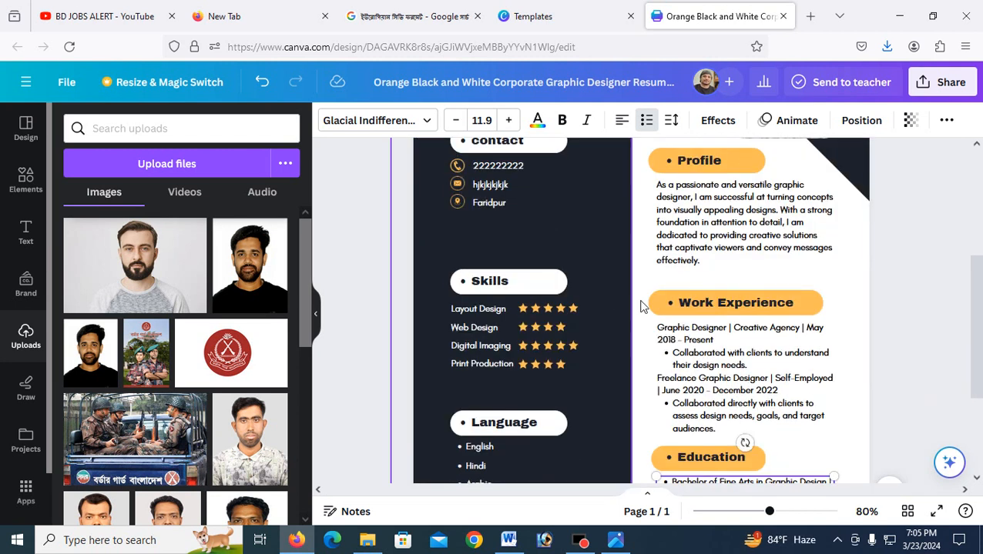
pyautogui.click(673, 319)
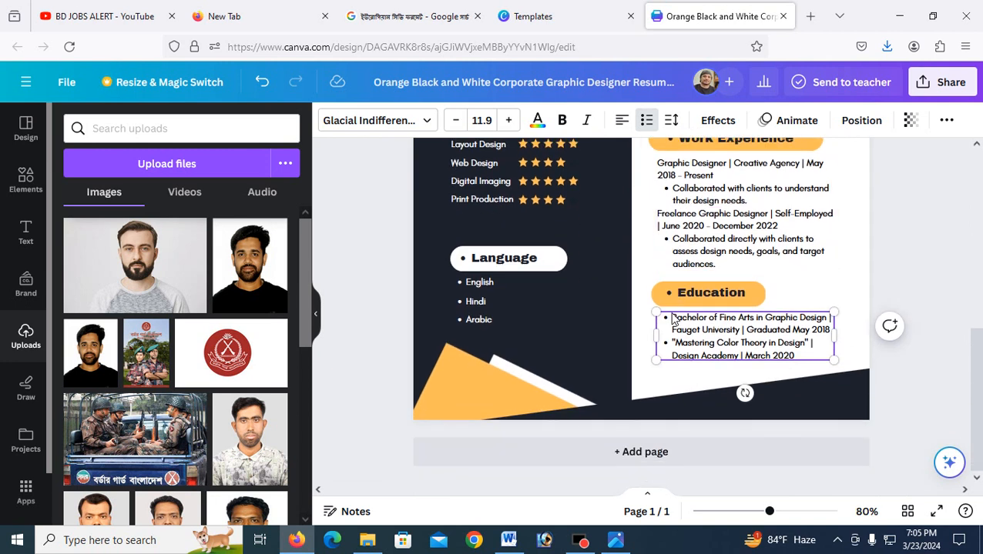
pyautogui.click(710, 292)
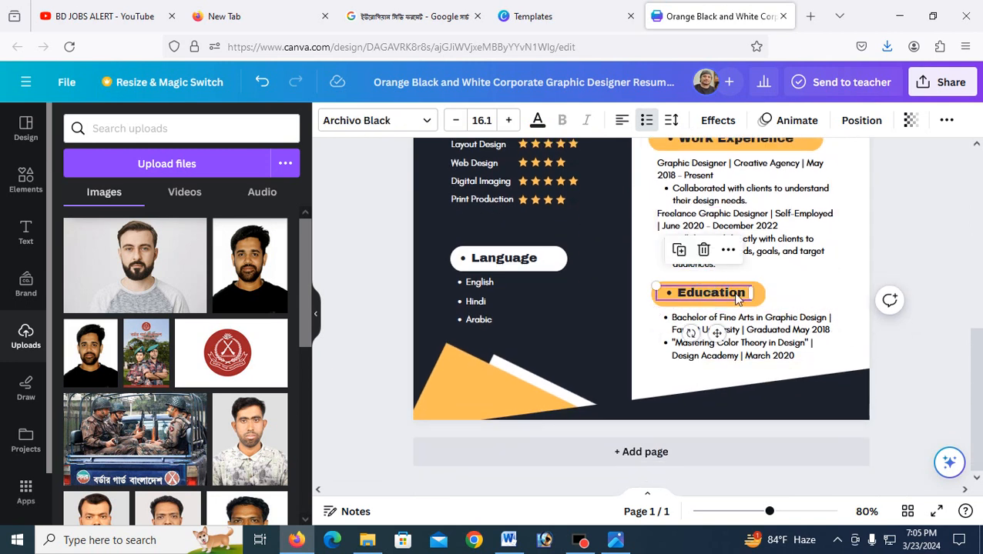
# Step: Nudge the orange Education pill up, then shrink the education details and move them up
pyautogui.click(758, 292)
pyautogui.click(797, 293)
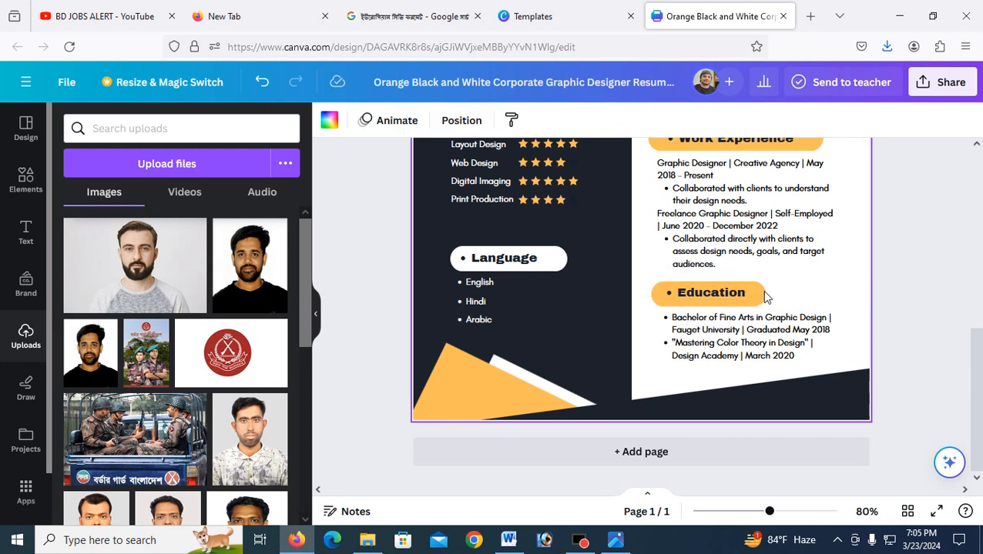
pyautogui.click(762, 292)
pyautogui.moveTo(764, 292); pyautogui.dragTo(746, 285)
pyautogui.click(809, 293)
pyautogui.click(734, 326)
pyautogui.moveTo(838, 315); pyautogui.dragTo(815, 318)
pyautogui.moveTo(748, 326); pyautogui.dragTo(748, 314)
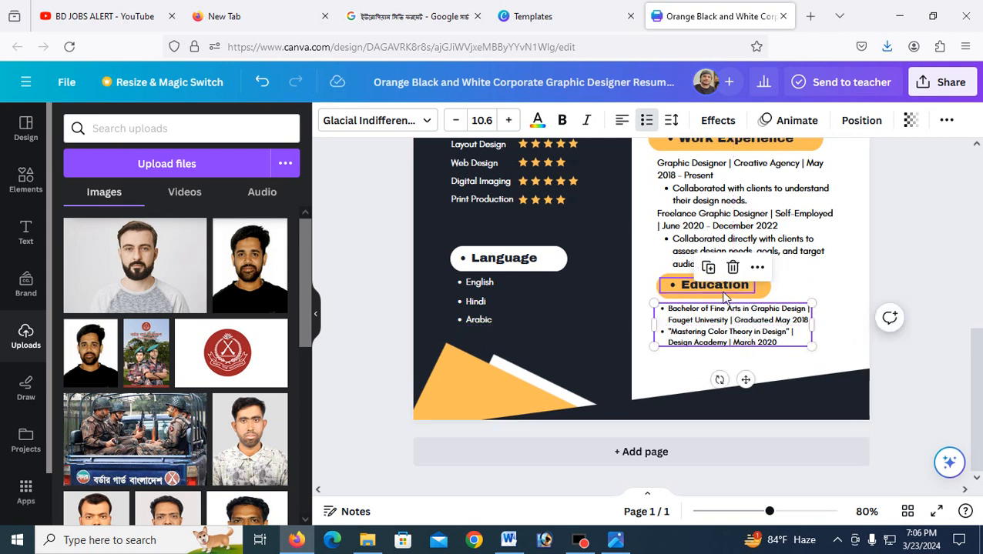
# Step: Place a copy of the orange heading pill below the Education section
pyautogui.click(759, 289)
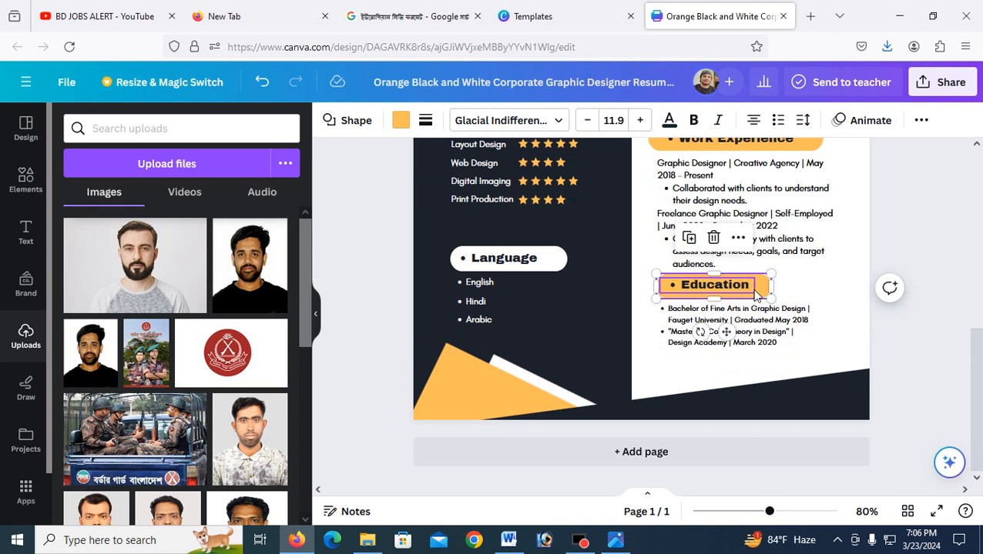
pyautogui.click(758, 292)
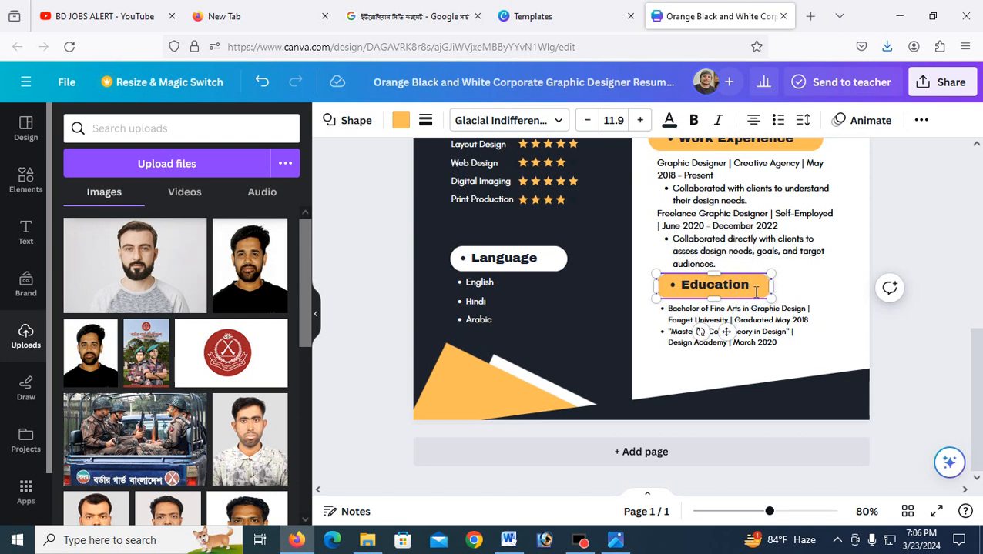
pyautogui.click(798, 283)
pyautogui.click(764, 289)
pyautogui.moveTo(764, 289); pyautogui.dragTo(761, 361)
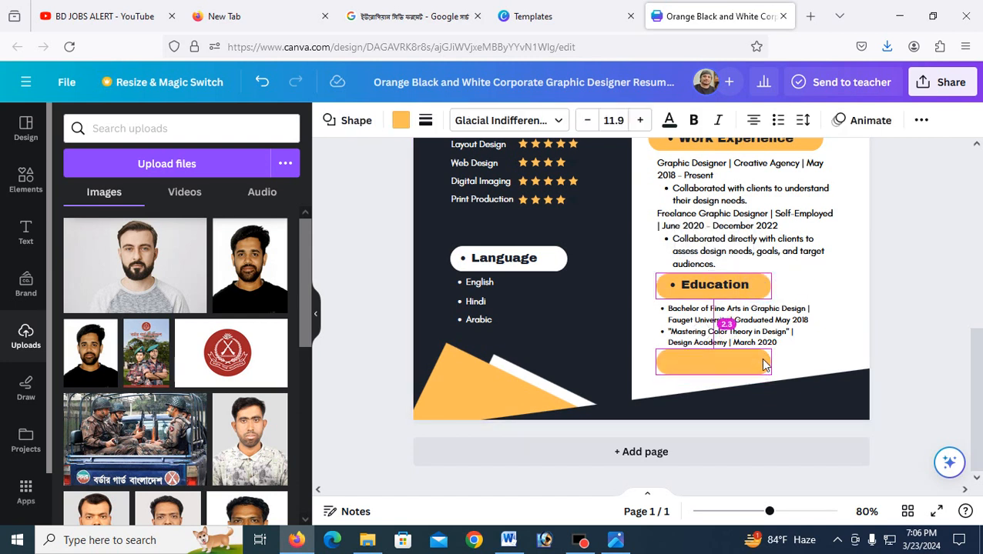
# Step: Duplicate the heading text onto the new pill and change it to 'Others Info.'
pyautogui.click(718, 284)
pyautogui.click(708, 363)
pyautogui.hotkey('ctrl', 'v')
pyautogui.moveTo(701, 296); pyautogui.dragTo(690, 359)
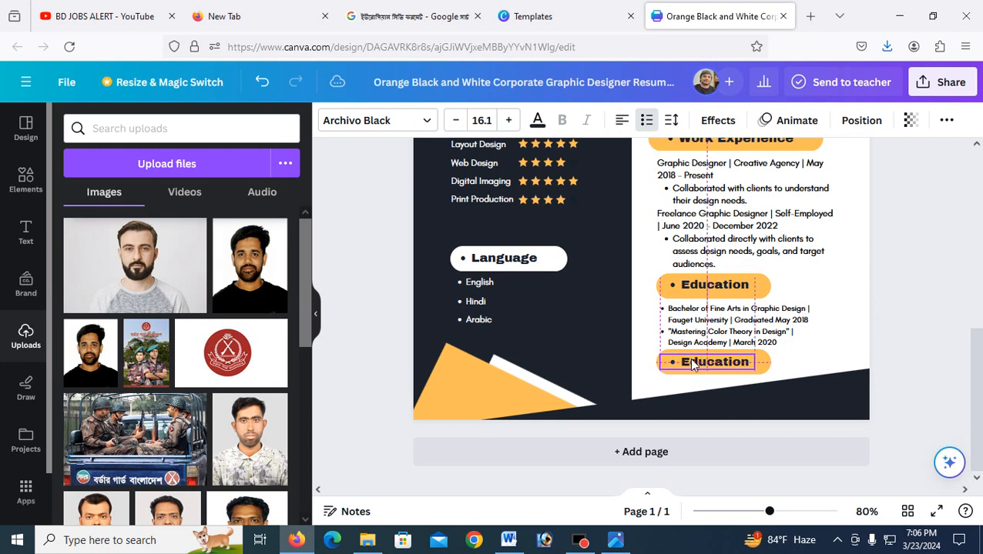
pyautogui.doubleClick(697, 363)
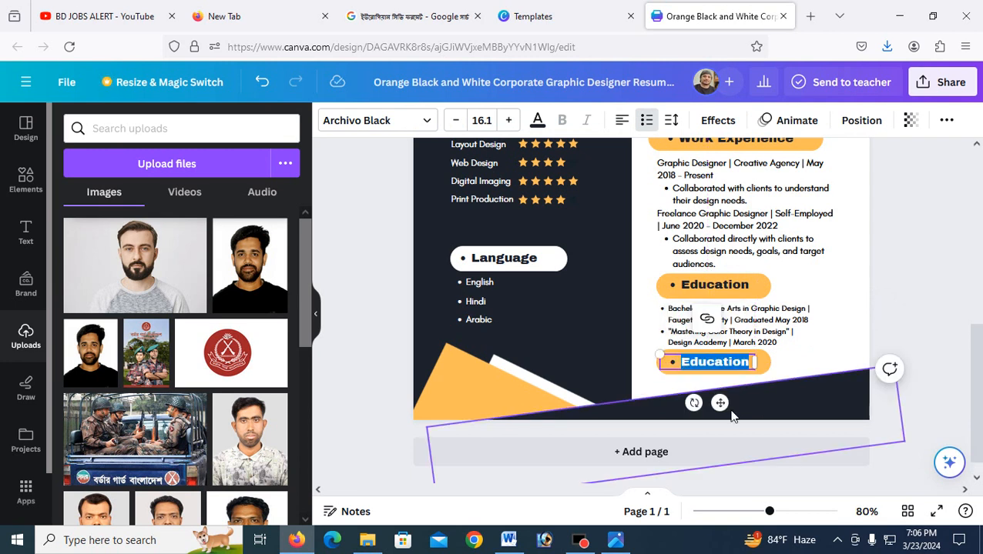
pyautogui.write('Others In')
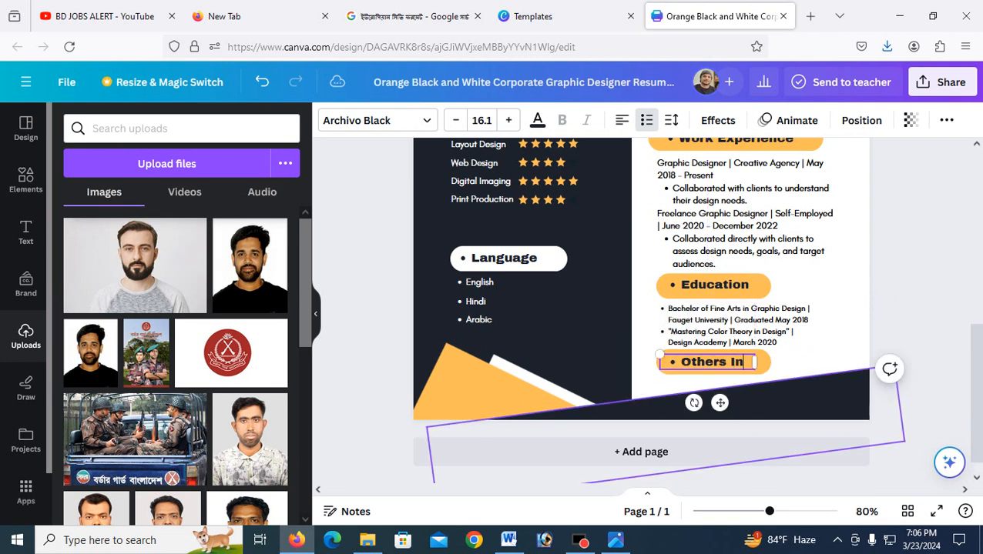
pyautogui.write('fo')
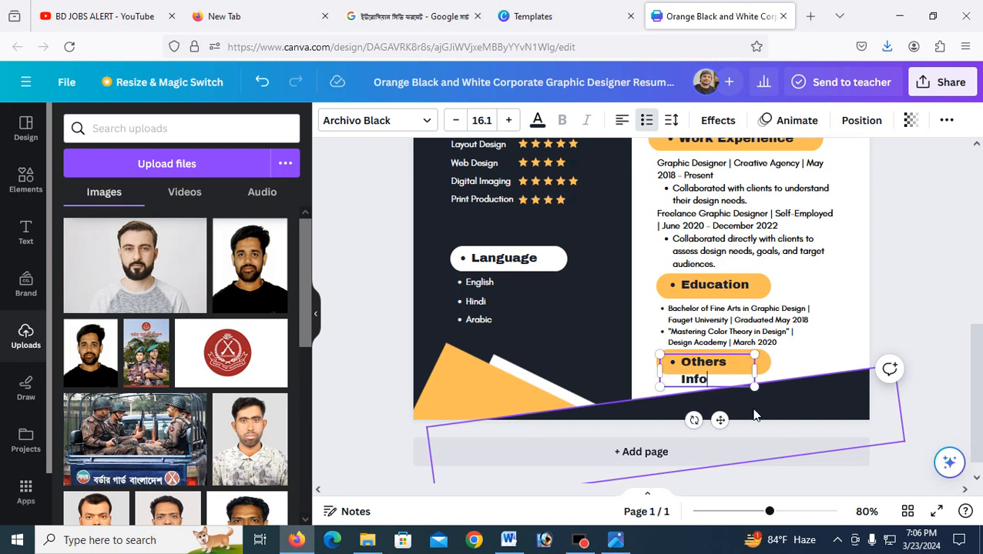
pyautogui.moveTo(755, 370); pyautogui.dragTo(765, 368)
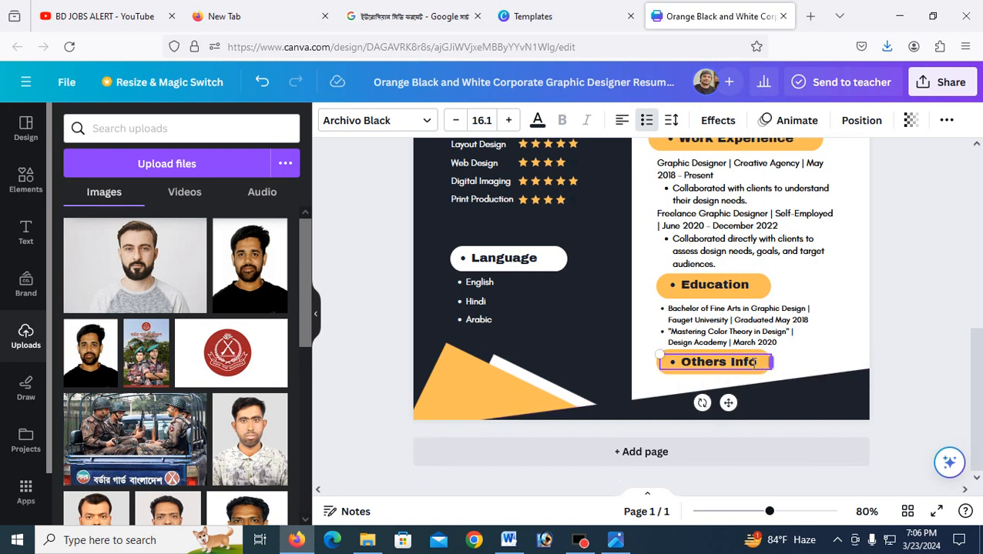
pyautogui.write('.')
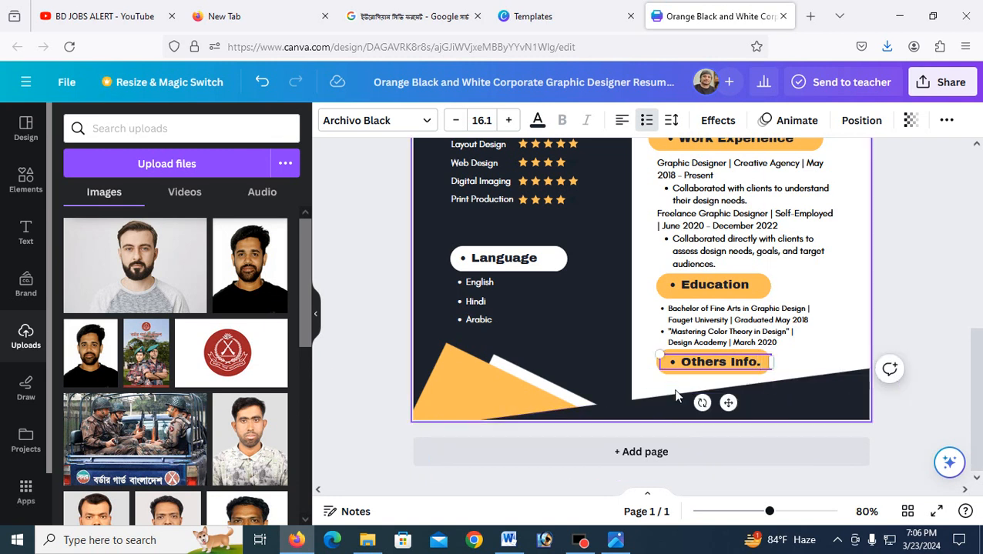
pyautogui.click(721, 393)
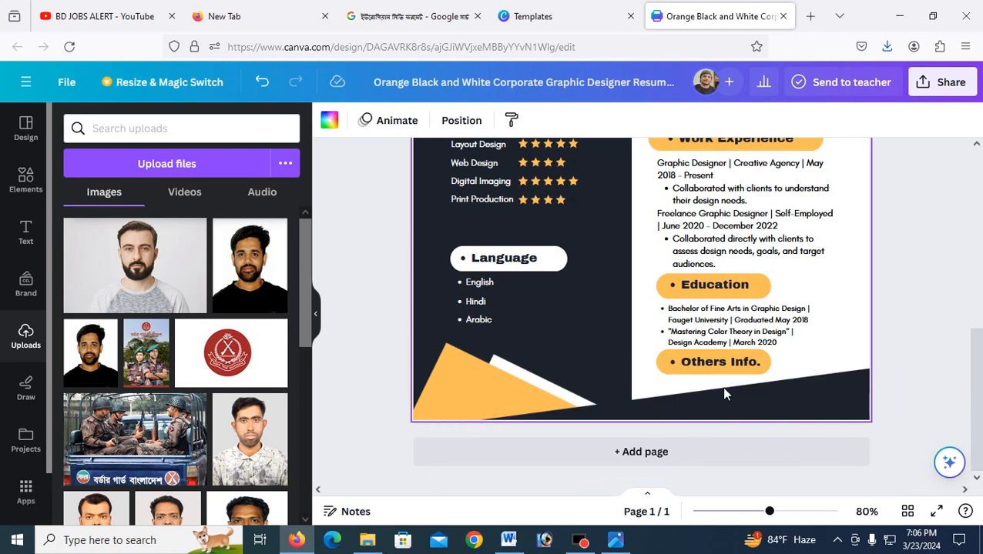
pyautogui.scroll(5, 742, 382)
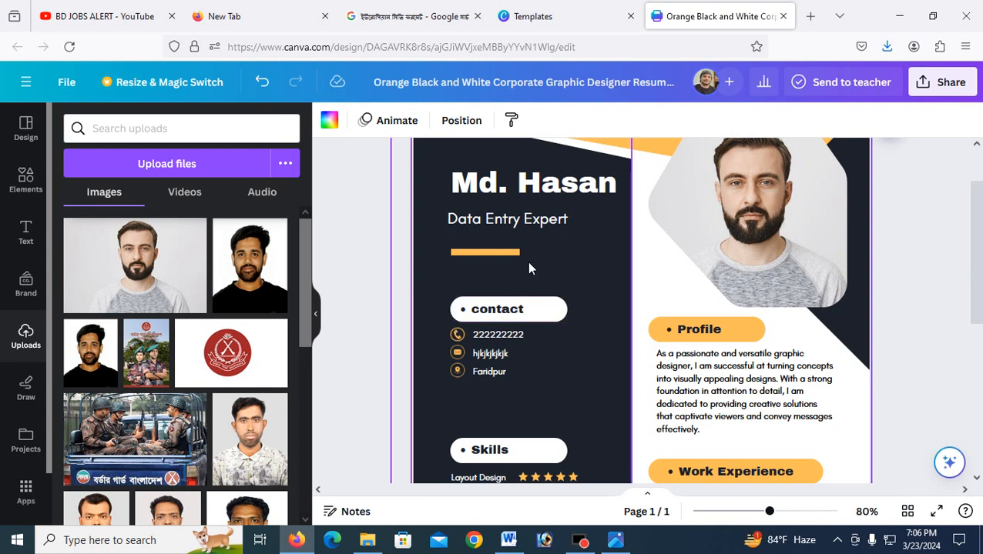
pyautogui.scroll(-3, 527, 266)
pyautogui.scroll(3, 516, 231)
pyautogui.scroll(-1, 612, 305)
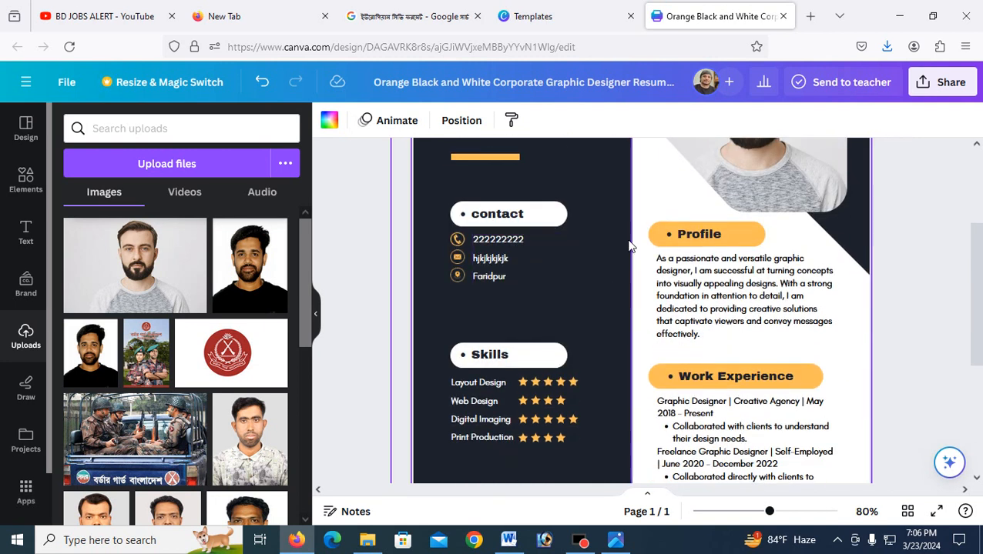
pyautogui.scroll(-1, 645, 336)
pyautogui.scroll(-1, 644, 336)
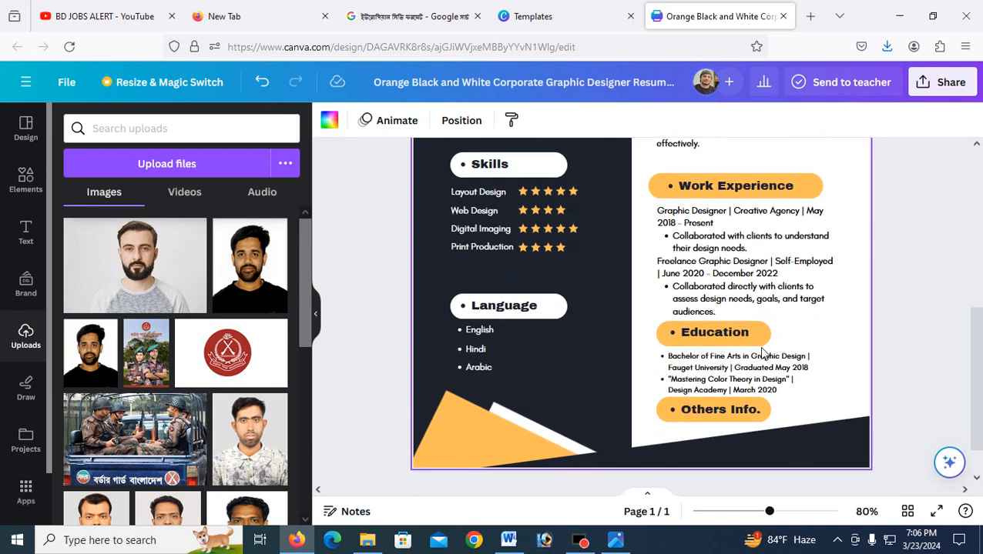
pyautogui.scroll(4, 762, 352)
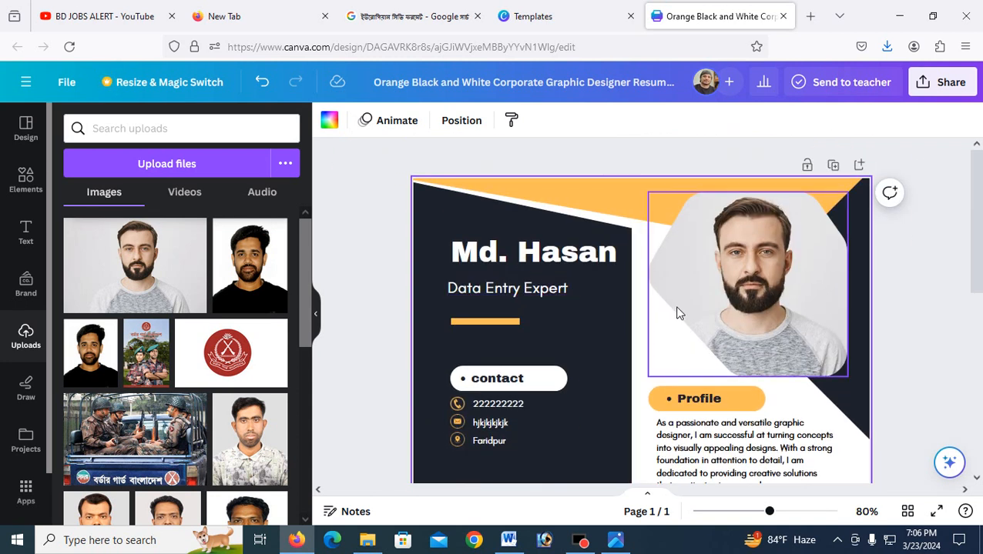
pyautogui.scroll(-1, 672, 313)
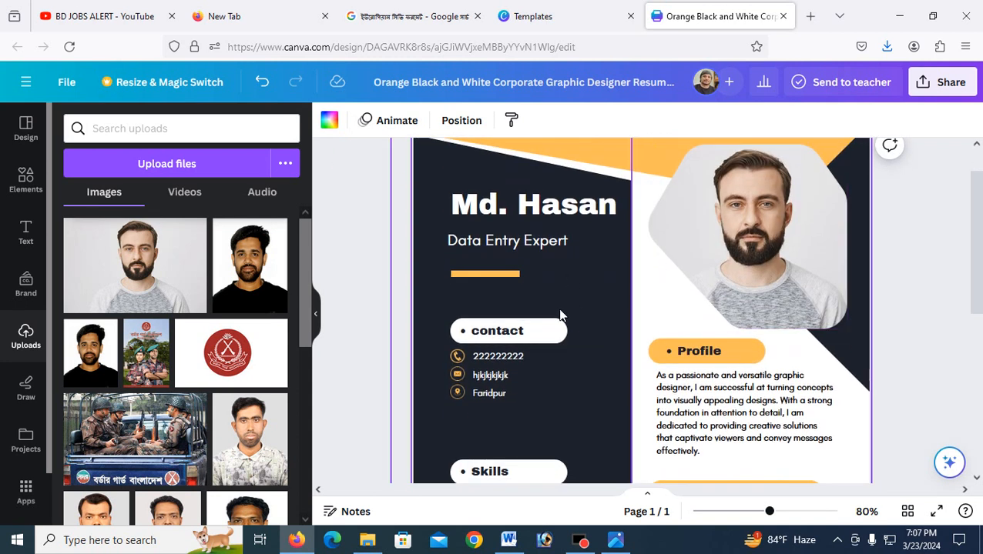
pyautogui.scroll(1, 579, 319)
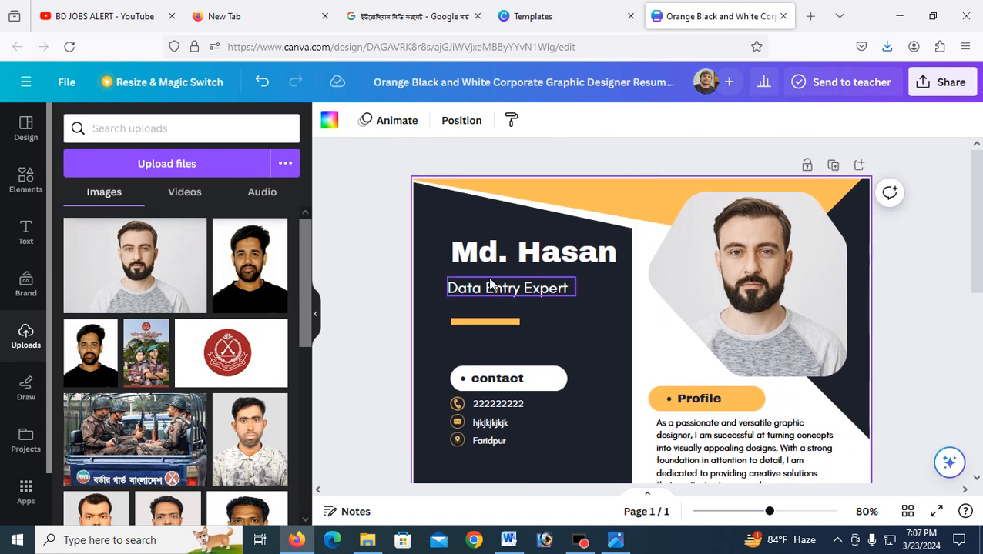
pyautogui.doubleClick(612, 349)
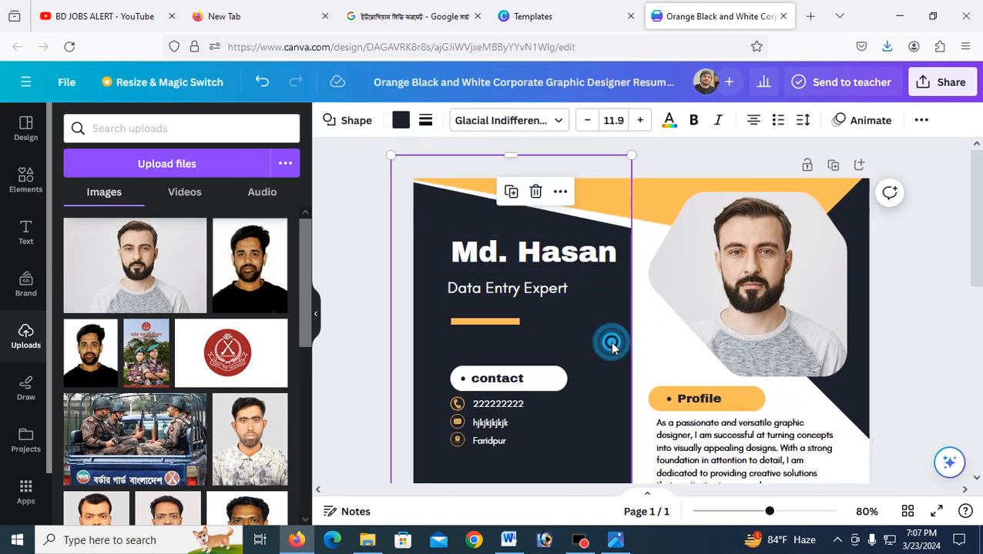
# Step: Start a custom sidebar colour, trying light blue, pink and yellow-green hues
pyautogui.click(400, 121)
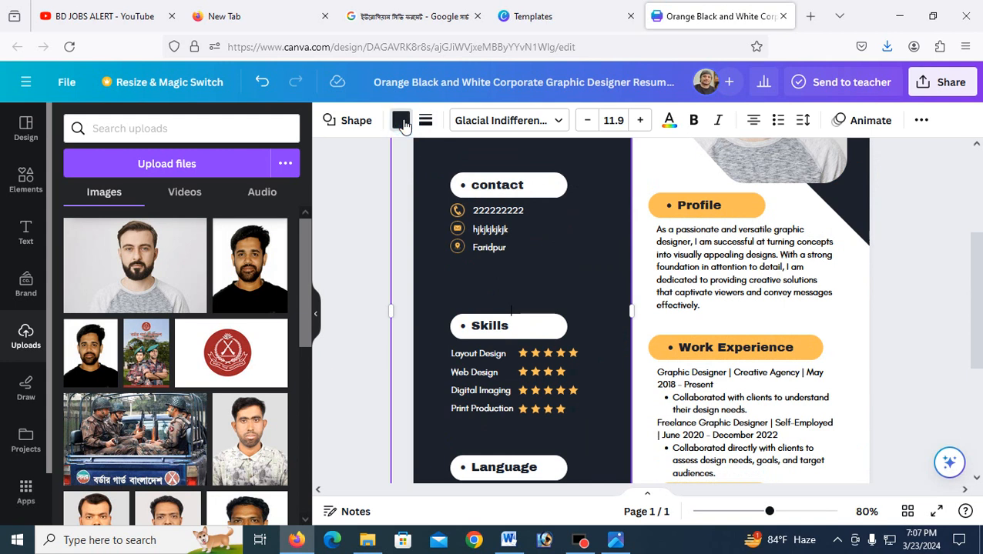
pyautogui.click(79, 210)
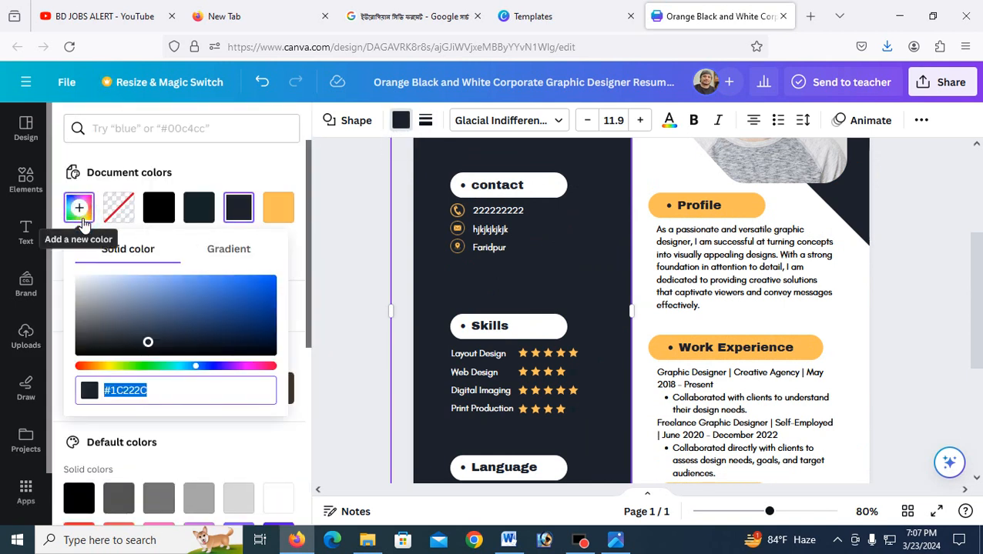
pyautogui.click(184, 368)
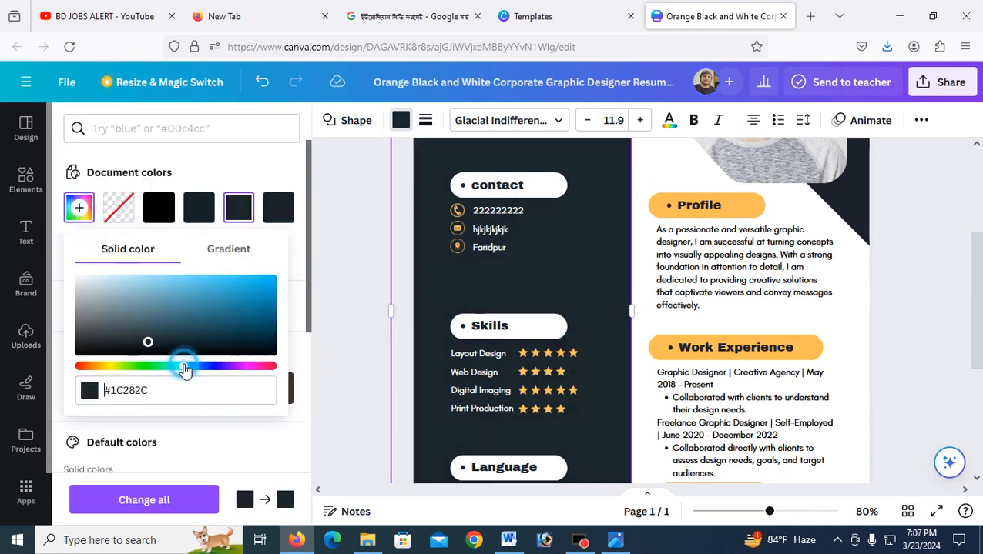
pyautogui.click(205, 279)
pyautogui.click(240, 366)
pyautogui.click(120, 367)
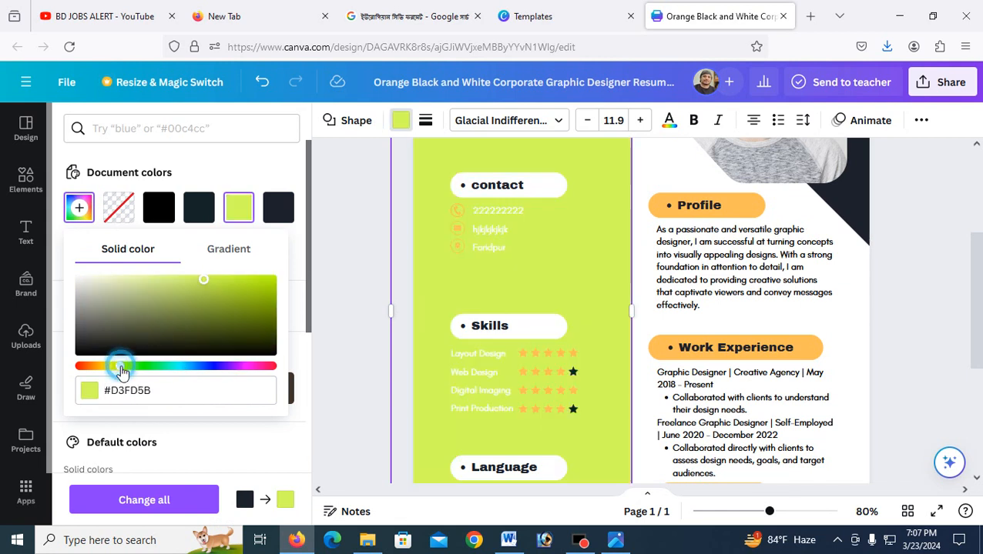
pyautogui.click(157, 284)
# Step: Settle the sidebar colour on deep teal #075F7B and review the page
pyautogui.click(111, 310)
pyautogui.click(161, 327)
pyautogui.click(232, 337)
pyautogui.click(184, 366)
pyautogui.click(209, 331)
pyautogui.click(236, 316)
pyautogui.click(267, 297)
pyautogui.click(264, 317)
pyautogui.click(343, 325)
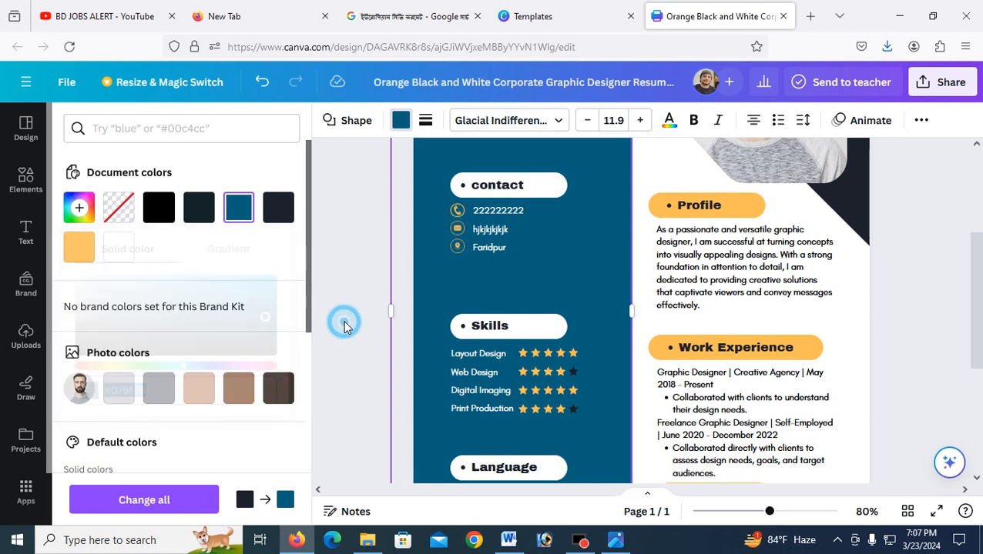
pyautogui.scroll(-3, 373, 354)
pyautogui.scroll(2, 570, 382)
pyautogui.scroll(-1, 636, 373)
pyautogui.scroll(-2, 654, 323)
pyautogui.scroll(5, 643, 285)
pyautogui.scroll(1, 654, 281)
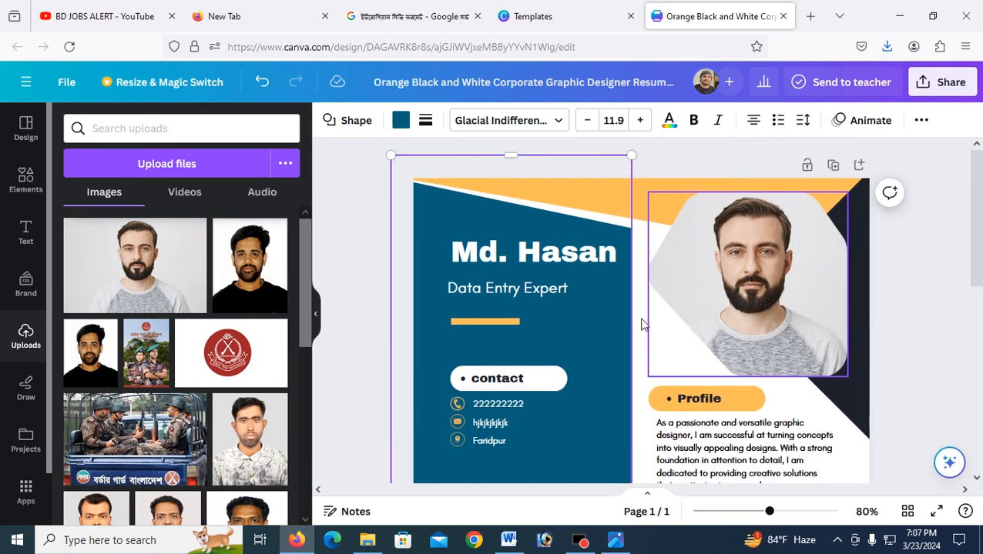
# Step: Download the resume from Share > Download as a JPG at quality 100
pyautogui.scroll(-5, 662, 293)
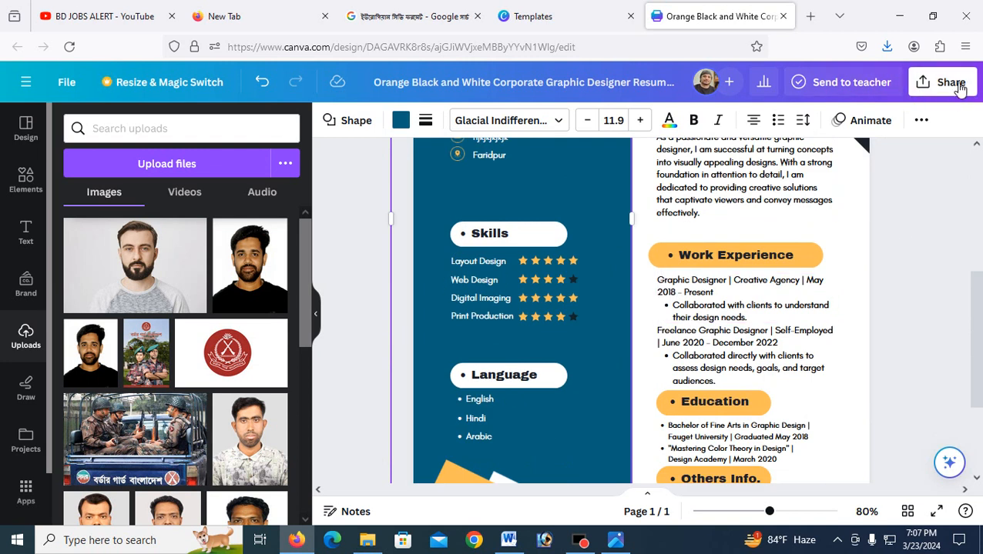
pyautogui.click(955, 87)
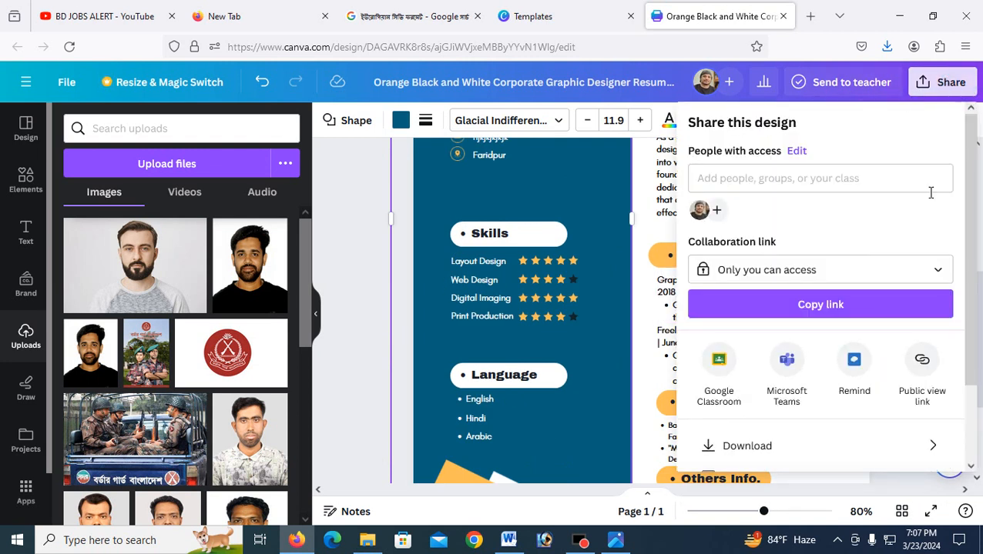
pyautogui.click(741, 449)
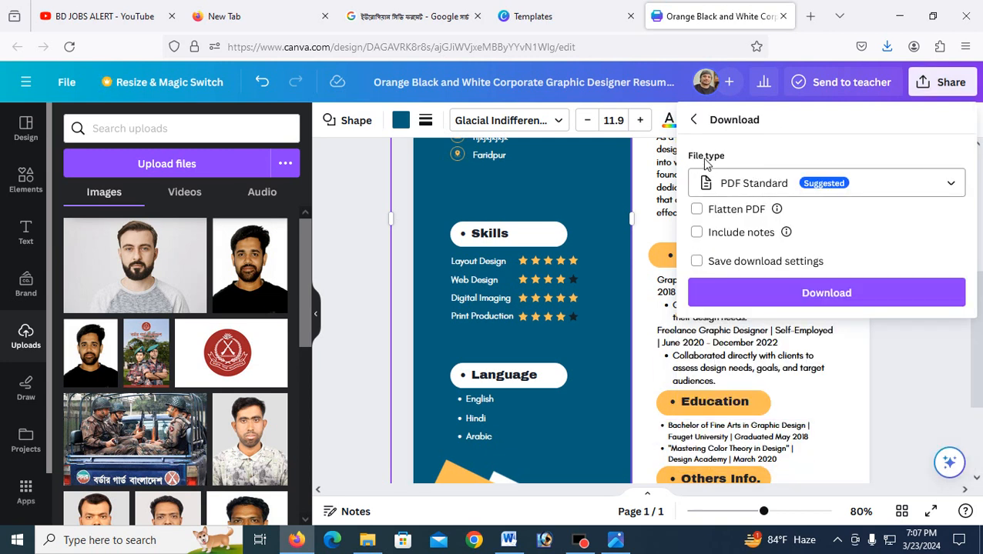
pyautogui.click(737, 189)
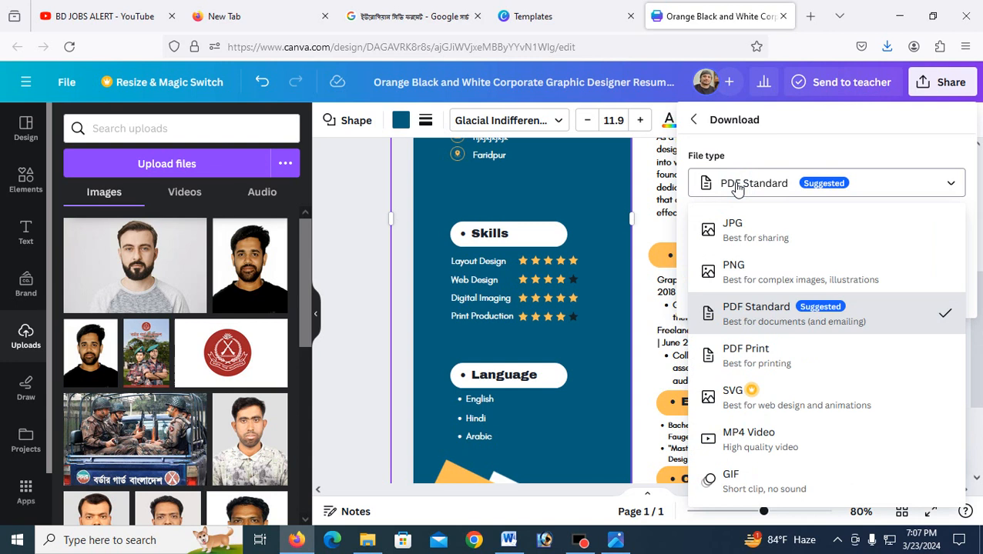
pyautogui.click(741, 242)
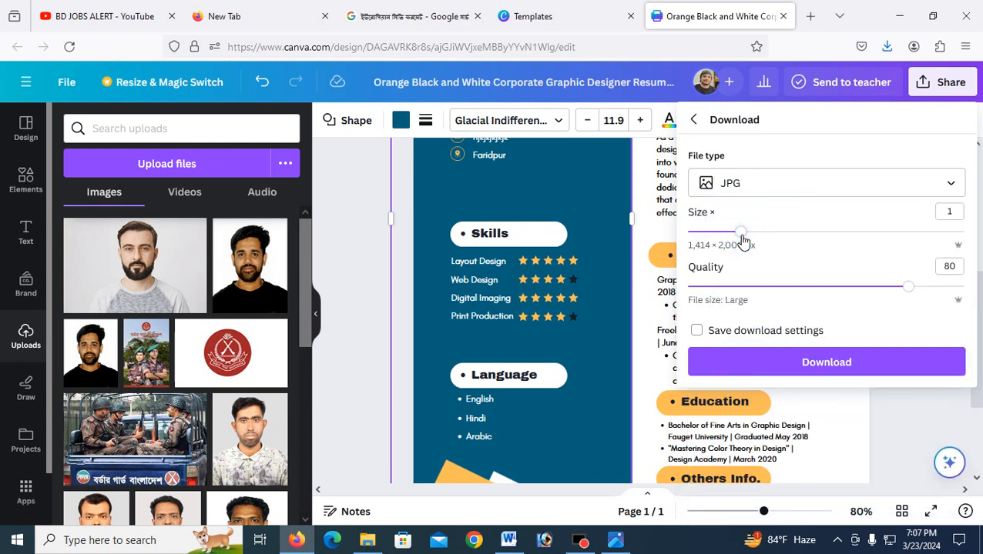
pyautogui.moveTo(910, 297); pyautogui.dragTo(971, 298)
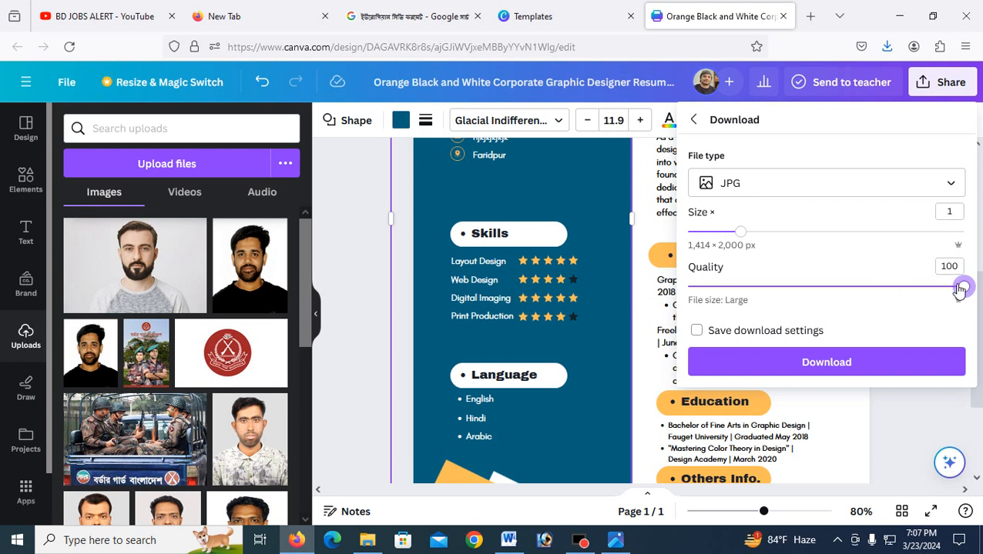
pyautogui.click(806, 365)
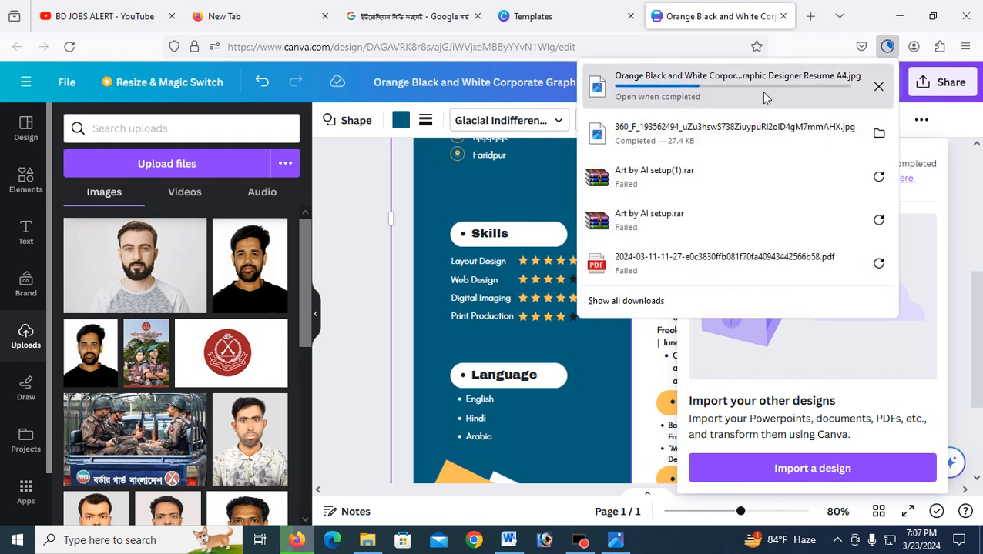
# Step: Show the finished resume JPG download in its Downloads folder
pyautogui.rightClick(677, 99)
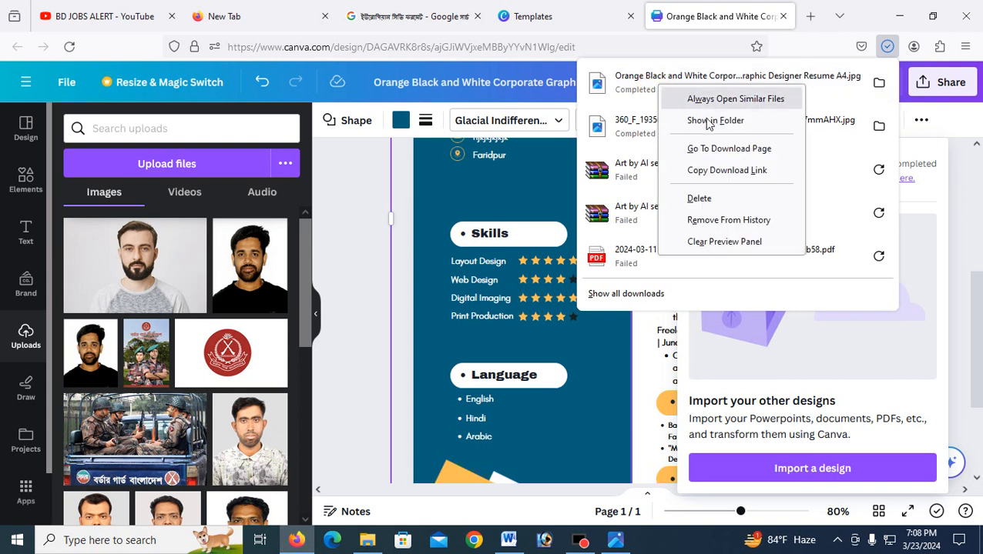
pyautogui.click(702, 120)
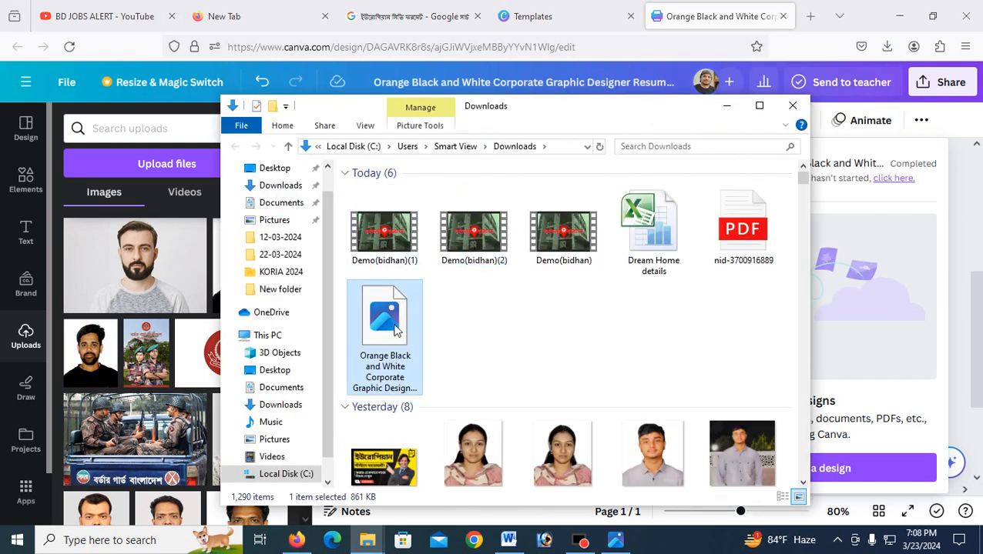
# Step: View the resume JPG maximized in Photos, zooming and panning, then return to Canva's template page
pyautogui.doubleClick(397, 329)
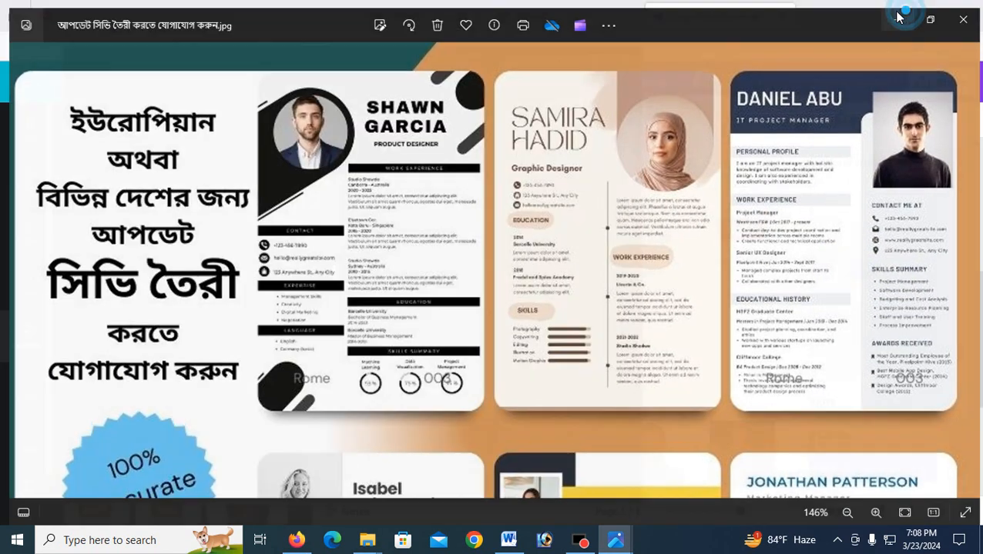
pyautogui.click(900, 12)
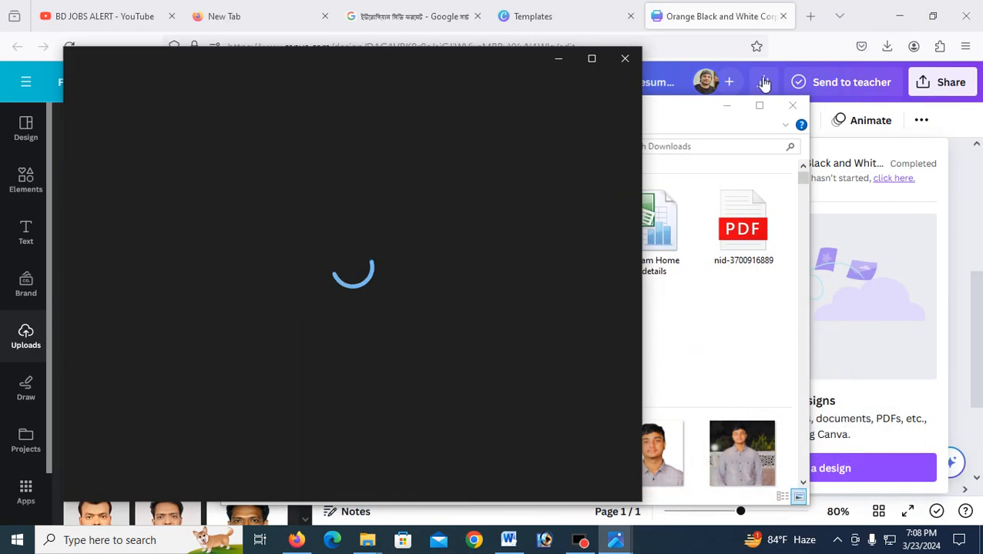
pyautogui.click(592, 65)
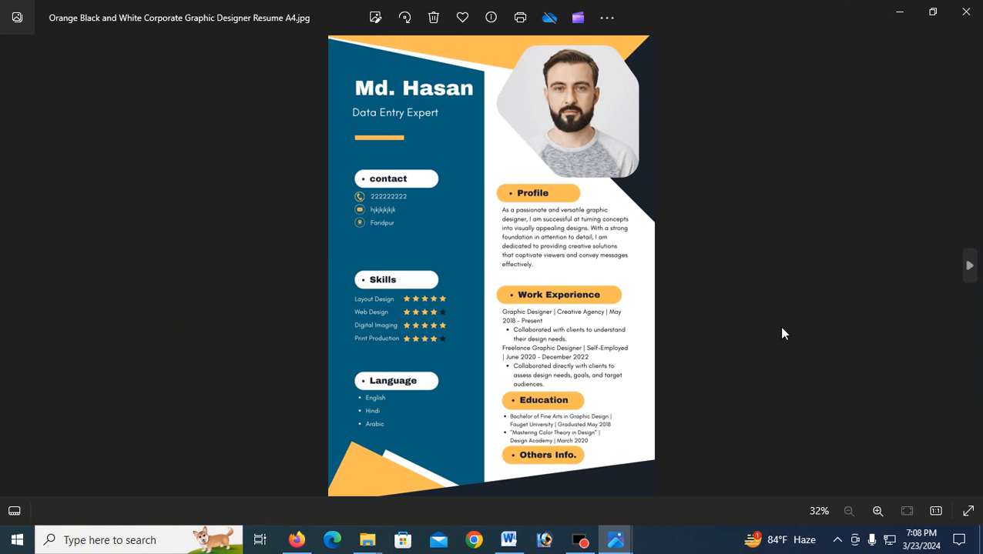
pyautogui.scroll(1, 527, 220)
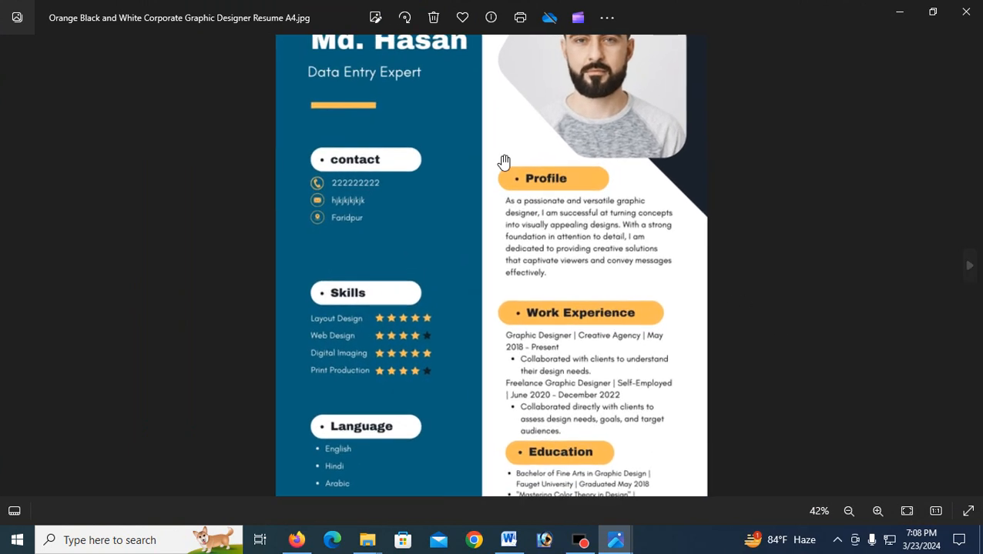
pyautogui.scroll(-2, 558, 275)
pyautogui.moveTo(565, 325); pyautogui.dragTo(562, 357)
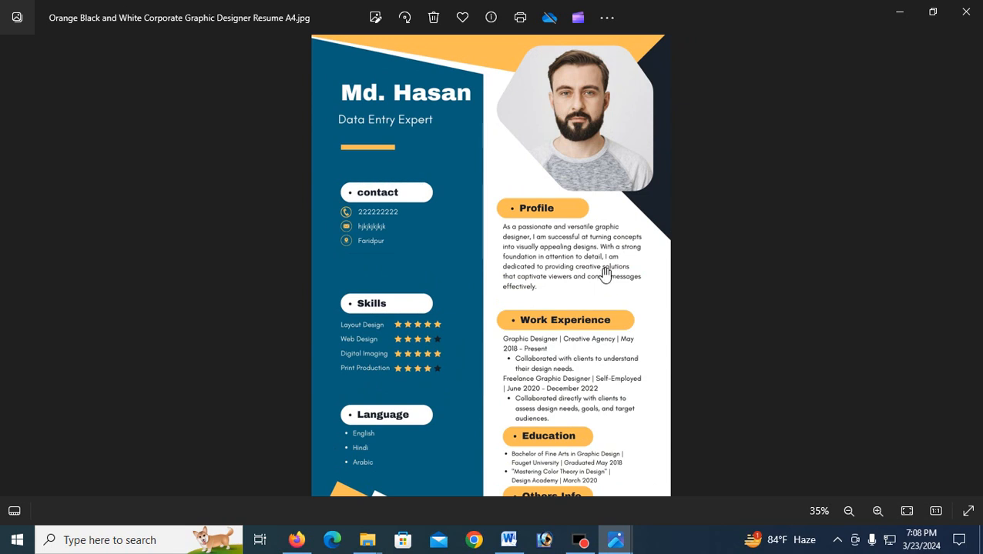
pyautogui.click(901, 9)
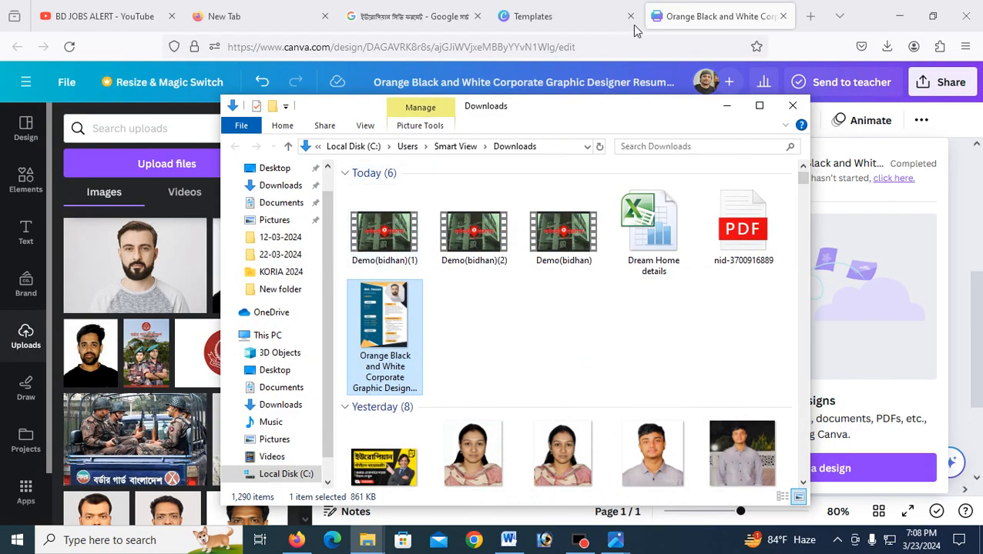
pyautogui.click(573, 17)
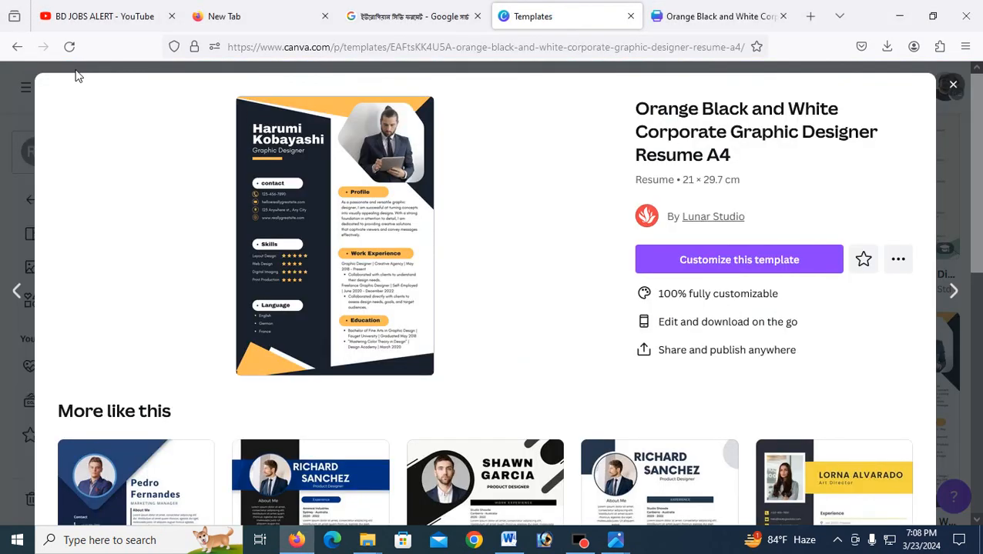
# Step: Browse resume templates and customize the Blue and Gray Elegant Digital Marketing Resume
pyautogui.click(17, 48)
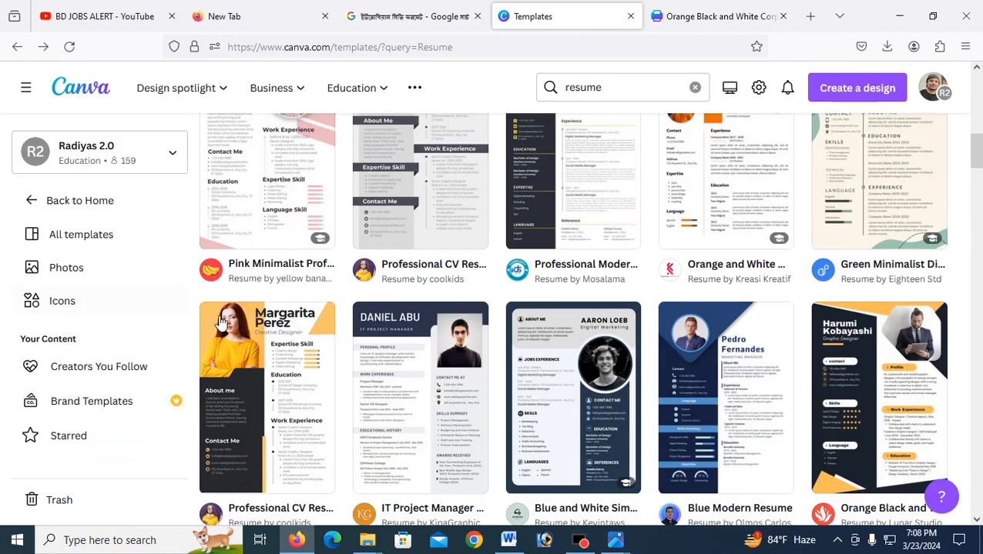
pyautogui.scroll(-6, 531, 342)
pyautogui.scroll(-10, 466, 396)
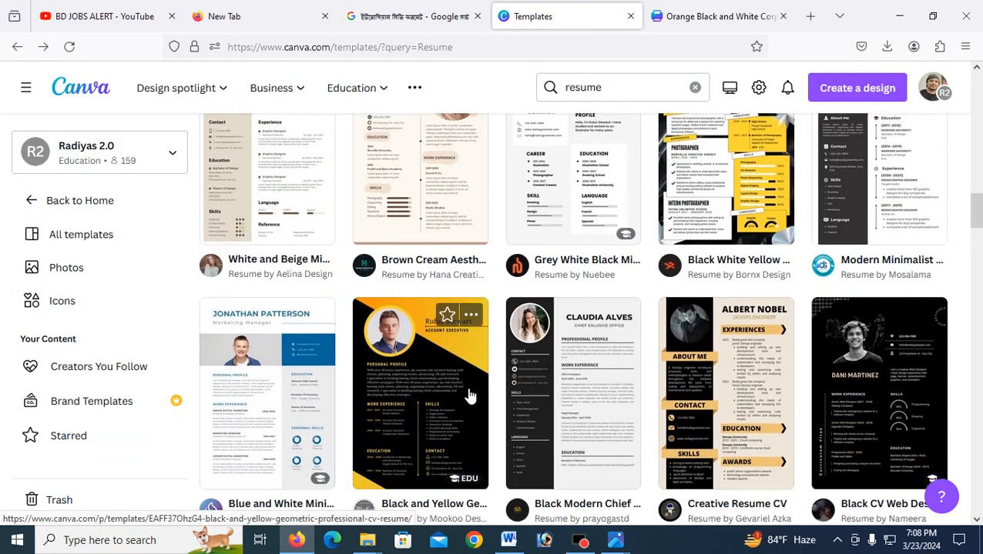
pyautogui.scroll(-10, 472, 394)
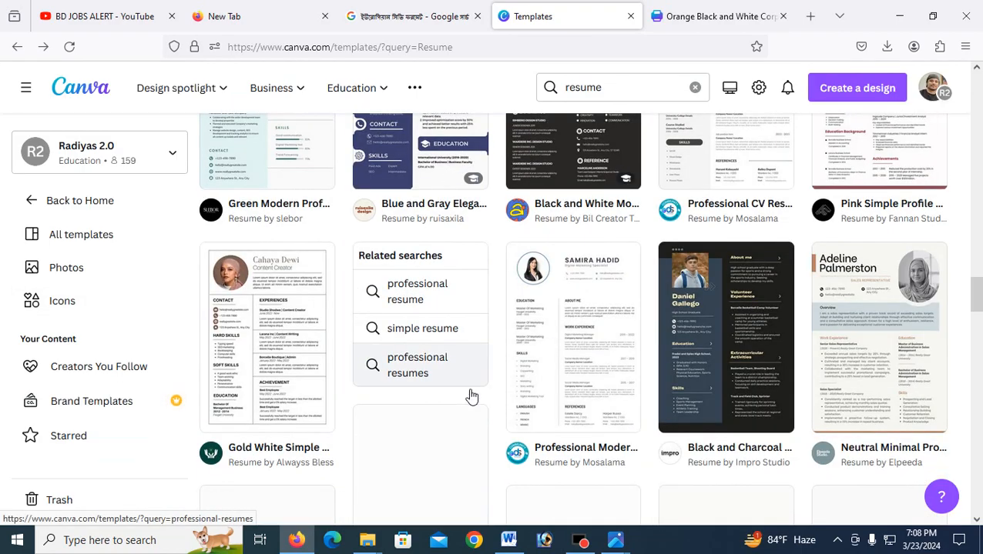
pyautogui.scroll(-5, 474, 384)
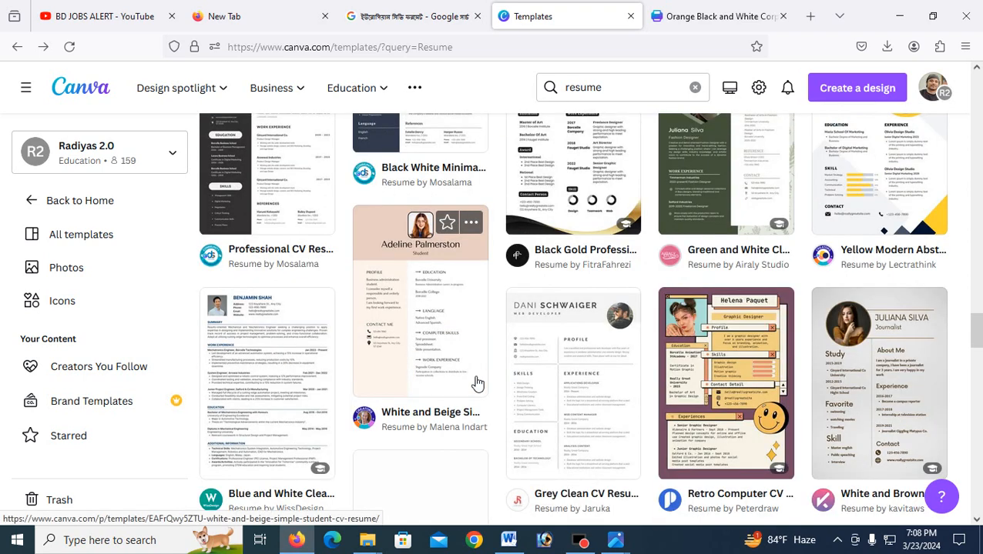
pyautogui.scroll(10, 486, 382)
pyautogui.scroll(5, 625, 356)
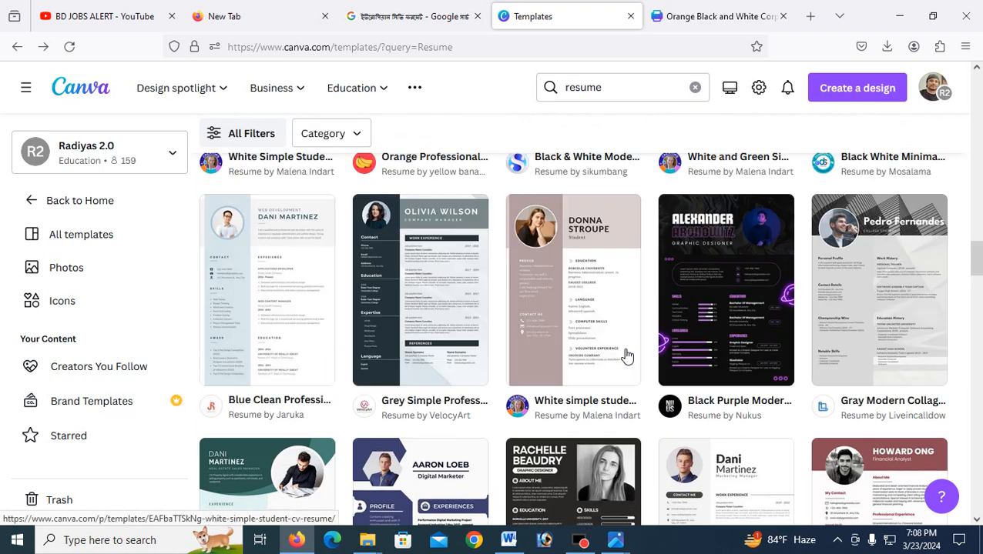
pyautogui.scroll(2, 625, 356)
pyautogui.scroll(-3, 408, 433)
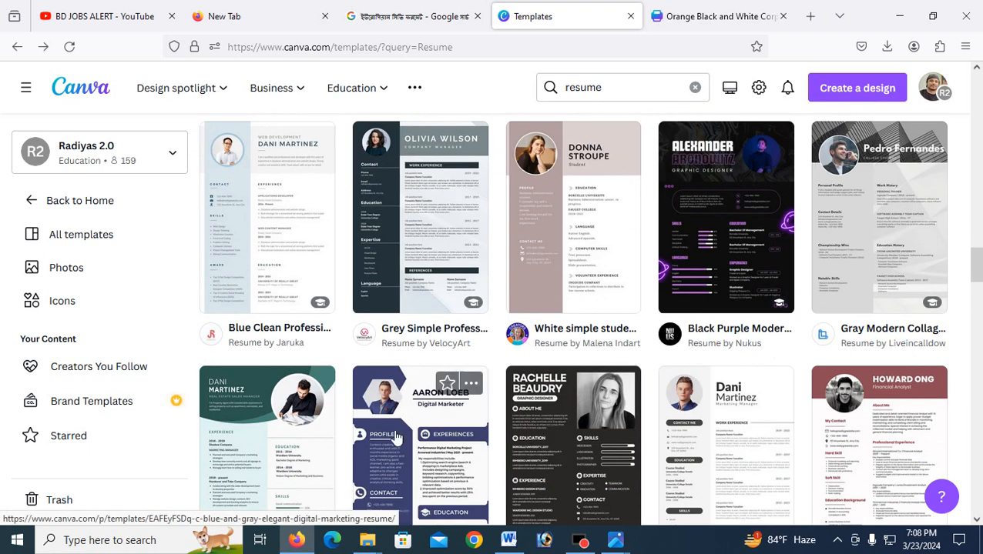
pyautogui.click(397, 437)
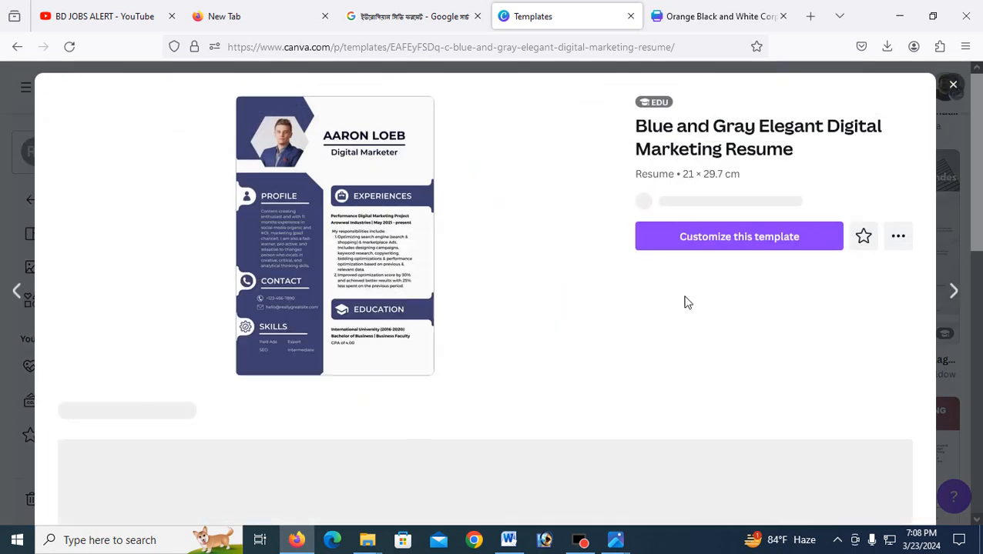
pyautogui.click(775, 244)
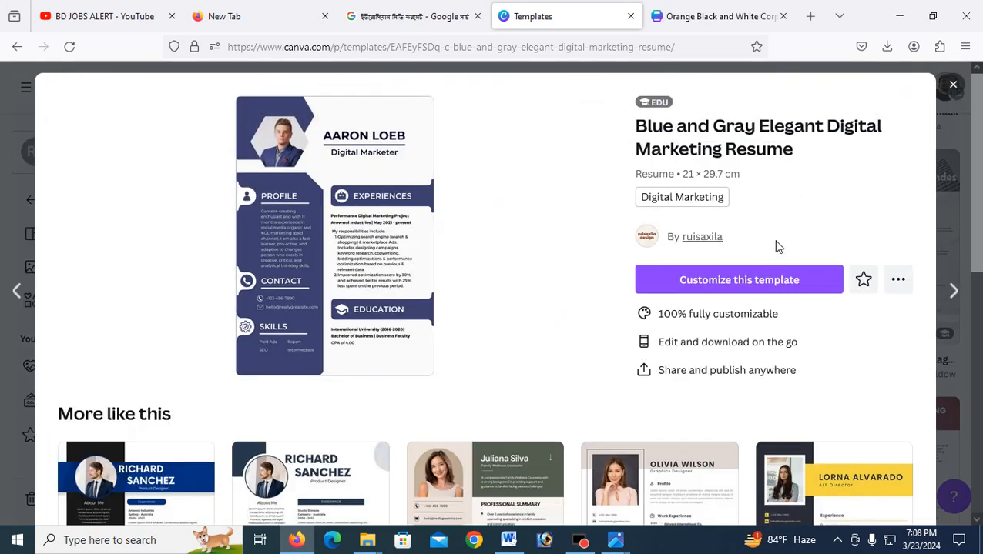
pyautogui.click(741, 282)
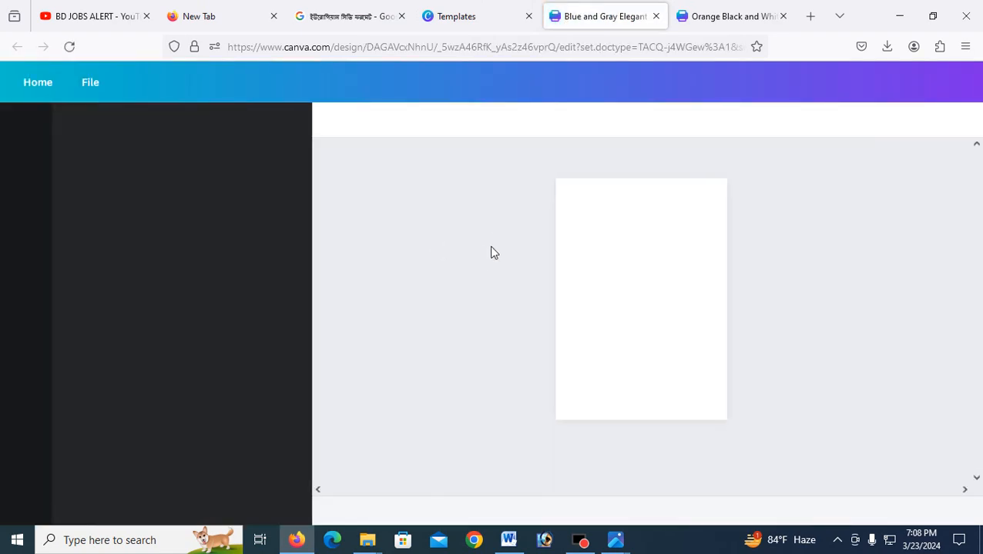
# Step: Zoom the canvas and apply the Daniel Gallego Black And White Modern Professional CV Resume template
pyautogui.moveTo(803, 516); pyautogui.dragTo(814, 515)
pyautogui.moveTo(819, 514); pyautogui.dragTo(820, 514)
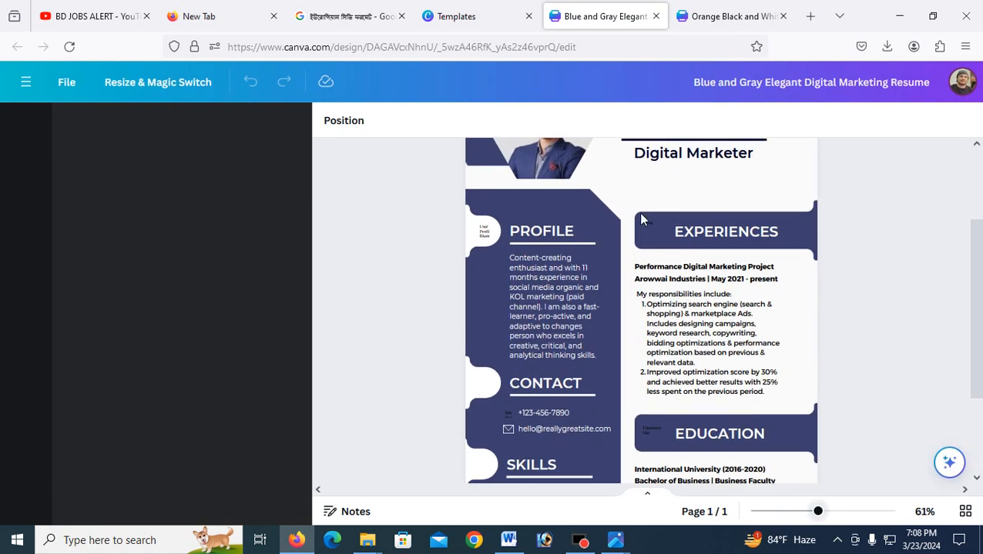
pyautogui.scroll(3, 527, 182)
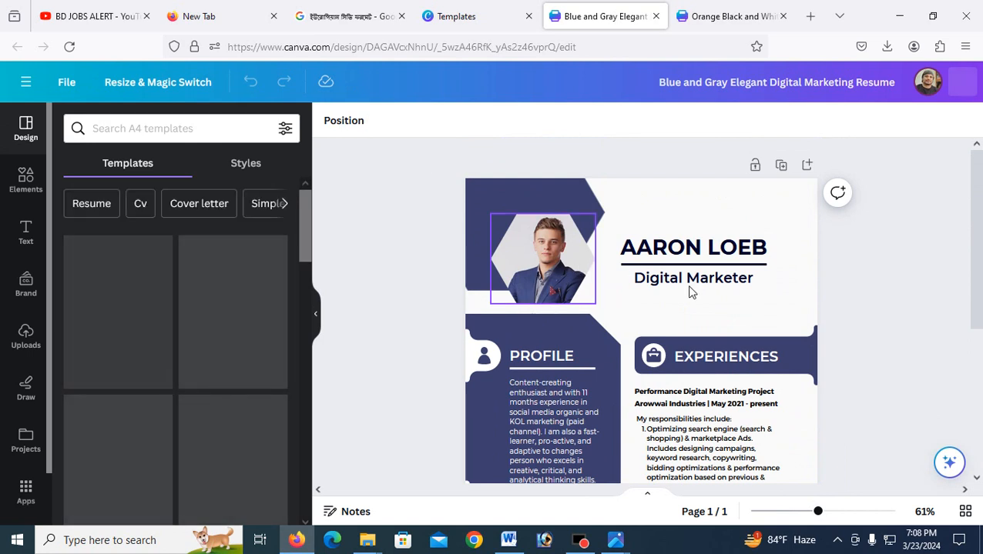
pyautogui.scroll(-5, 697, 339)
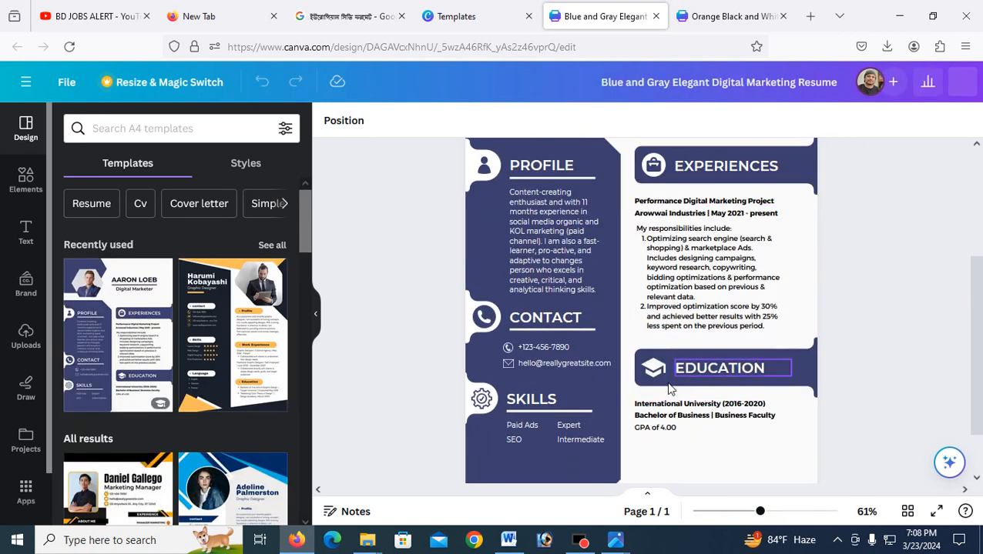
pyautogui.scroll(-3, 139, 411)
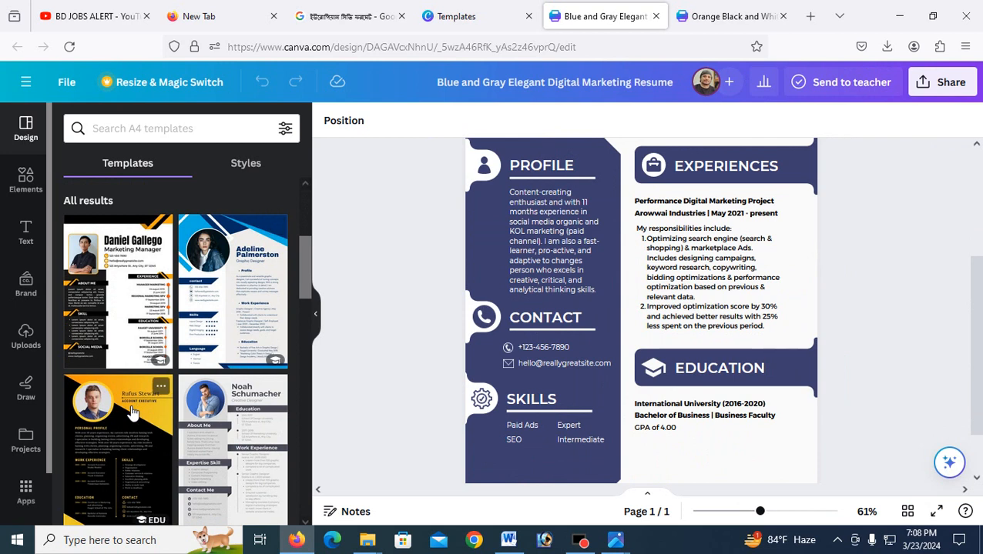
pyautogui.click(139, 322)
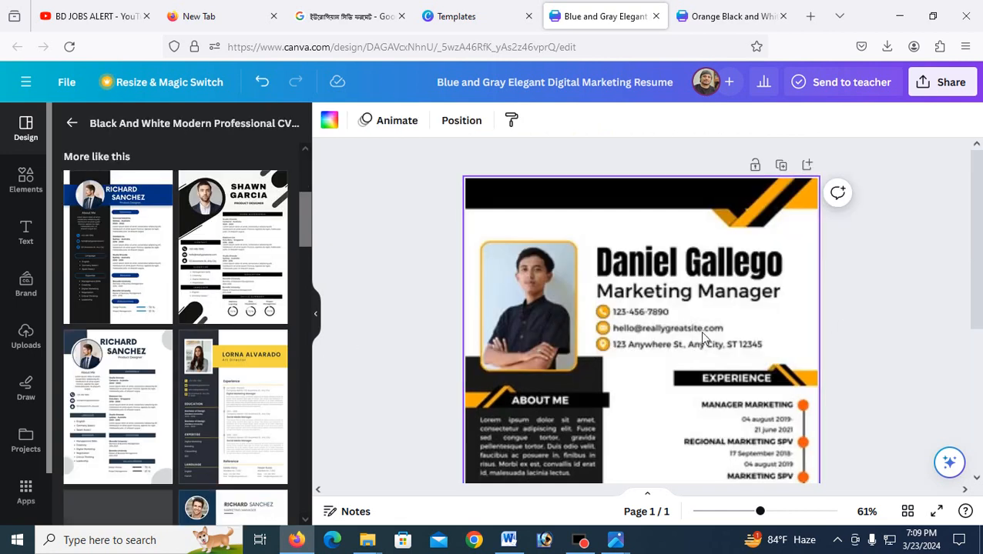
pyautogui.scroll(-3, 693, 328)
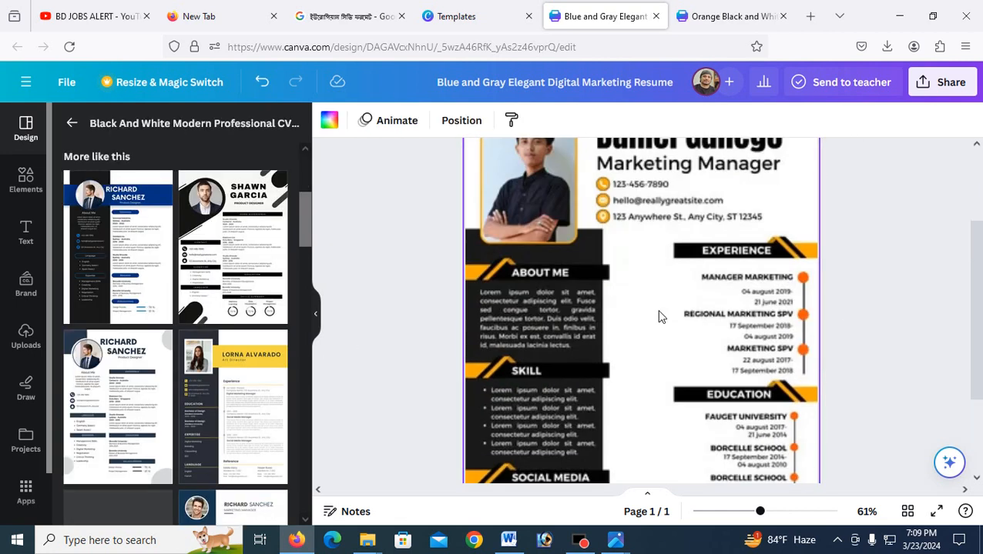
pyautogui.scroll(-2, 592, 301)
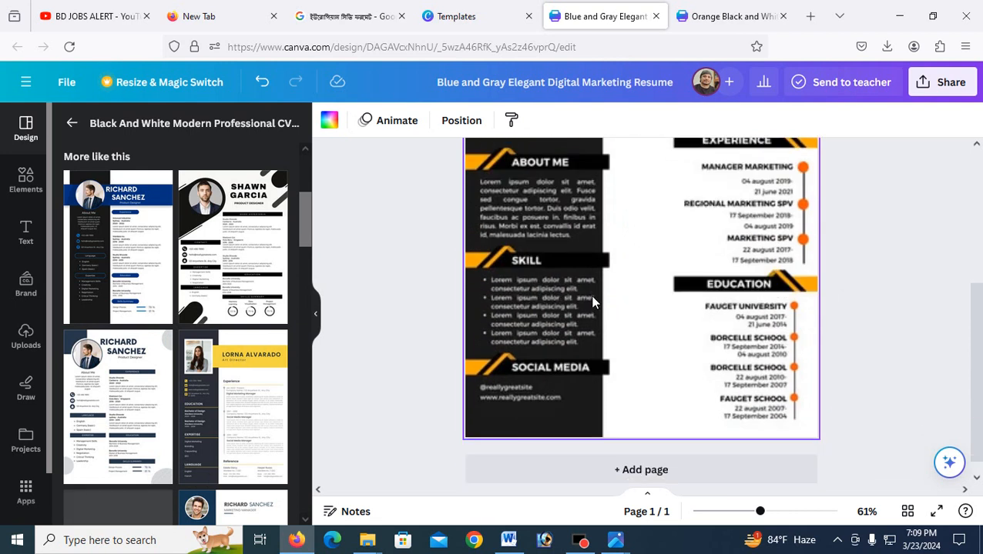
pyautogui.scroll(2, 678, 314)
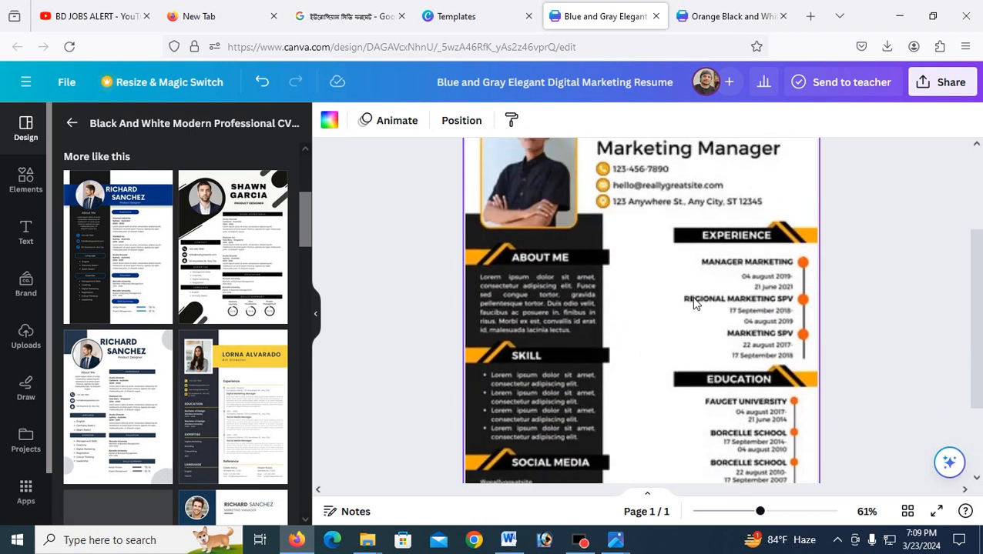
pyautogui.scroll(2, 690, 300)
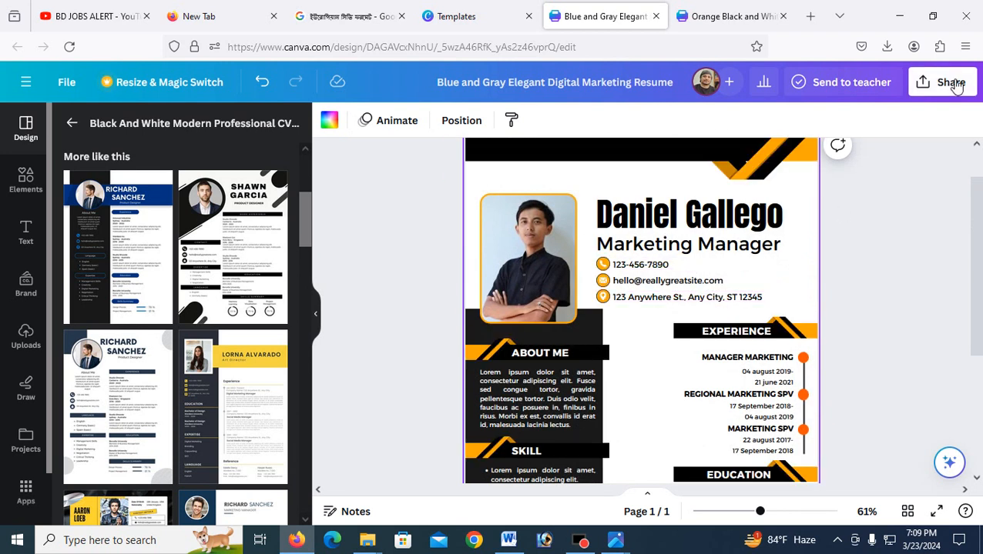
pyautogui.click(341, 21)
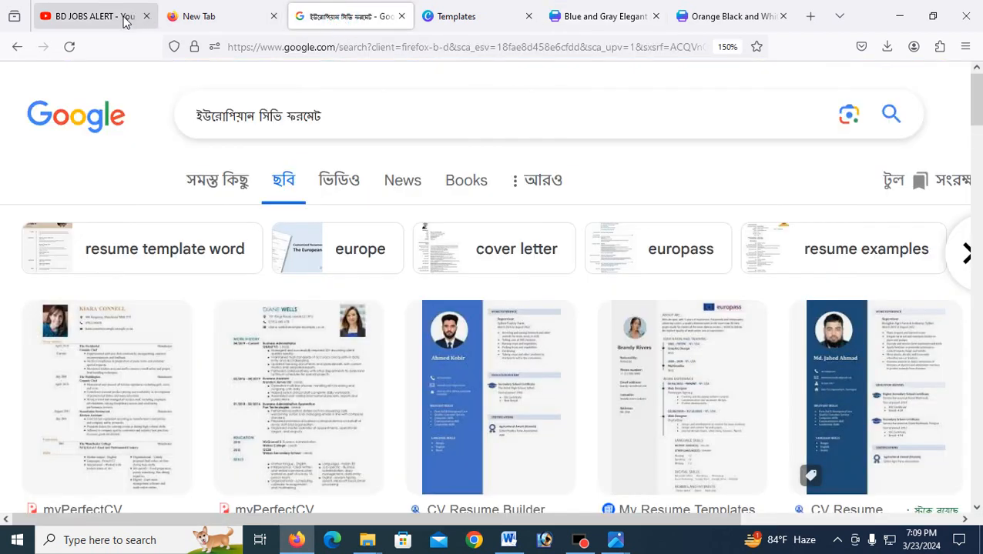
# Step: Close Canva's template preview, scroll the resume results, then go to the BD JOBS ALERT YouTube tab
pyautogui.click(449, 17)
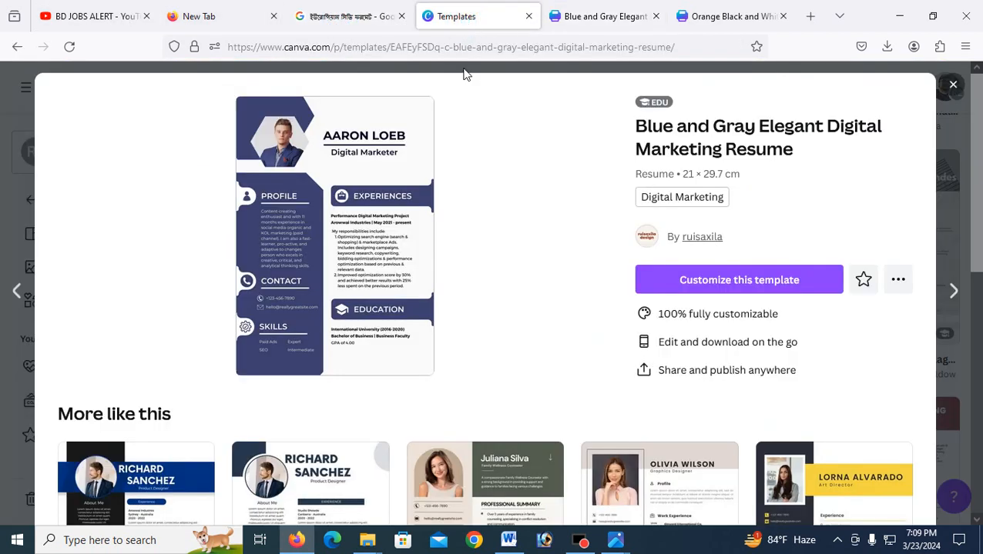
pyautogui.click(953, 85)
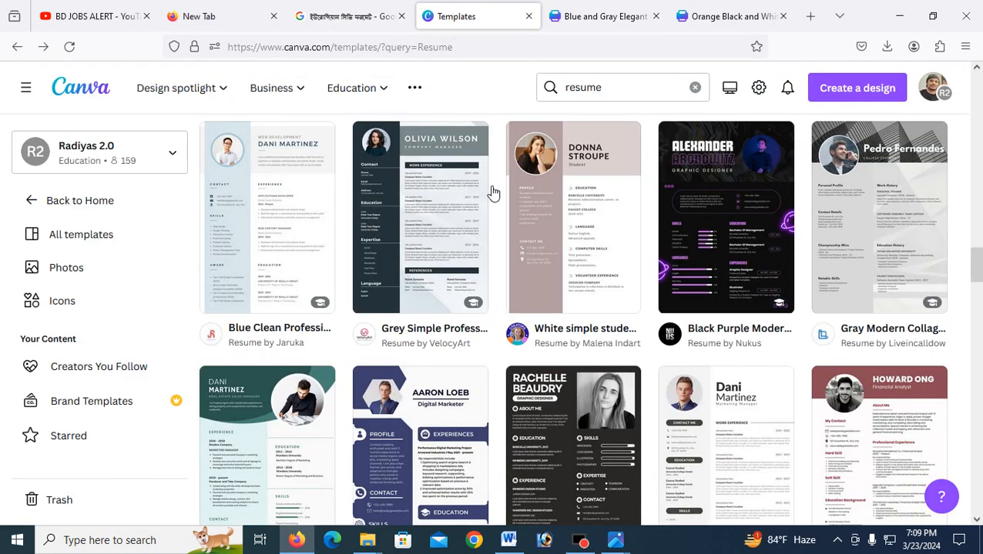
pyautogui.scroll(5, 191, 170)
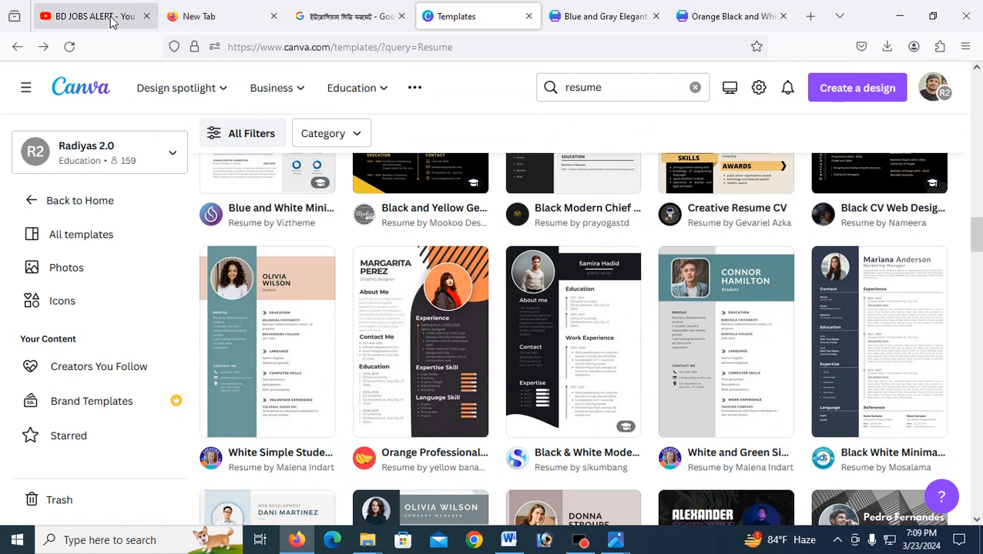
pyautogui.scroll(5, 431, 254)
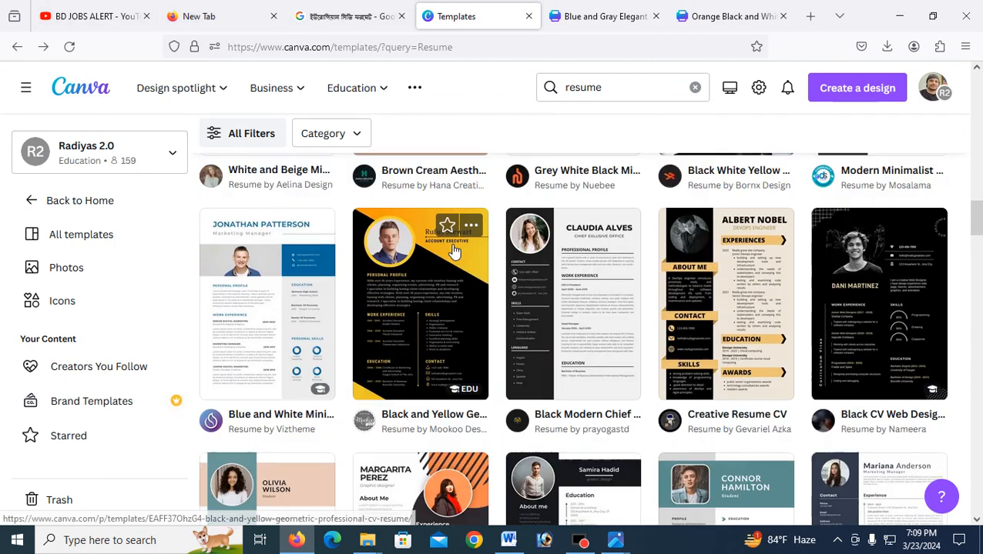
pyautogui.scroll(4, 476, 254)
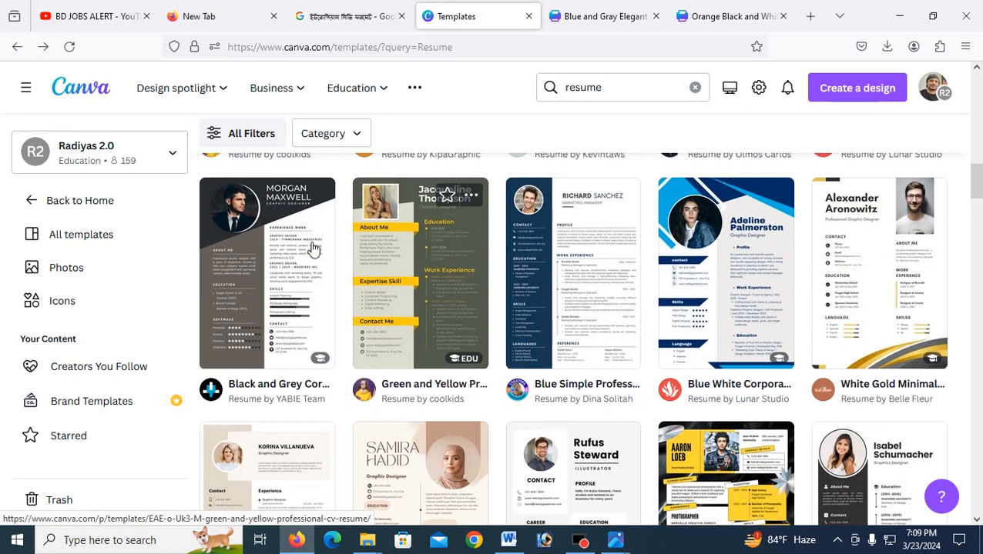
pyautogui.scroll(2, 342, 253)
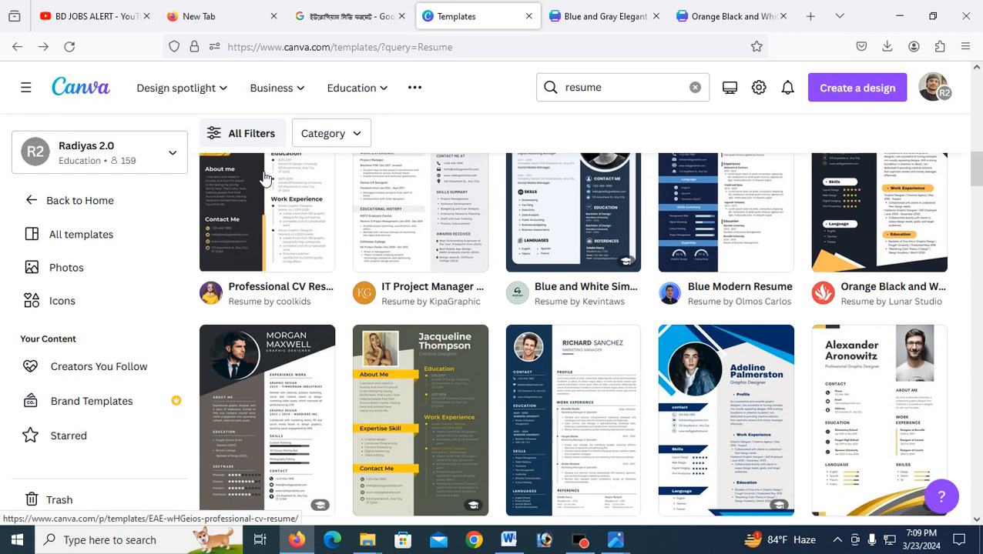
pyautogui.click(81, 16)
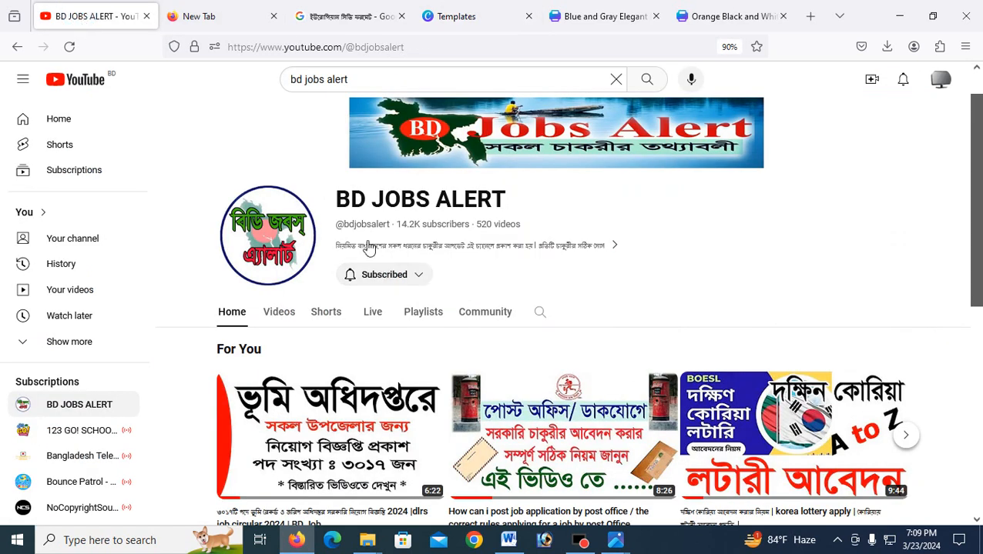